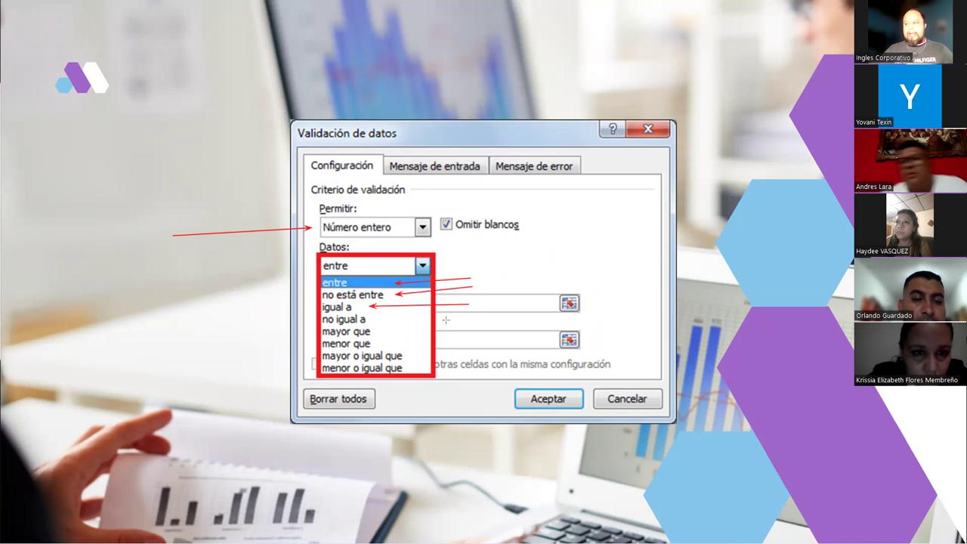
pyautogui.click(410, 319)
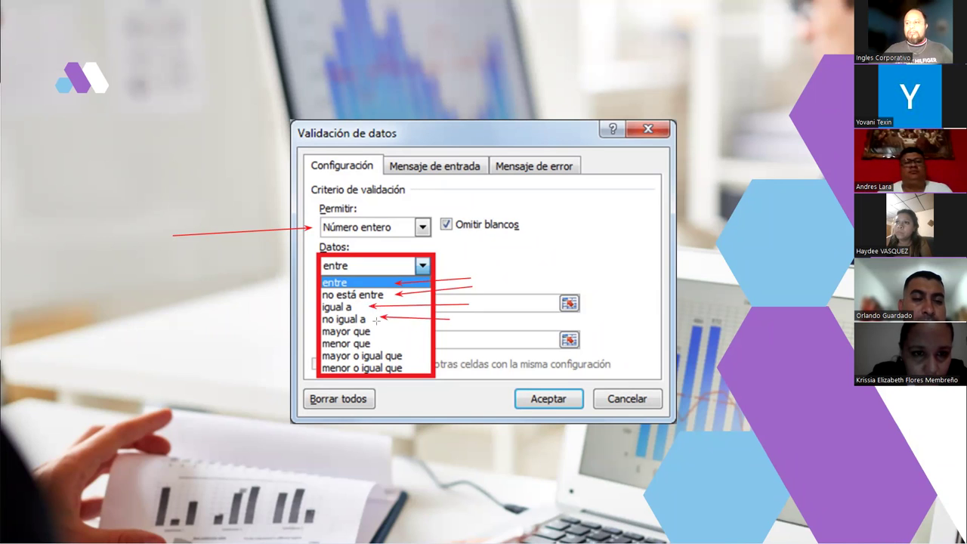
pyautogui.click(459, 339)
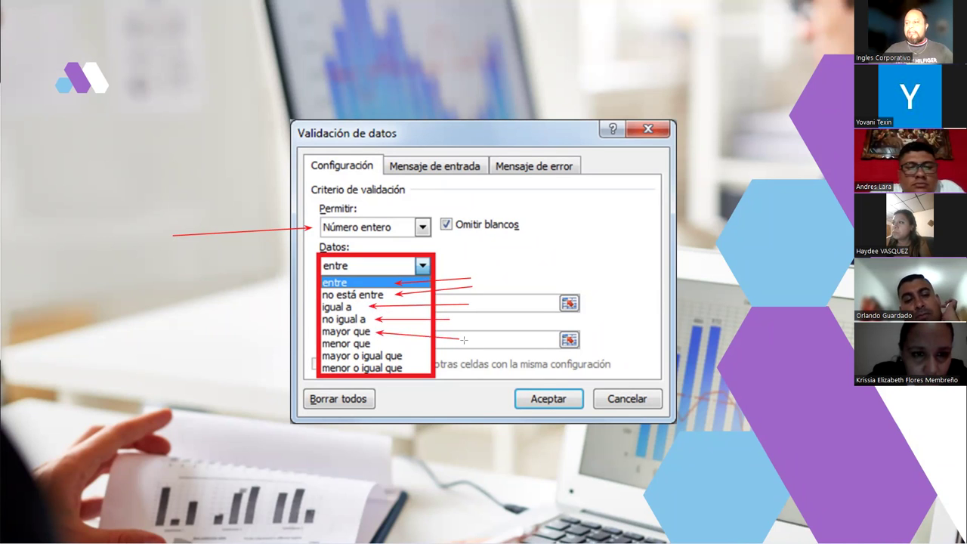
pyautogui.click(396, 343)
pyautogui.click(410, 352)
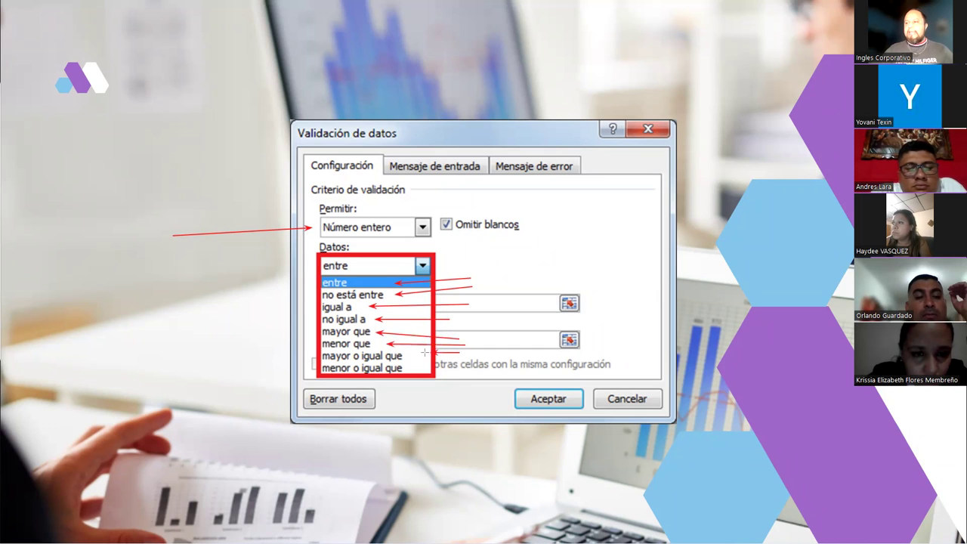
pyautogui.click(412, 353)
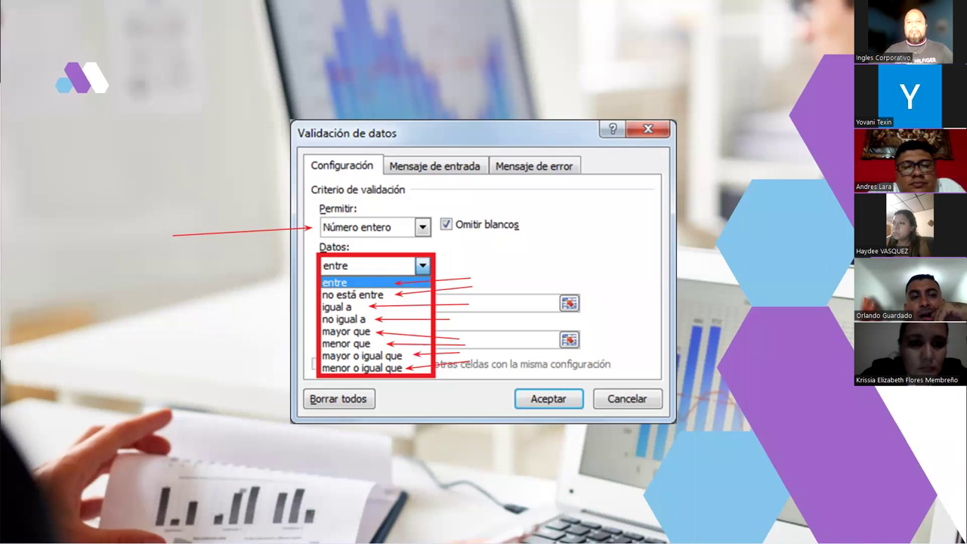
pyautogui.press('Right')
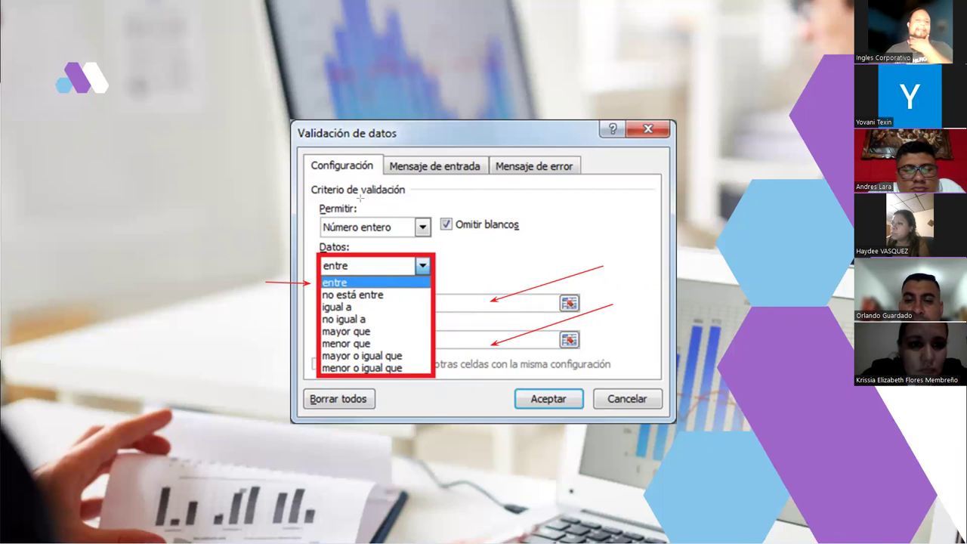
pyautogui.moveTo(446, 43); pyautogui.dragTo(376, 214)
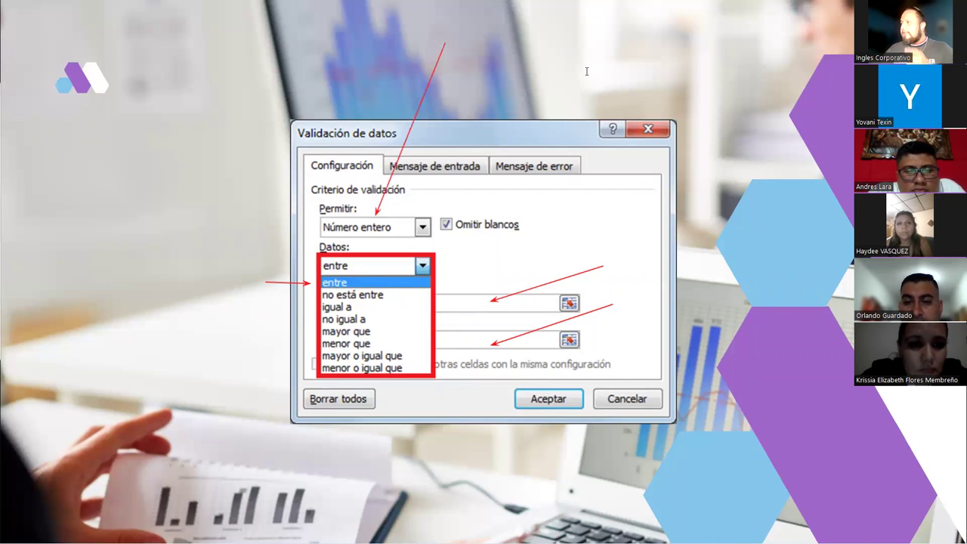
pyautogui.moveTo(587, 65); pyautogui.dragTo(787, 80)
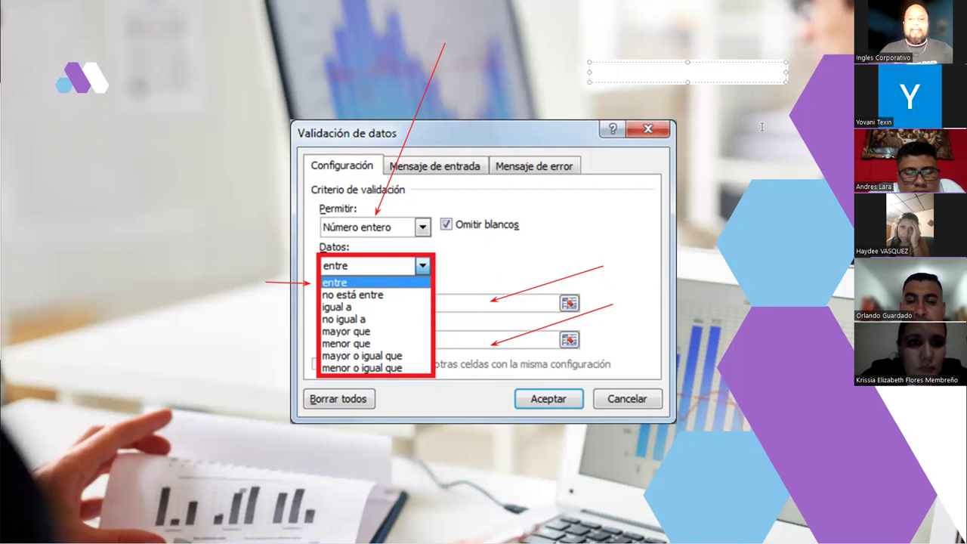
pyautogui.write('0-17')
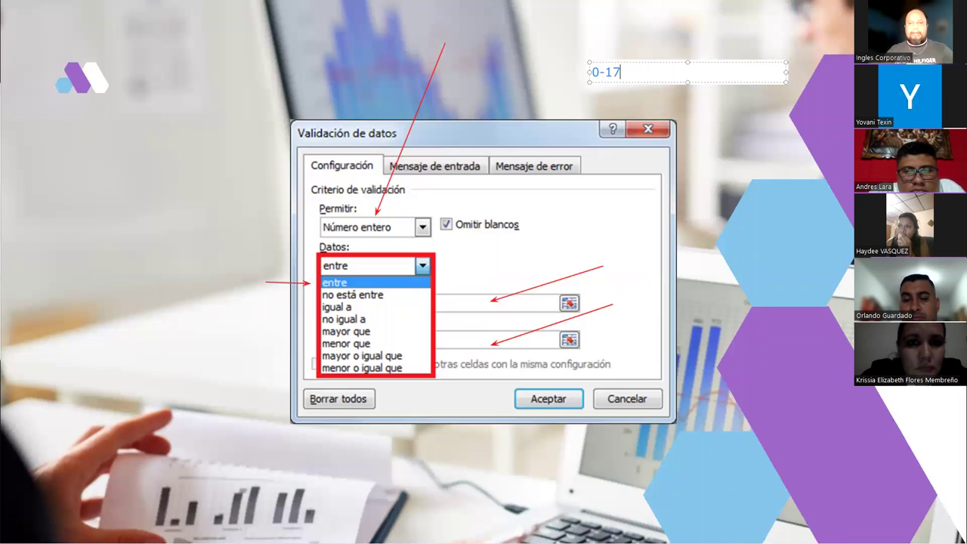
pyautogui.click(455, 304)
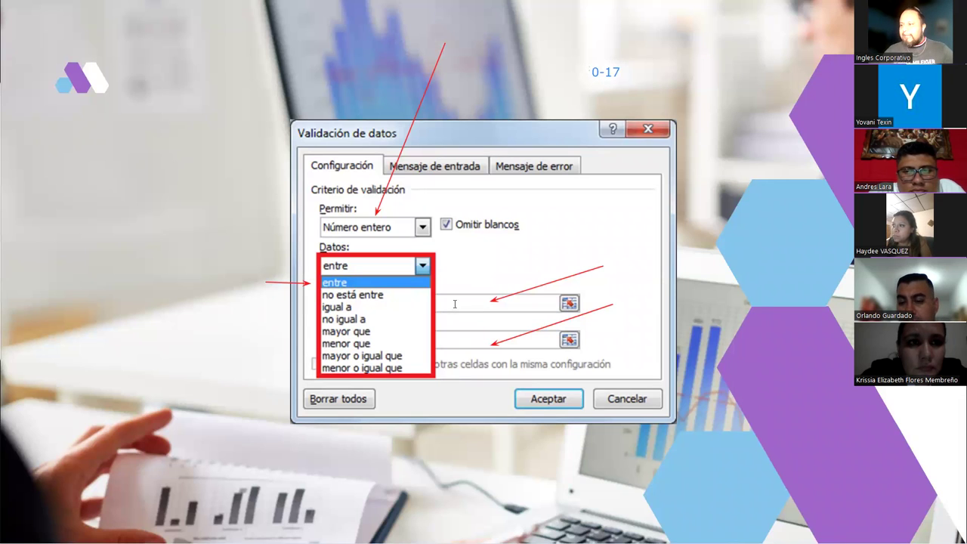
pyautogui.click(455, 305)
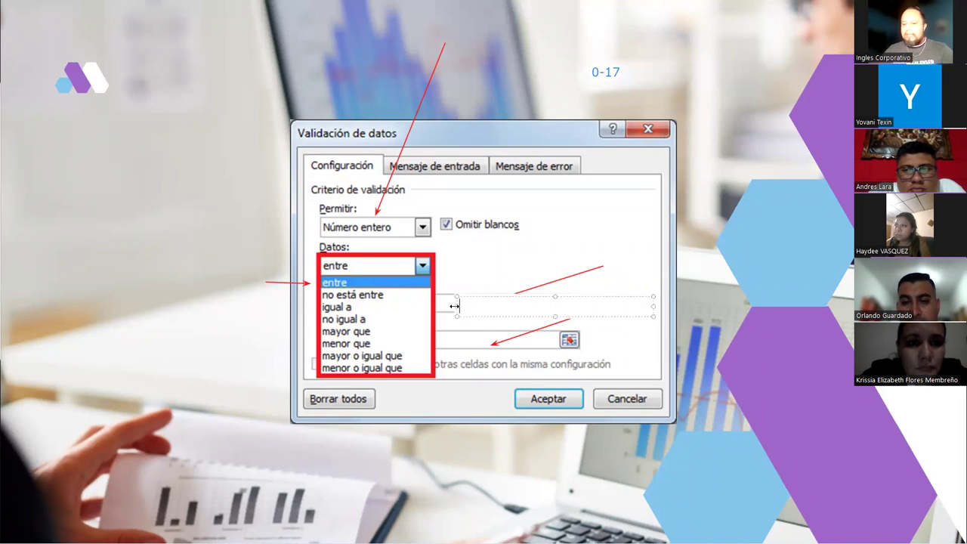
pyautogui.write('0')
pyautogui.click(457, 341)
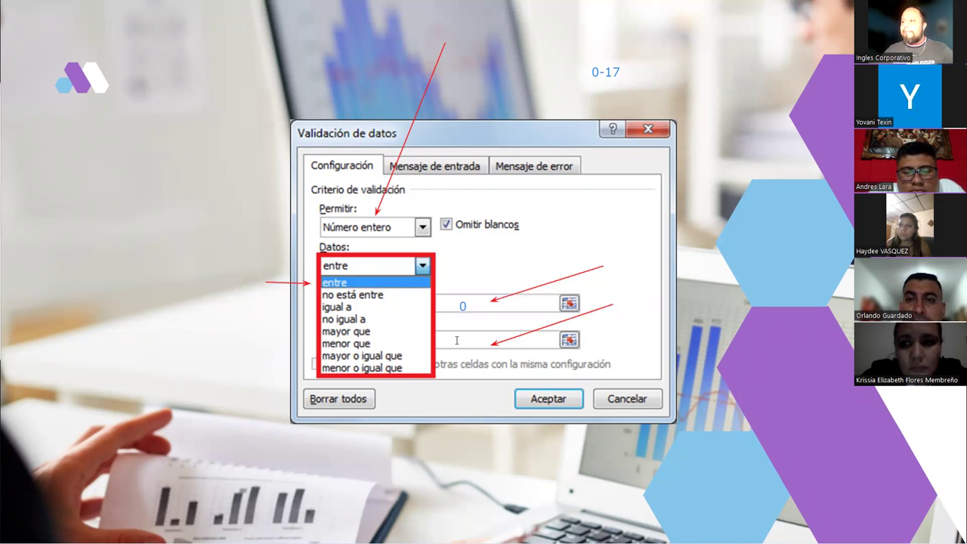
pyautogui.click(457, 341)
pyautogui.write('17')
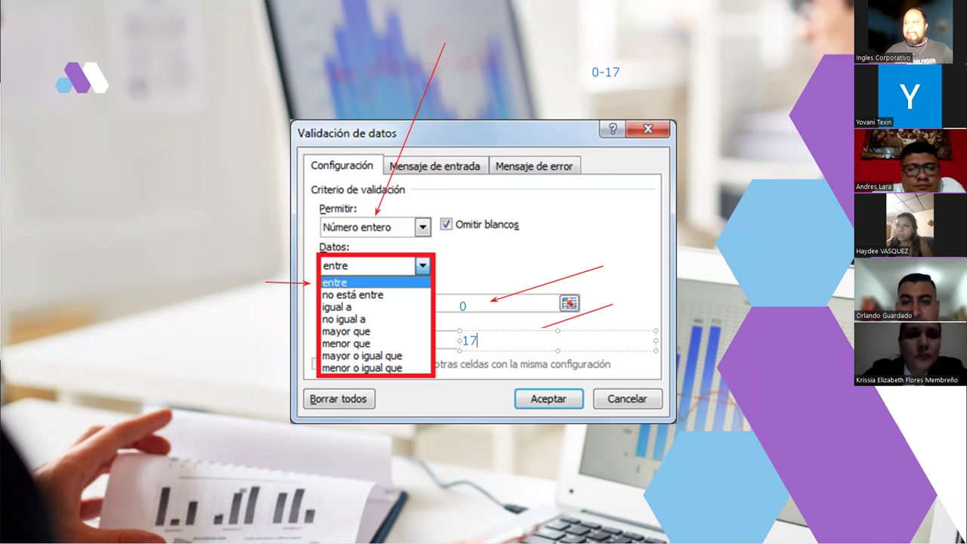
pyautogui.press('Right')
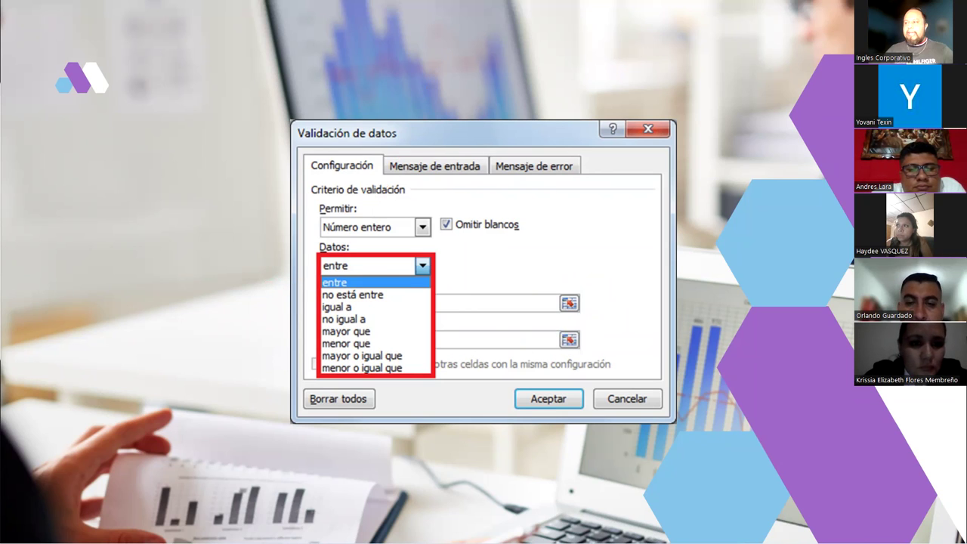
pyautogui.press('Right')
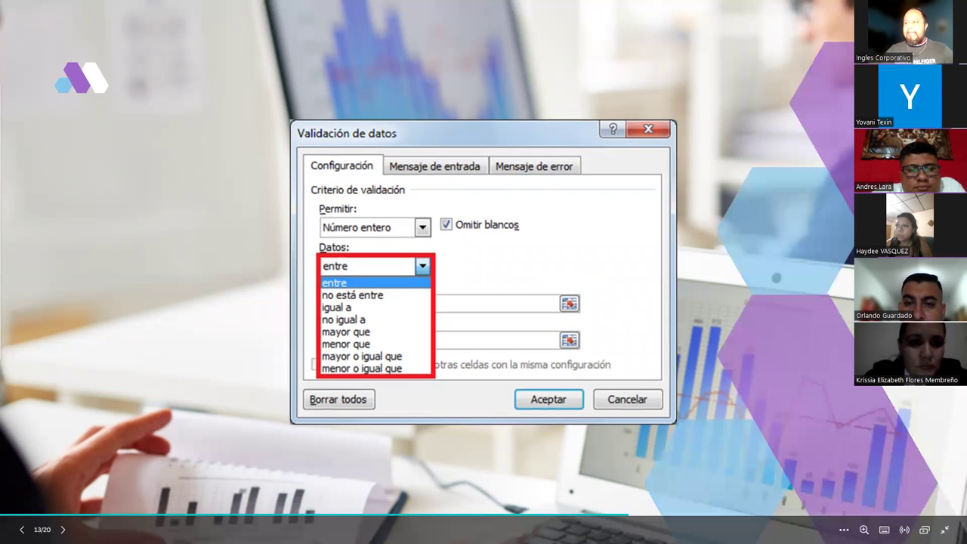
pyautogui.press('Right')
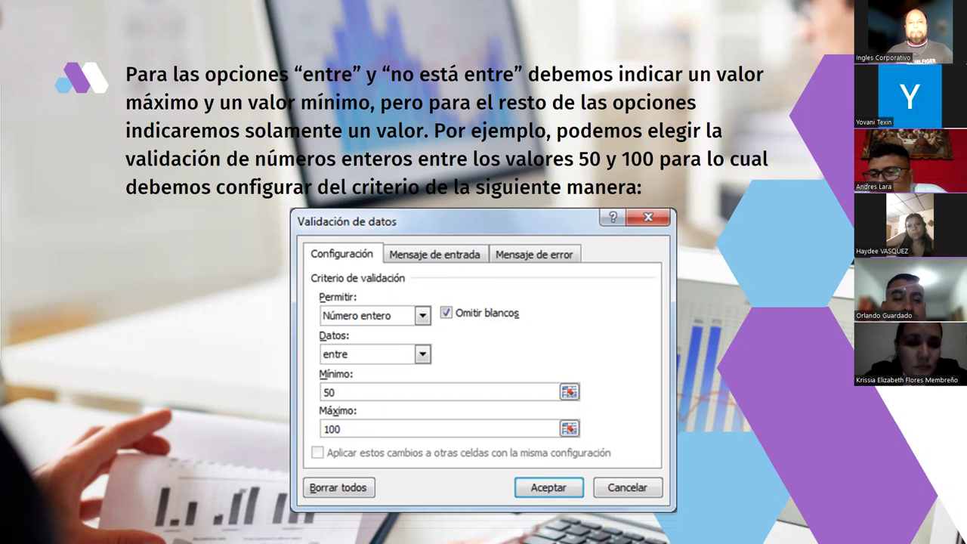
pyautogui.press('Right')
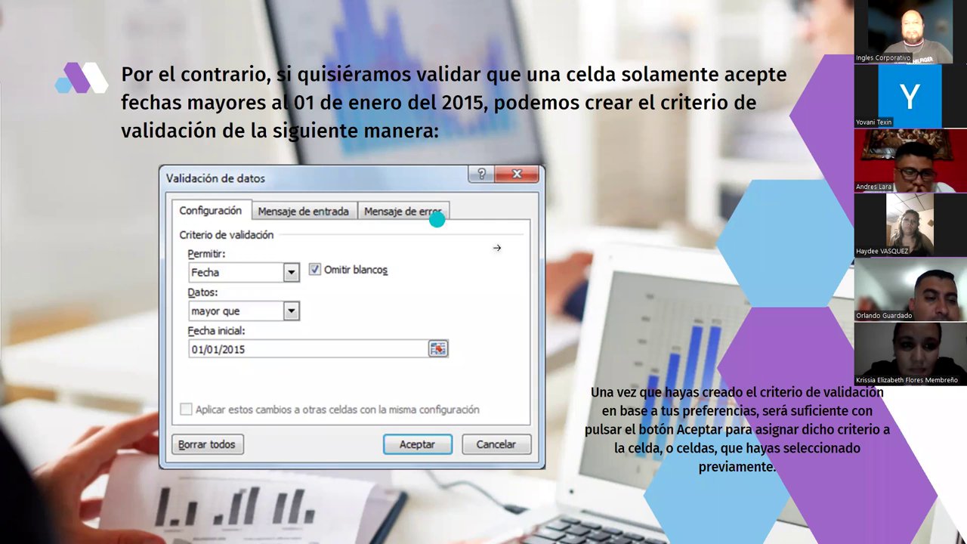
pyautogui.press('Right')
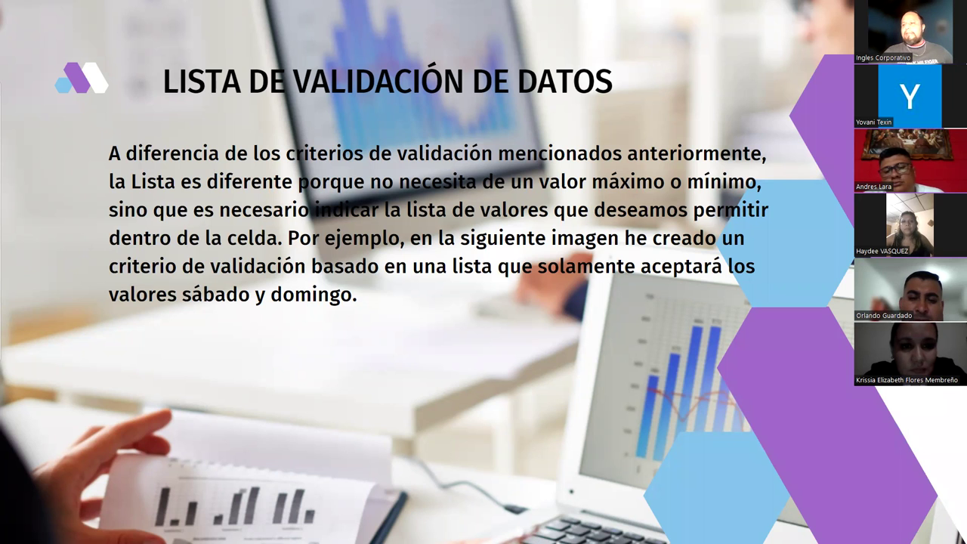
pyautogui.press('Right')
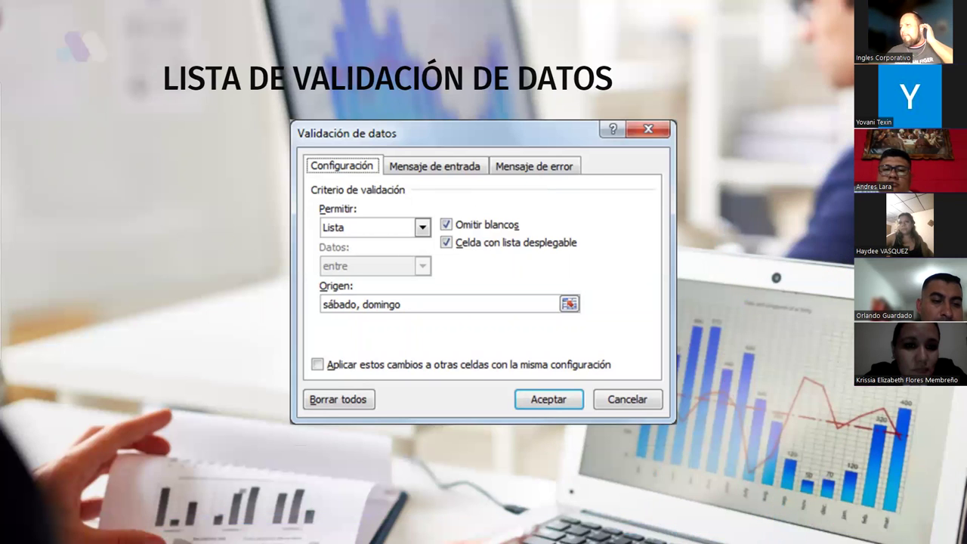
pyautogui.press('Right')
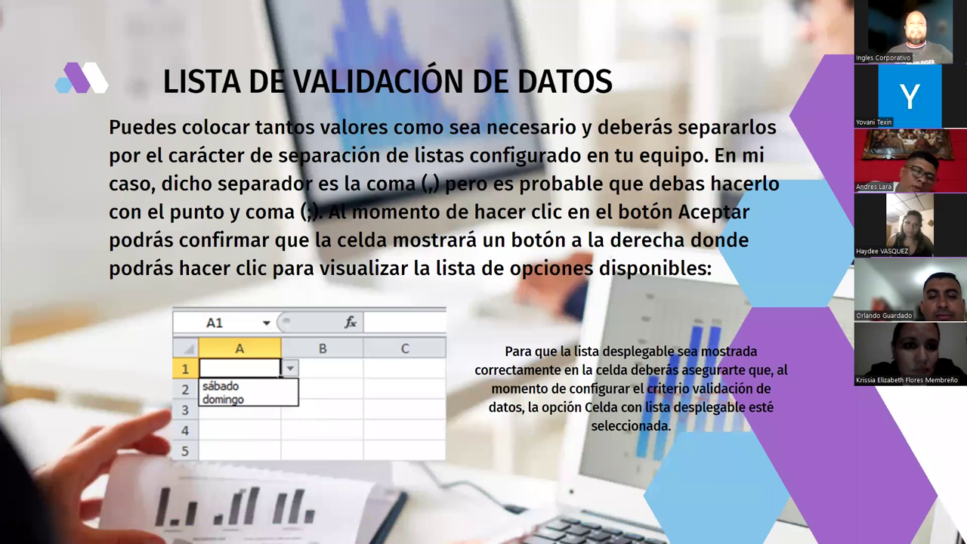
pyautogui.click(834, 256)
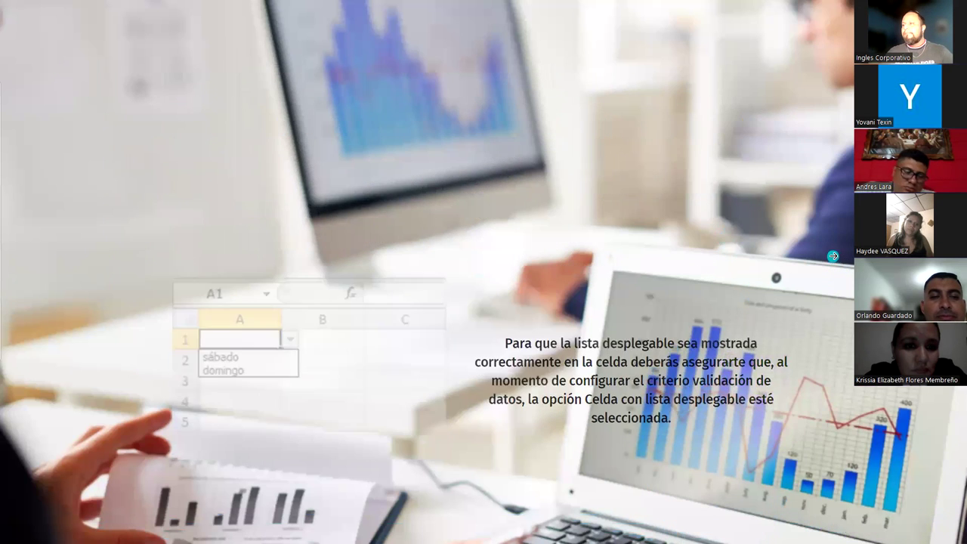
pyautogui.click(834, 256)
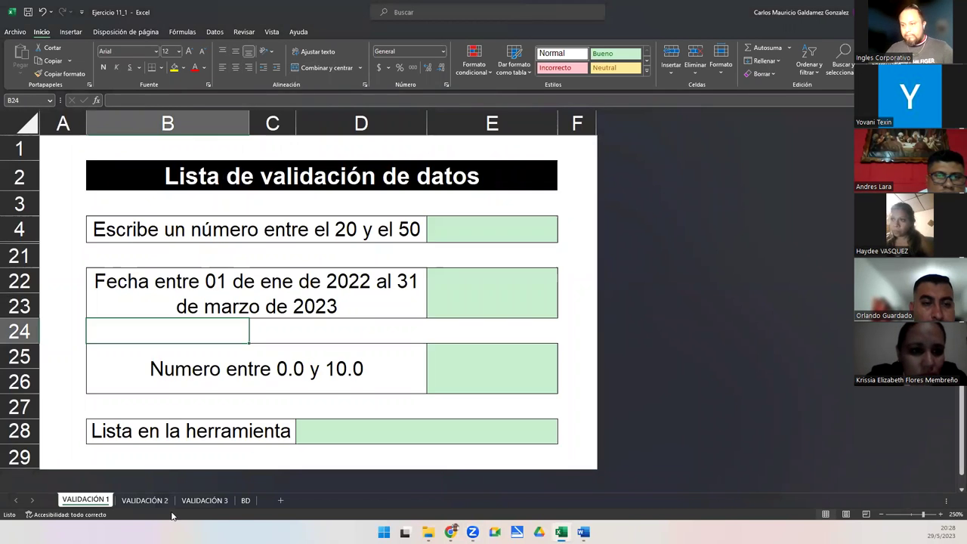
# - Look through the VALIDACIÓN 2, VALIDACIÓN 3 and BD sheets, and return to VALIDACIÓN 1 to read its first exercise
pyautogui.click(145, 500)
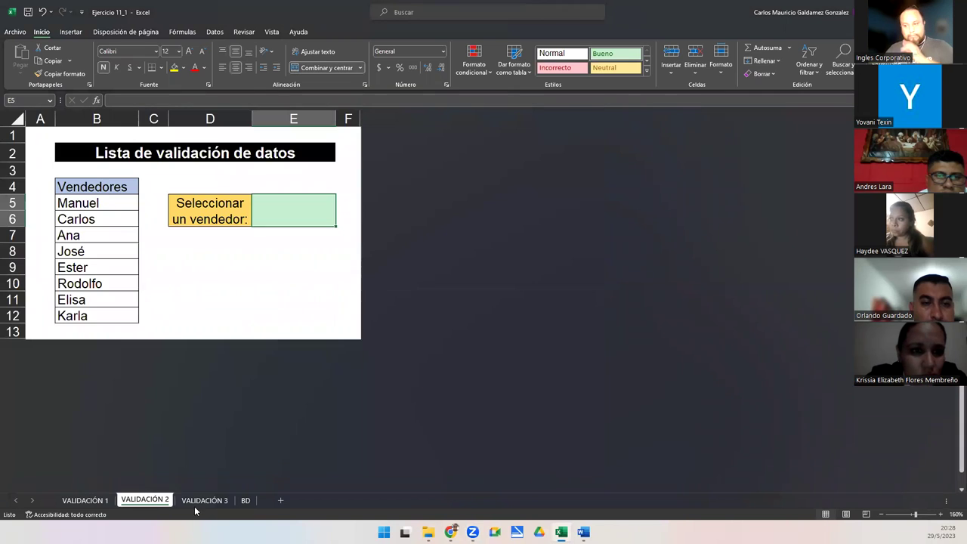
pyautogui.click(204, 500)
pyautogui.click(246, 500)
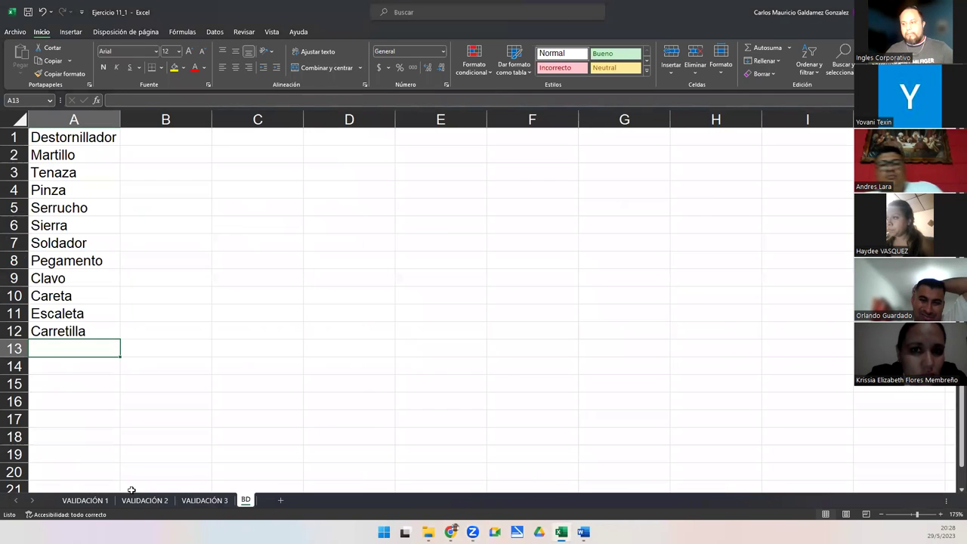
pyautogui.click(85, 500)
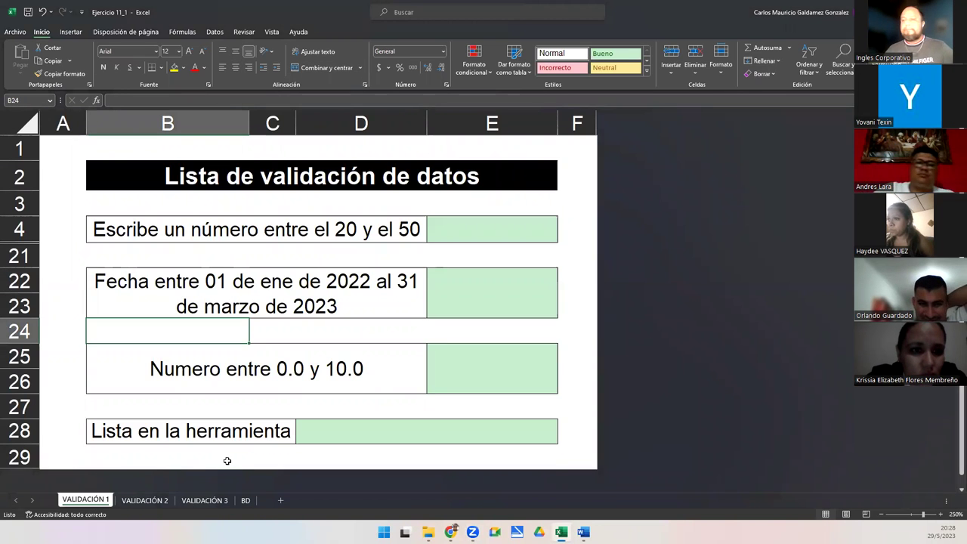
pyautogui.hotkey('alt', 'Tab')
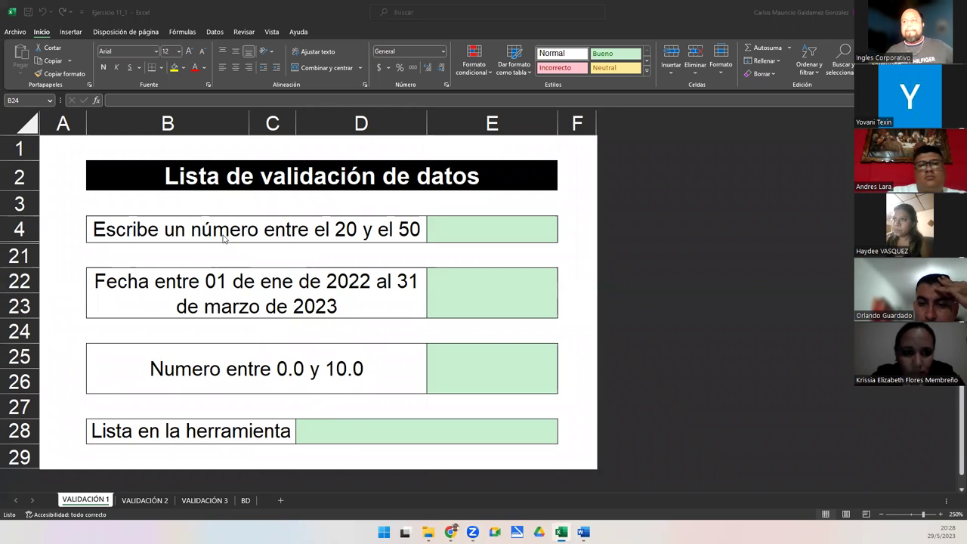
pyautogui.click(192, 177)
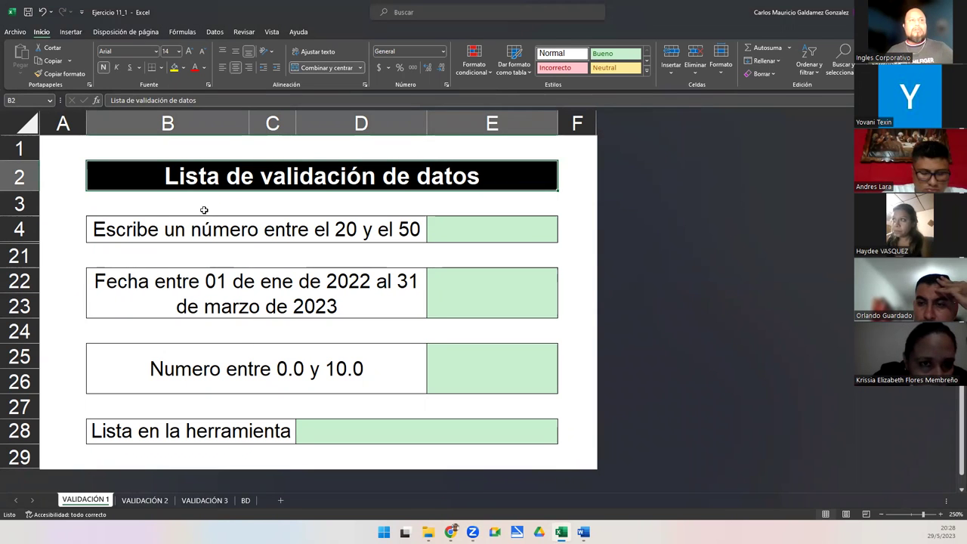
pyautogui.click(236, 239)
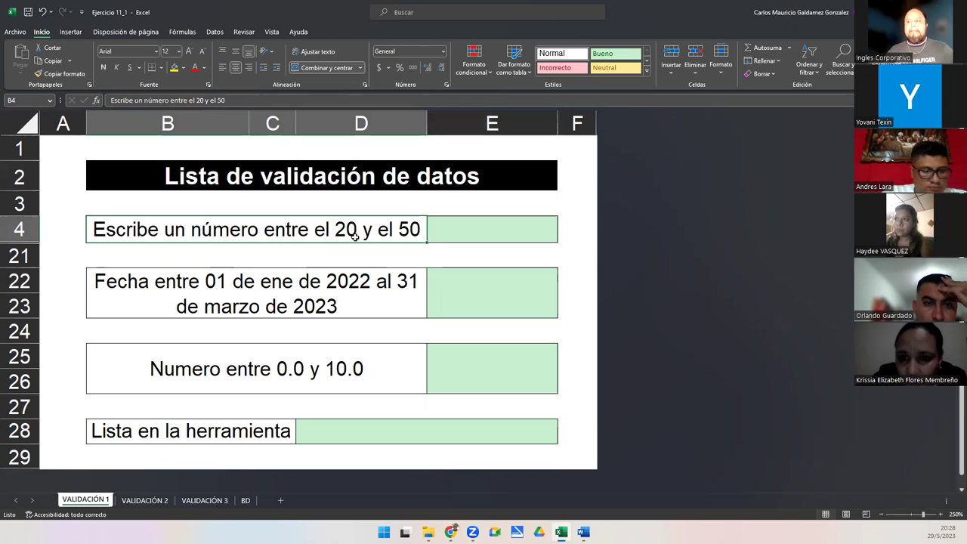
# - Test cell E4 with 100, a number outside the requested 20 to 50 range, and clear the cell again
pyautogui.click(466, 232)
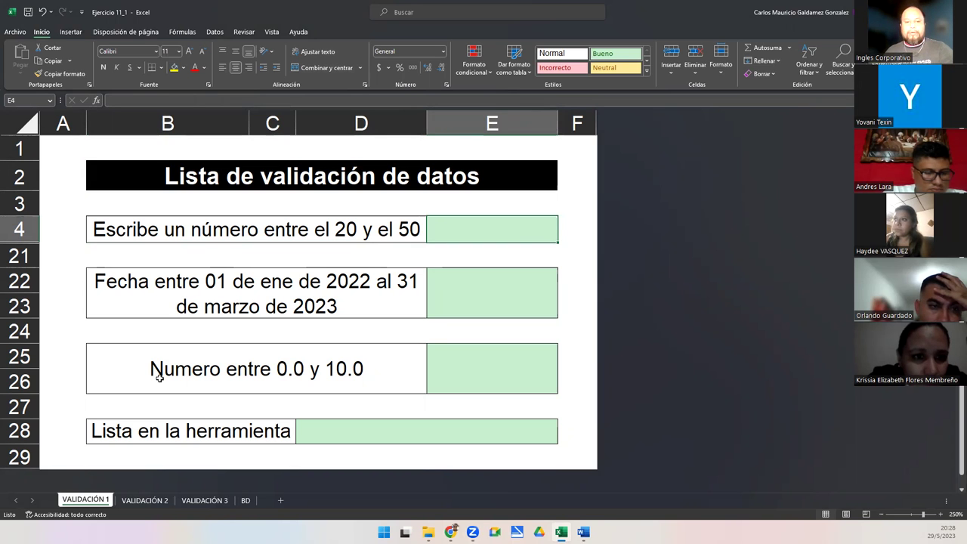
pyautogui.write('100')
pyautogui.press('Return')
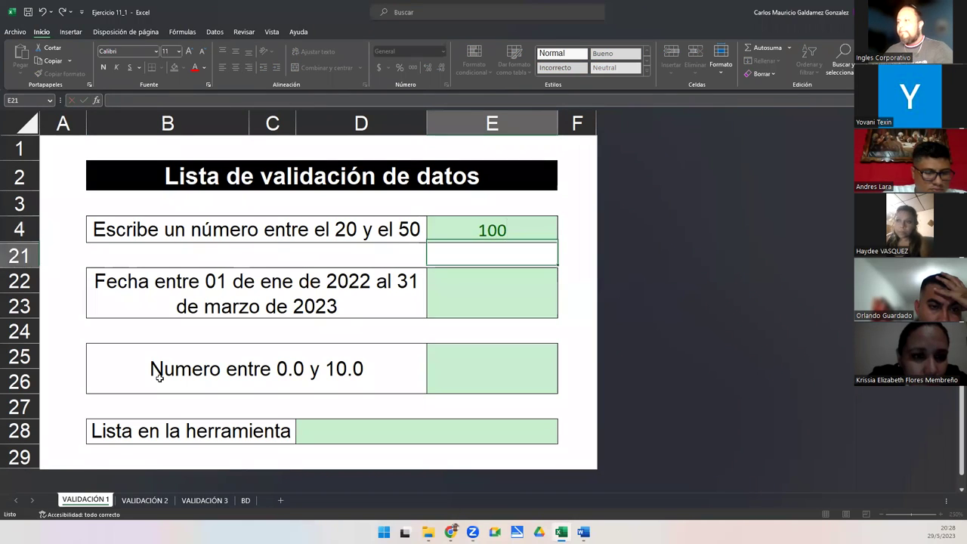
pyautogui.click(516, 231)
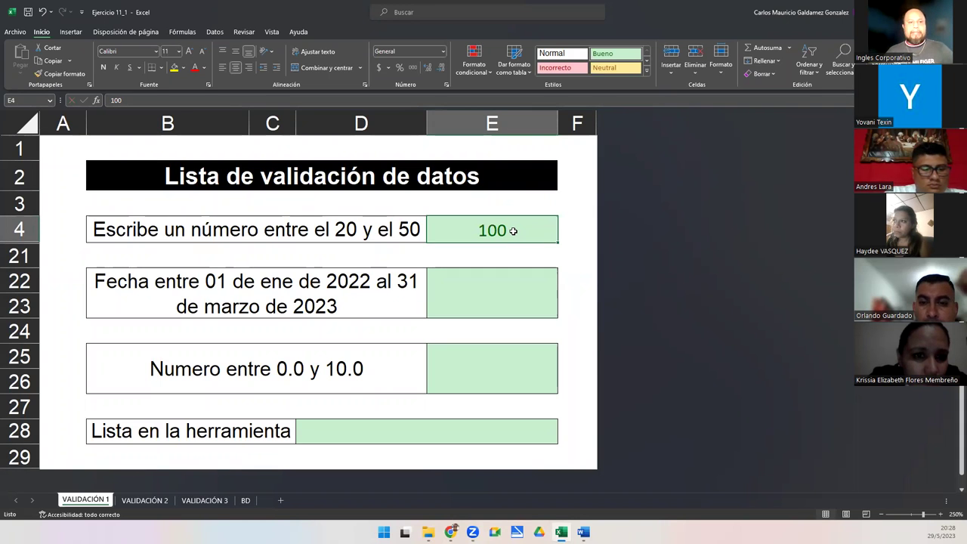
pyautogui.press('Delete')
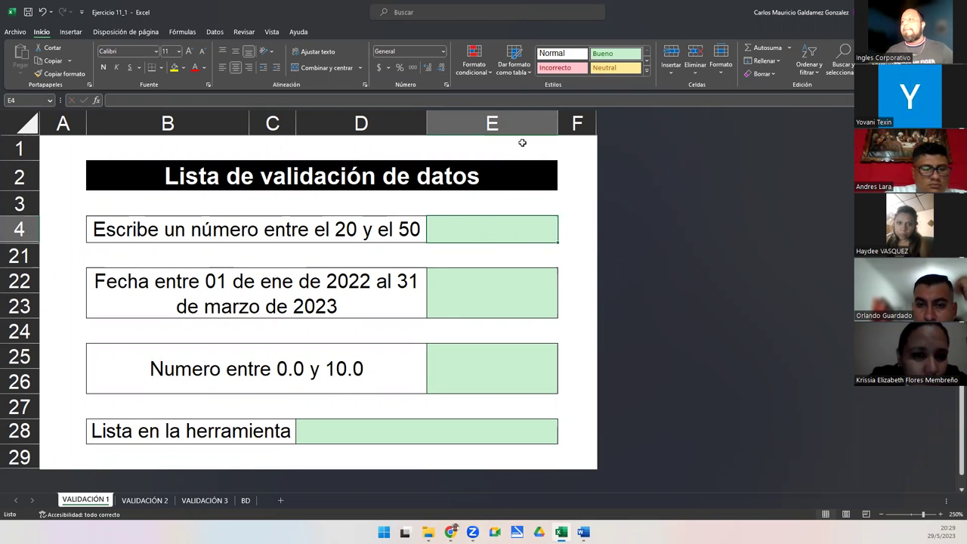
# - Apply data validation to cell E4 that allows only whole numbers (Número entero) between a minimum of 20 and a maximum of 50
pyautogui.click(215, 32)
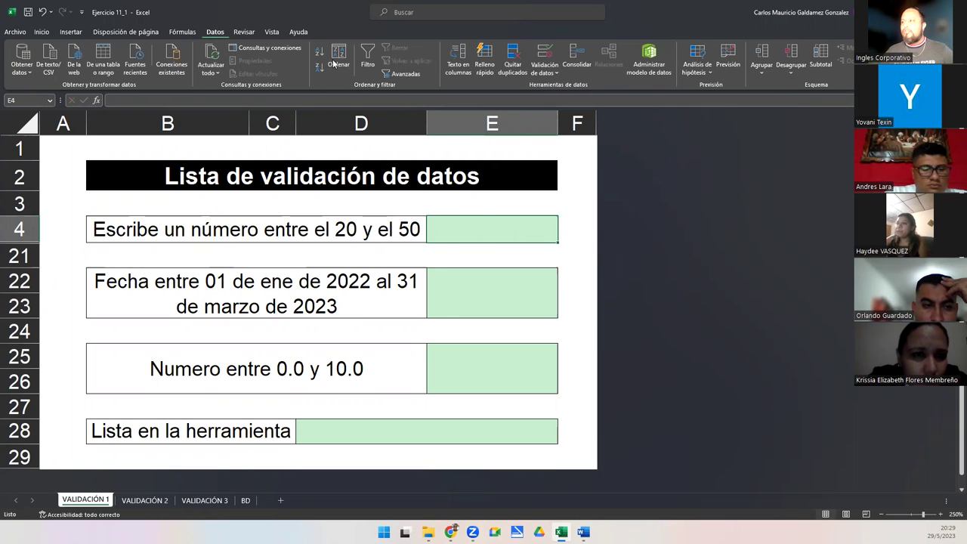
pyautogui.click(545, 51)
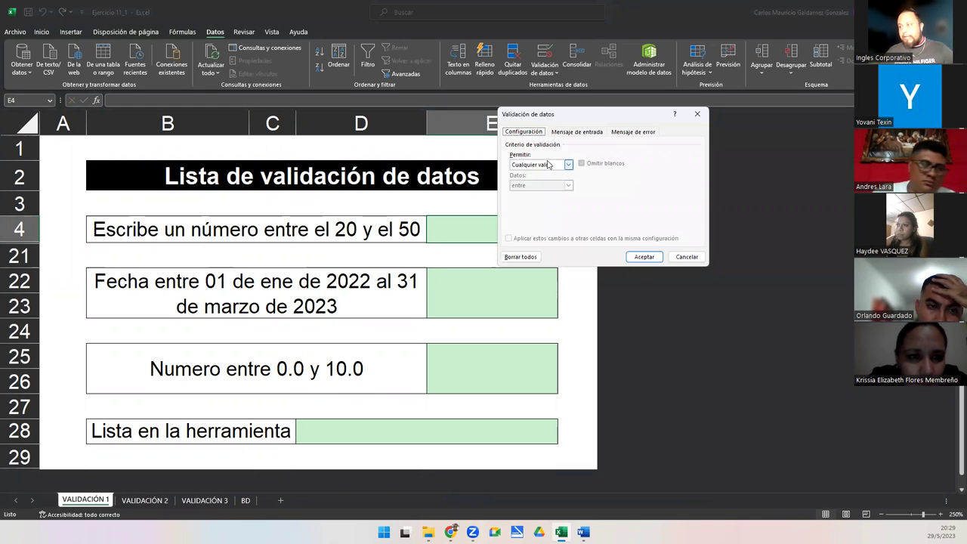
pyautogui.click(548, 165)
pyautogui.click(541, 178)
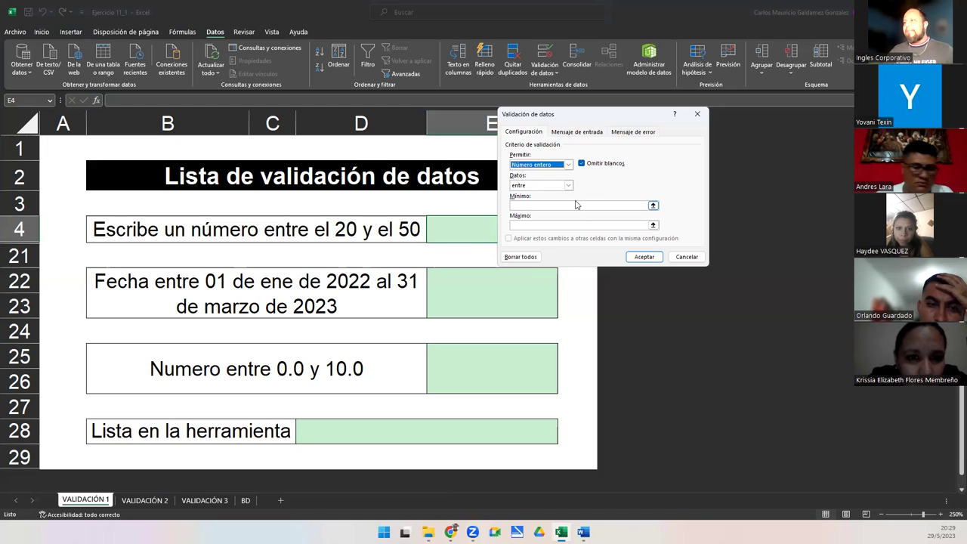
pyautogui.click(529, 186)
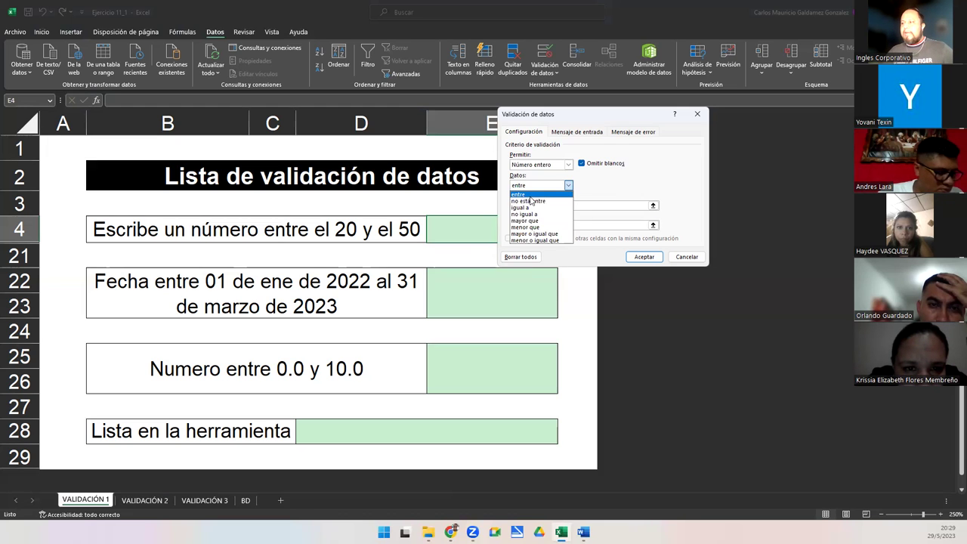
pyautogui.click(529, 195)
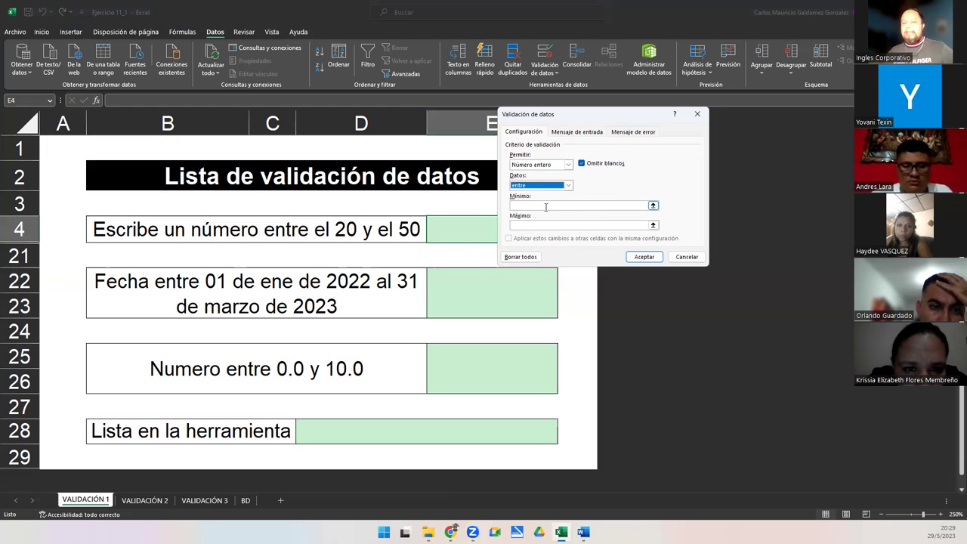
pyautogui.click(546, 206)
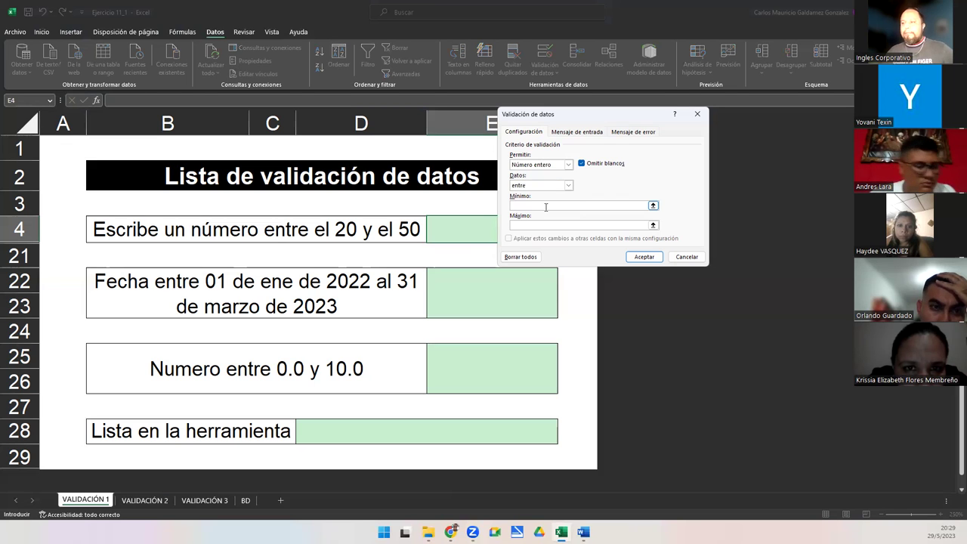
pyautogui.write('20')
pyautogui.press('Tab')
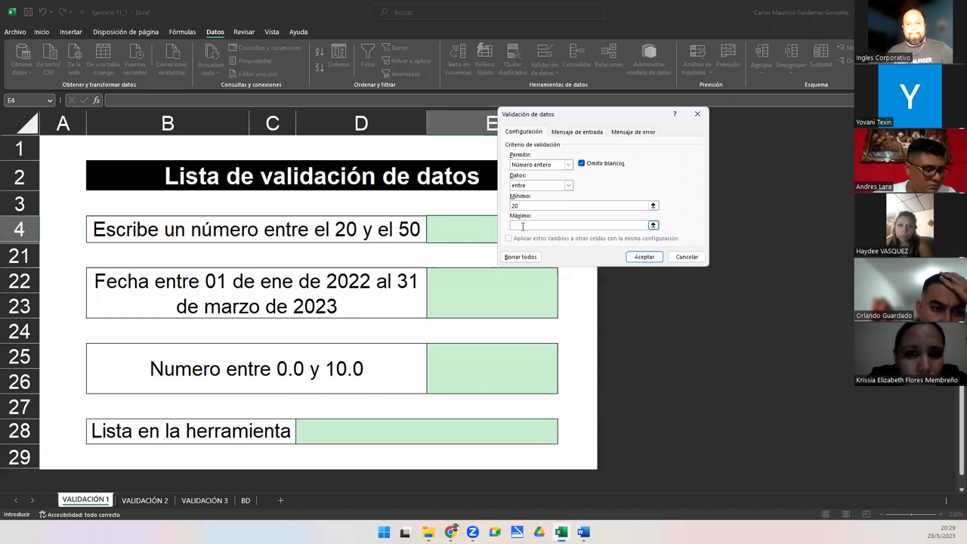
pyautogui.write('50')
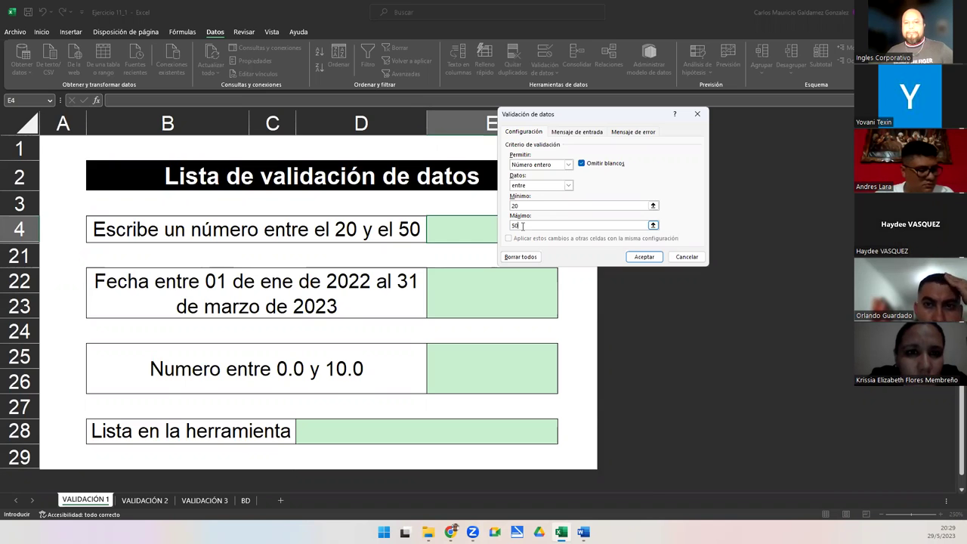
pyautogui.click(645, 257)
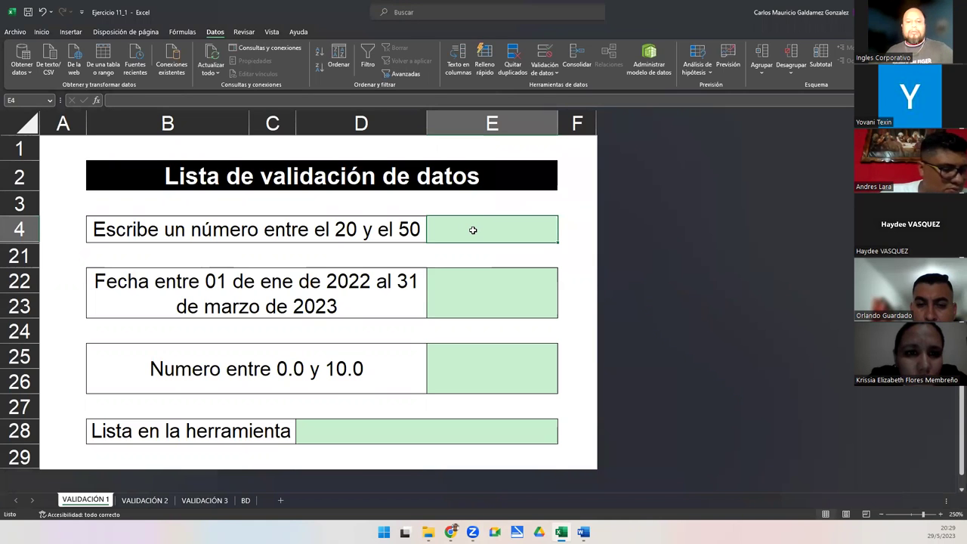
# - Test the validation rule in E4 by entering 99, and cancel the entry
pyautogui.write('99')
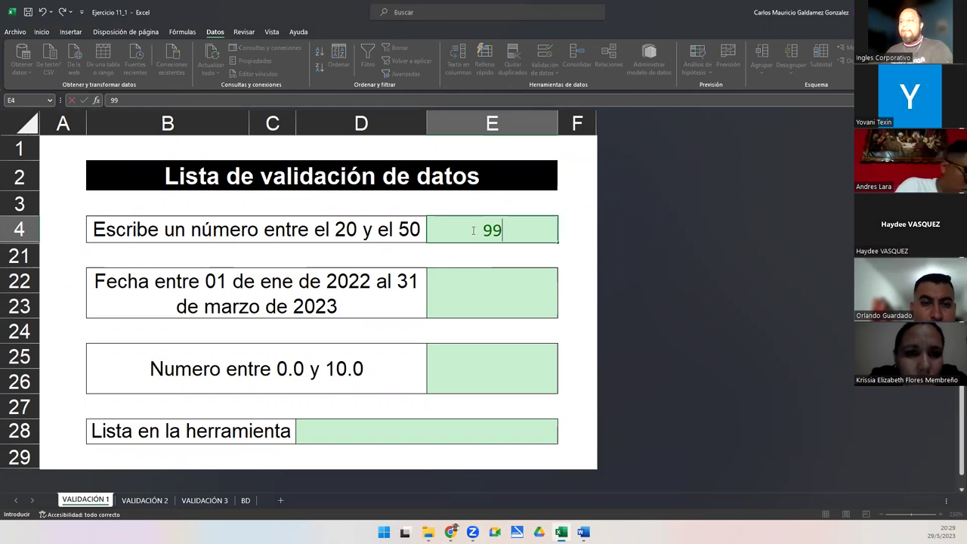
pyautogui.press('Return')
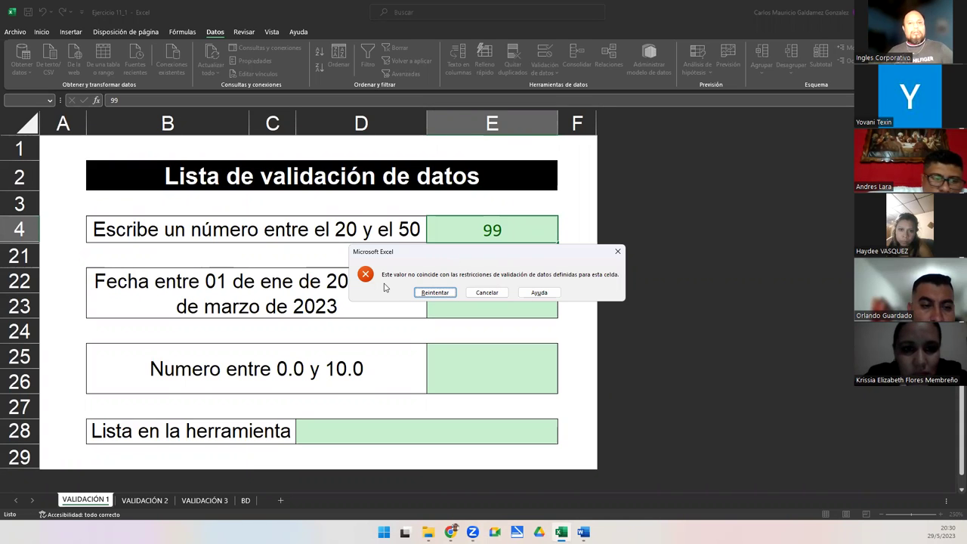
pyautogui.click(492, 293)
# - Change the end date in the B22 instruction so it reads "al 29 de mayo de 2023"
pyautogui.click(469, 301)
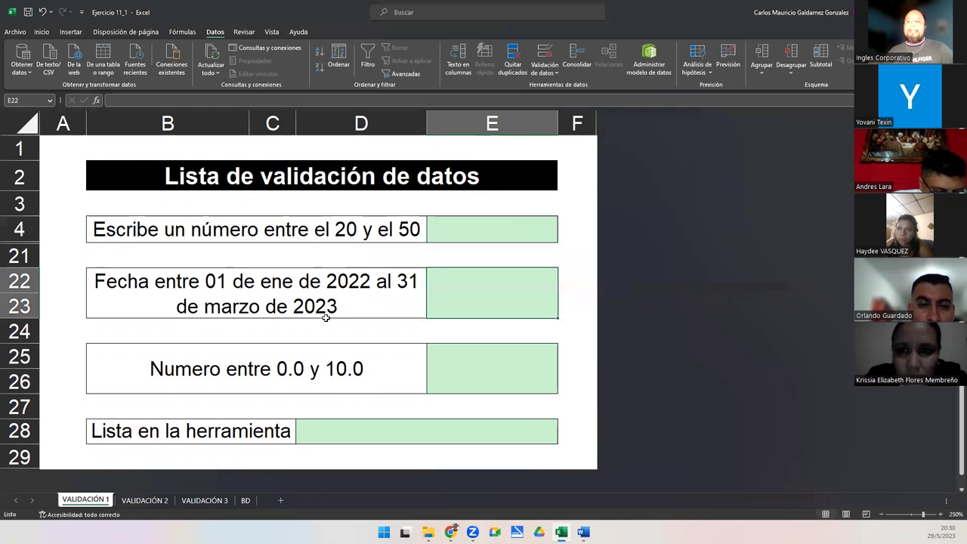
pyautogui.doubleClick(397, 285)
pyautogui.moveTo(398, 284); pyautogui.dragTo(408, 282)
pyautogui.write('29')
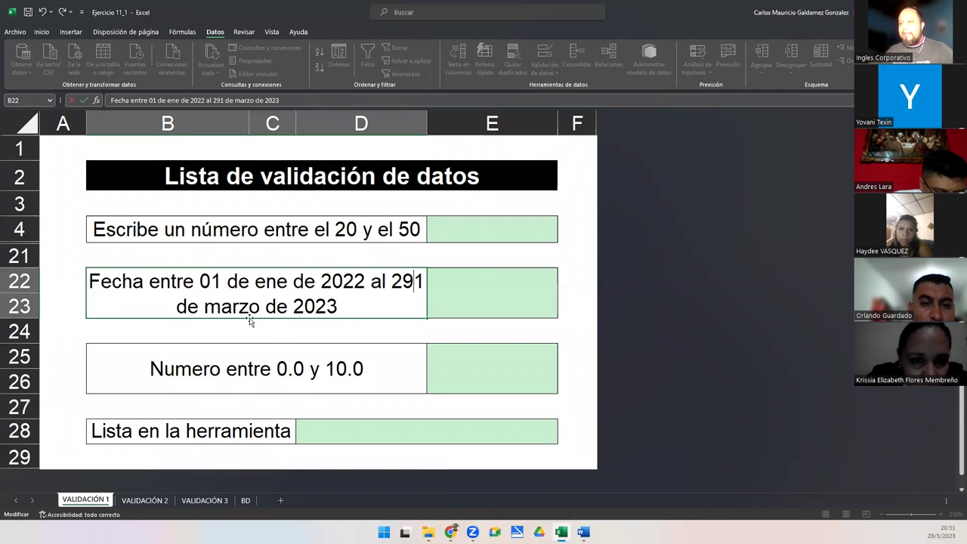
pyautogui.doubleClick(226, 308)
pyautogui.write('mayo')
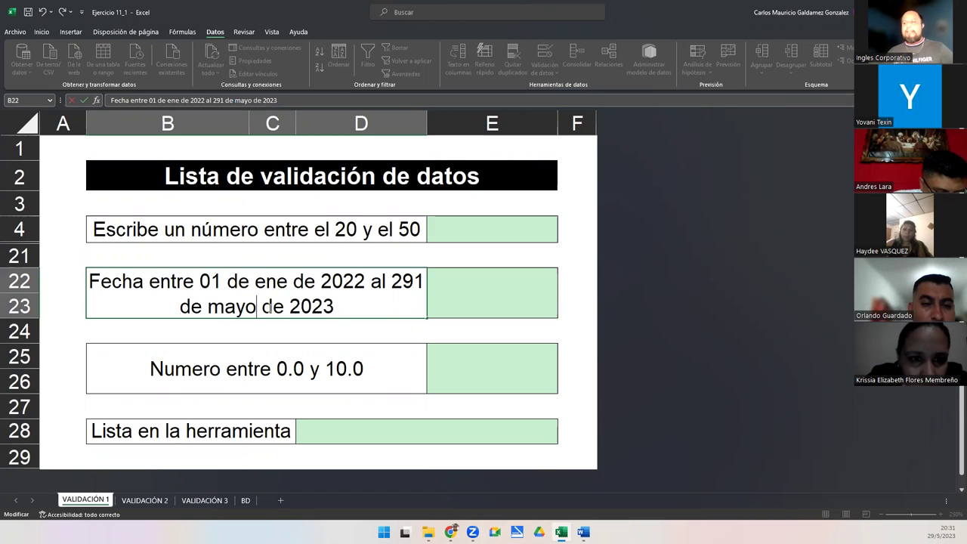
pyautogui.click(415, 282)
pyautogui.press('Delete')
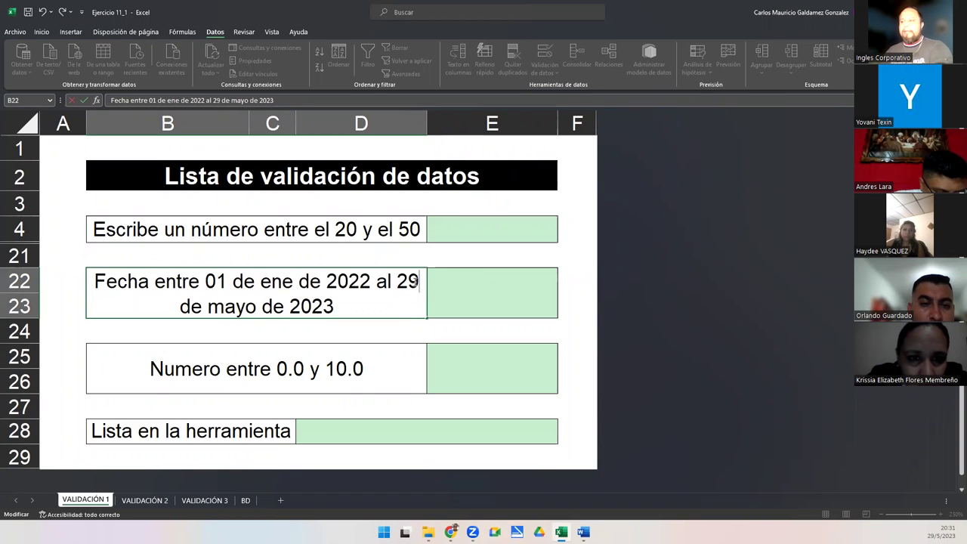
# - Apply data validation to cell E22 that allows only dates (Fecha) between 1/1/2022 and 29/5/2023
pyautogui.click(454, 295)
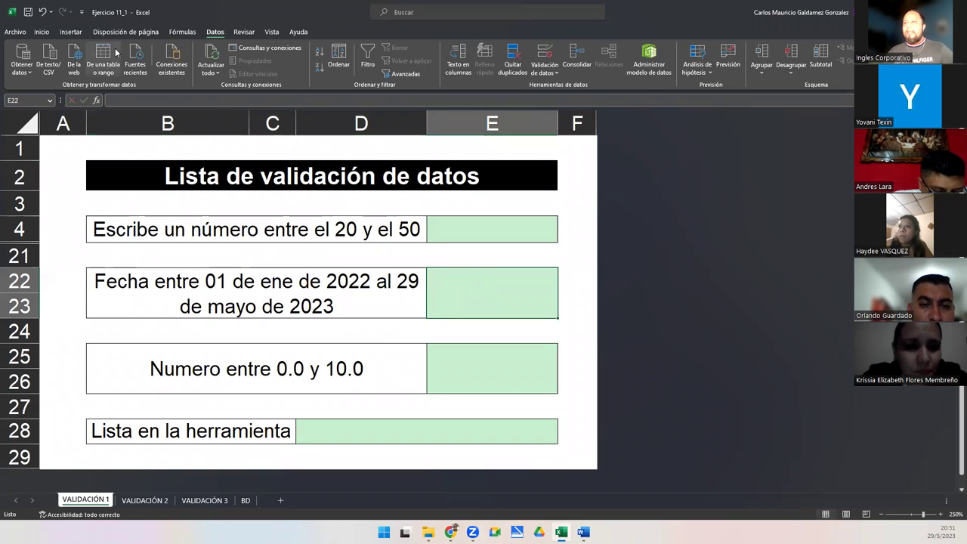
pyautogui.click(537, 53)
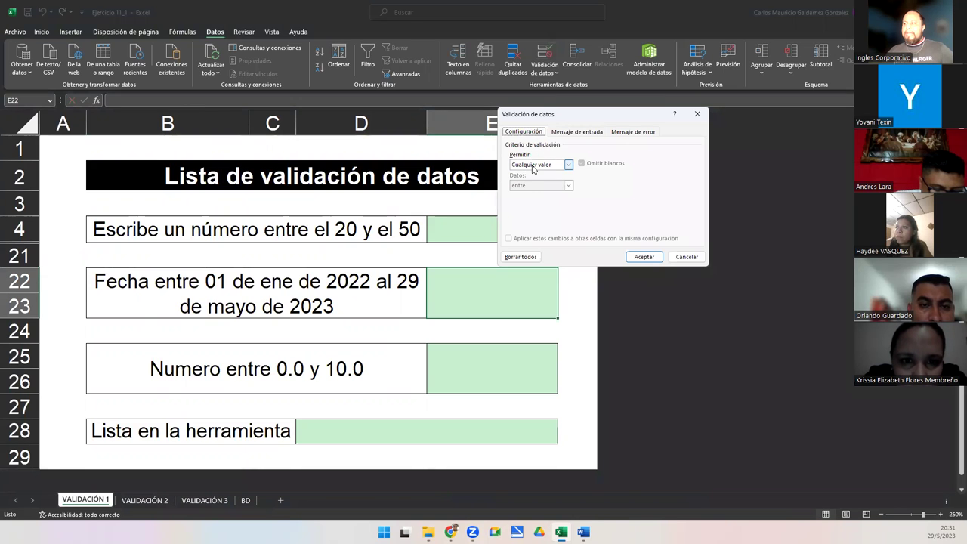
pyautogui.click(543, 167)
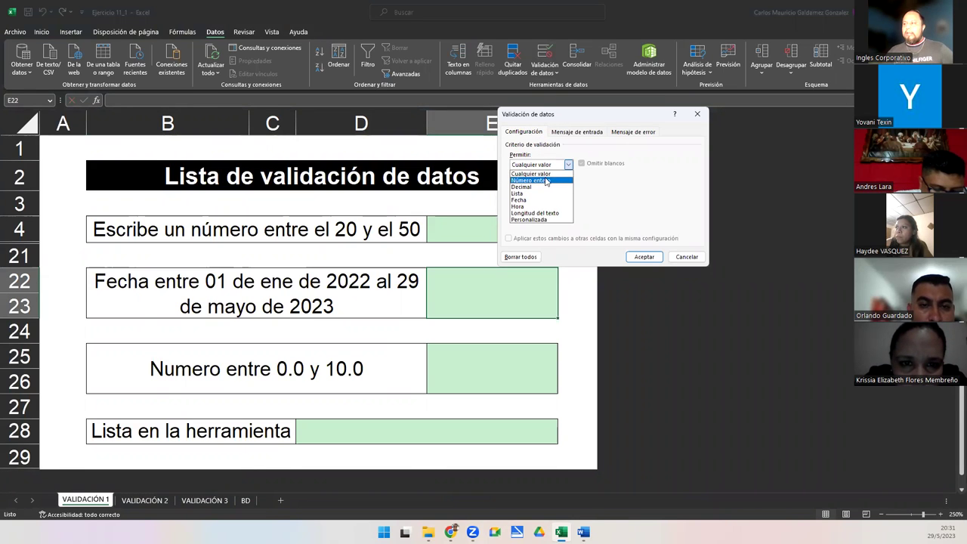
pyautogui.click(554, 204)
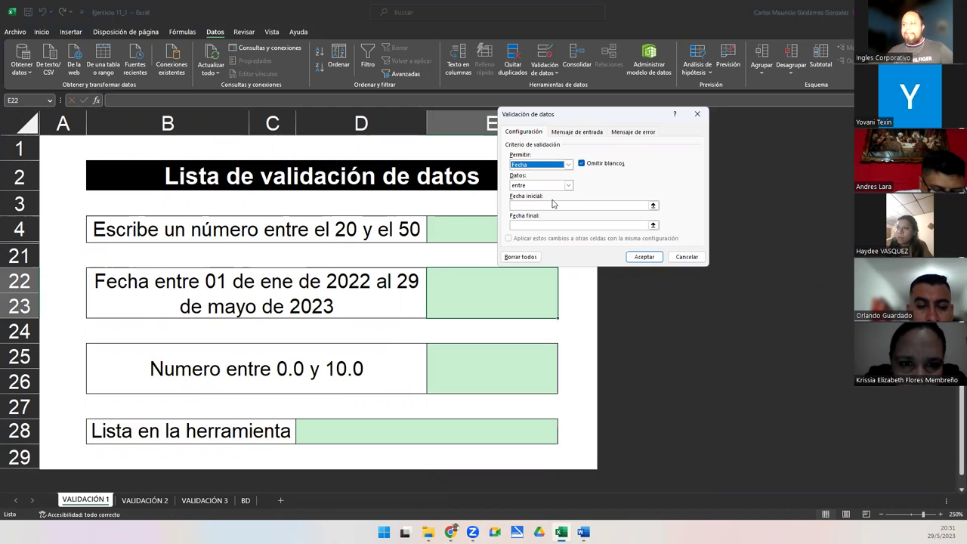
pyautogui.click(540, 206)
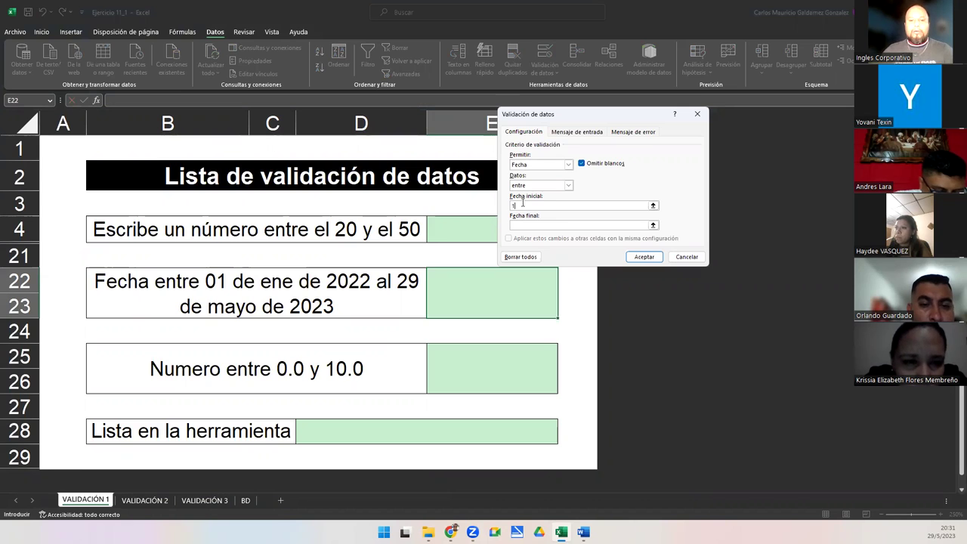
pyautogui.write('1/1/2023')
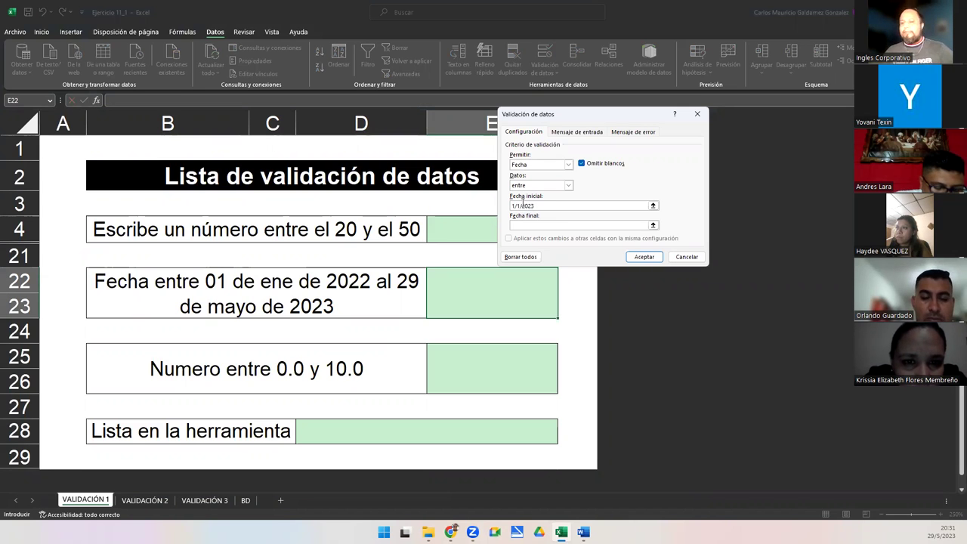
pyautogui.press('BackSpace')
pyautogui.write('2=B22')
pyautogui.press('BackSpace')
pyautogui.click(522, 225)
pyautogui.write('29/5/2023')
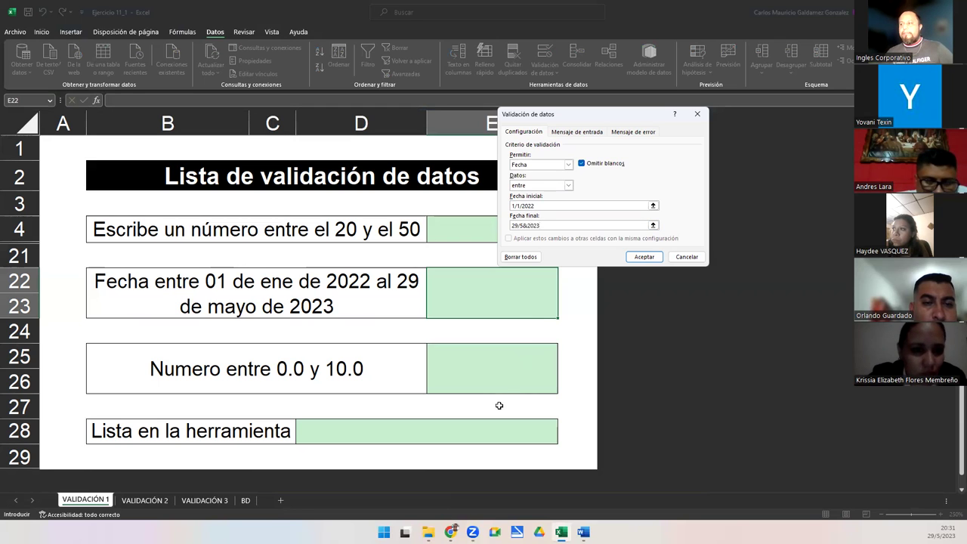
pyautogui.click(522, 226)
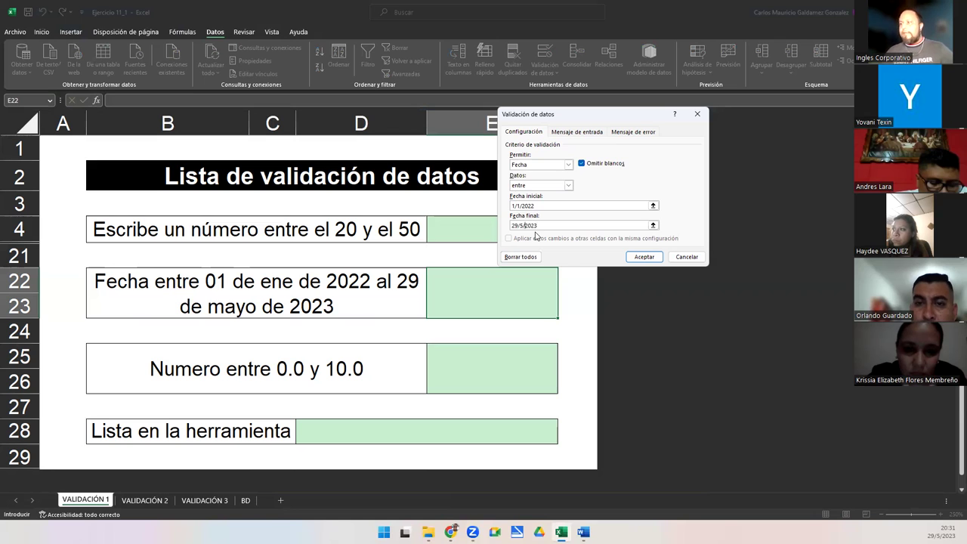
pyautogui.click(645, 258)
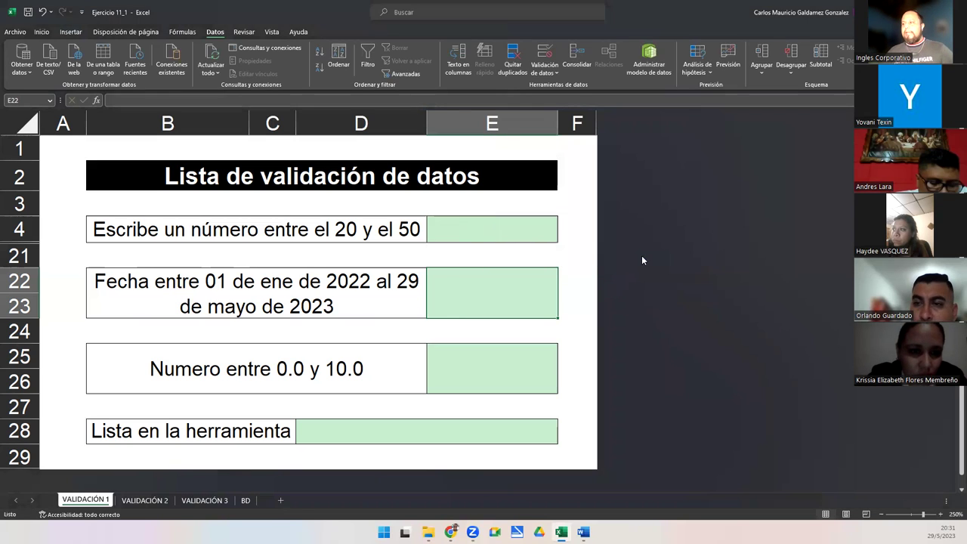
# - Test the date rule in E22 with 1/1/2000, a date outside the range, and choose to retry the entry
pyautogui.write('1/1/200')
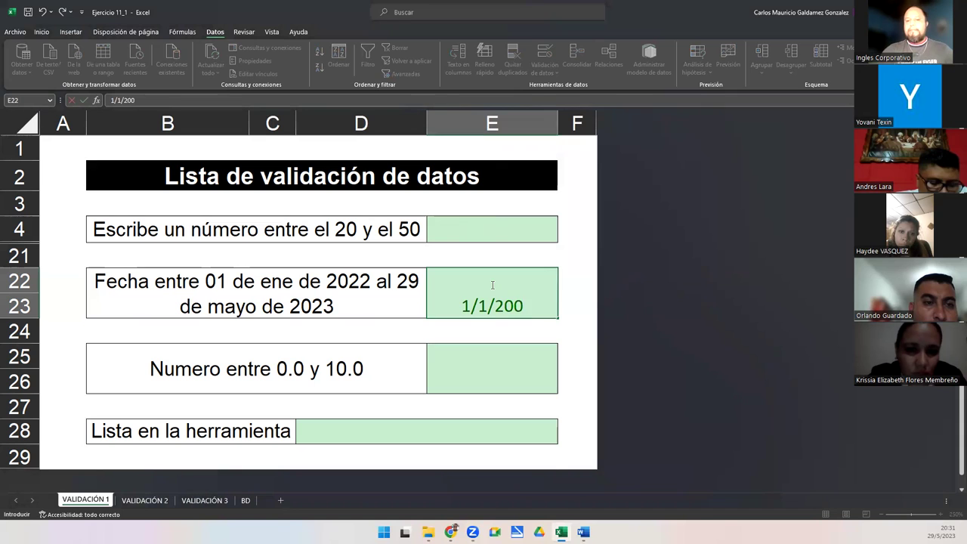
pyautogui.write('0')
pyautogui.press('Return')
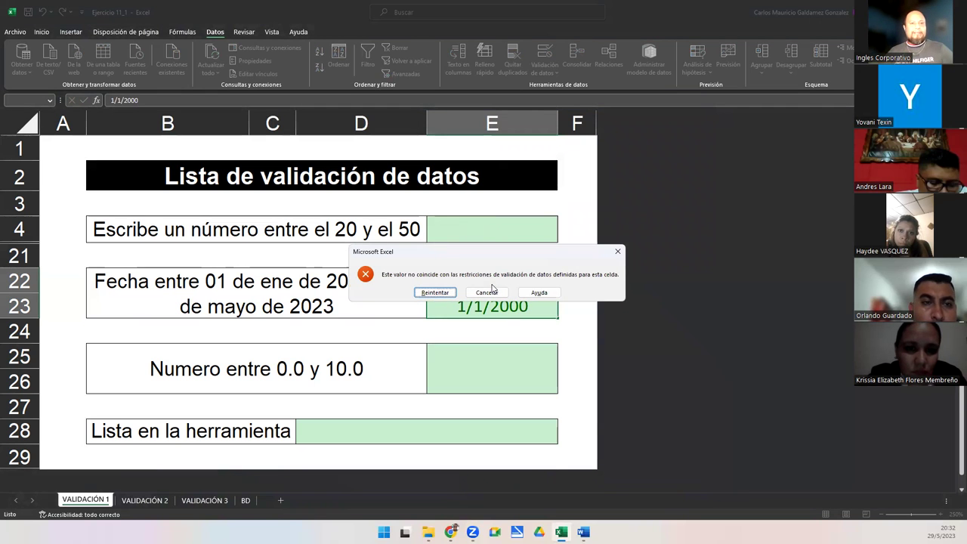
pyautogui.moveTo(449, 253); pyautogui.dragTo(612, 239)
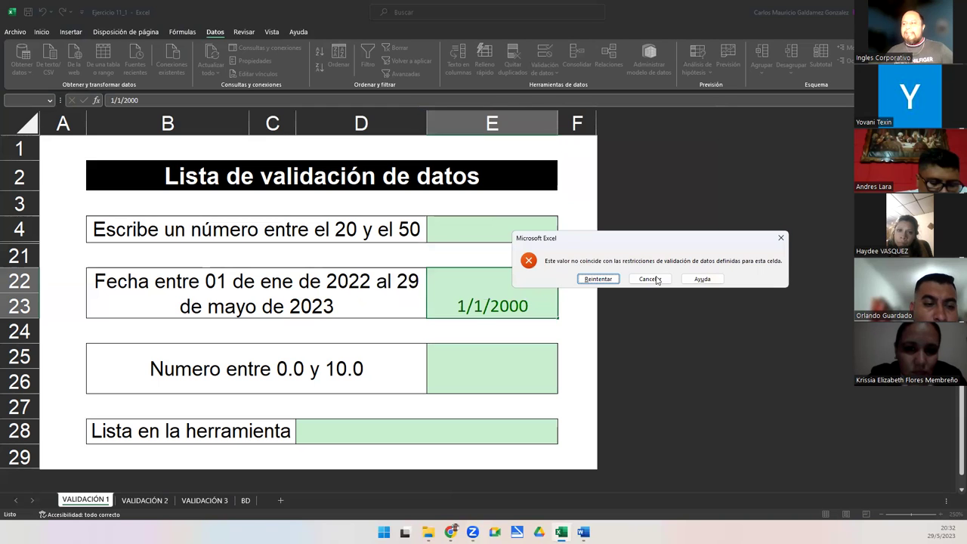
pyautogui.click(599, 279)
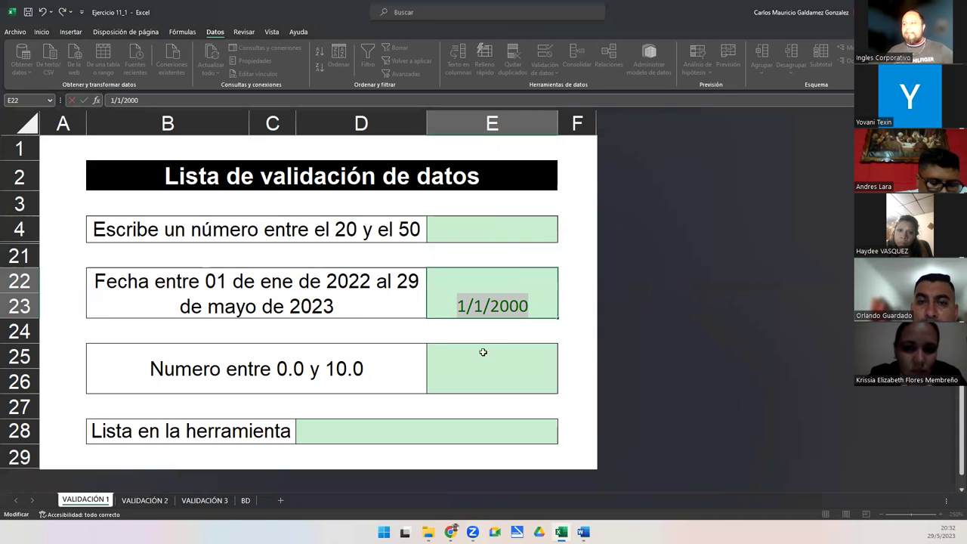
# - Correct the date in E22 to 1/10/2022, a date within the allowed range
pyautogui.click(480, 310)
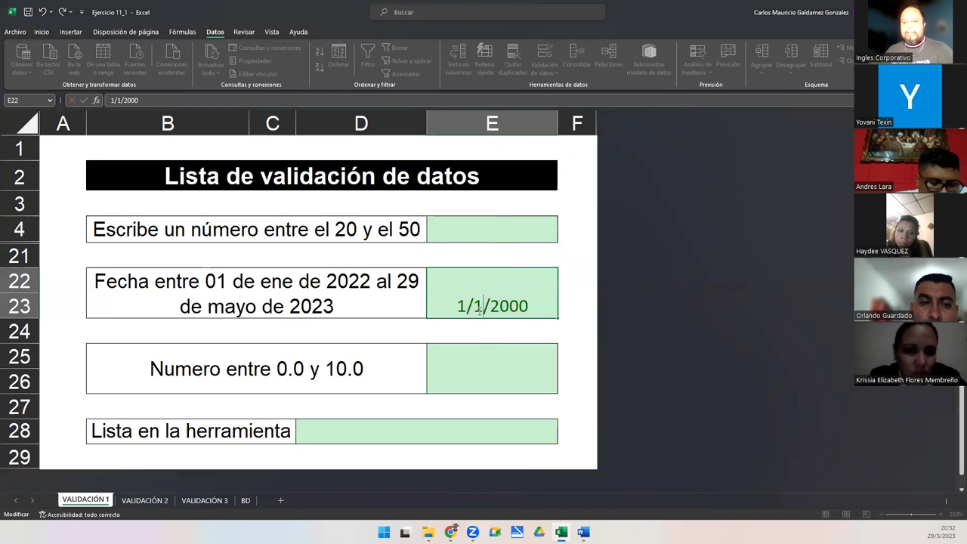
pyautogui.write('0')
pyautogui.moveTo(515, 306); pyautogui.dragTo(535, 304)
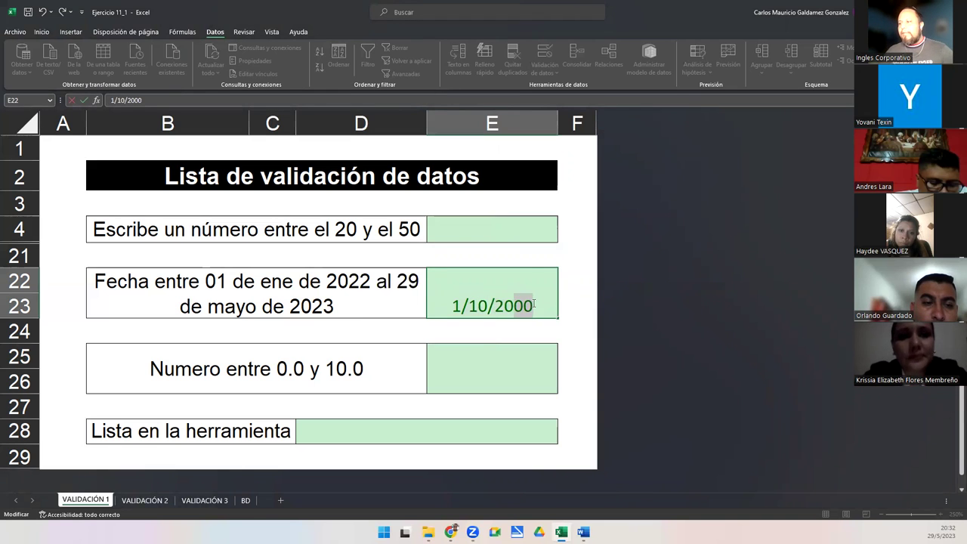
pyautogui.write('22')
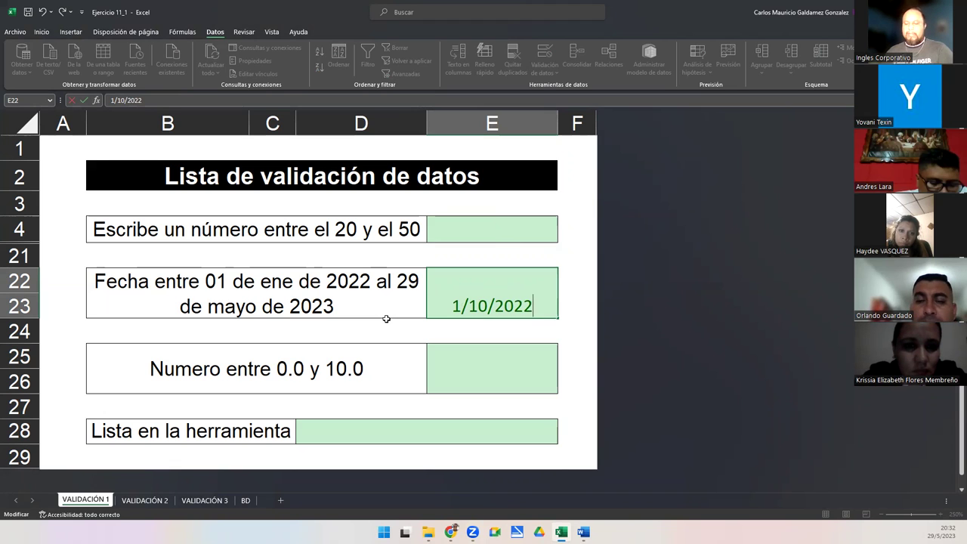
pyautogui.press('Return')
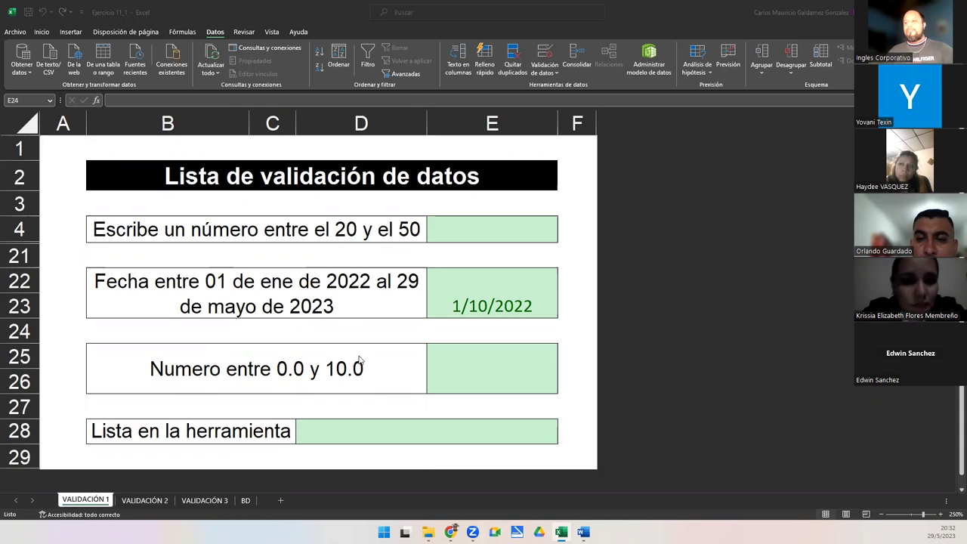
# - Review the third exercise in B25, about a number between 0.0 and 10.0, and its answer cell E25
pyautogui.click(224, 372)
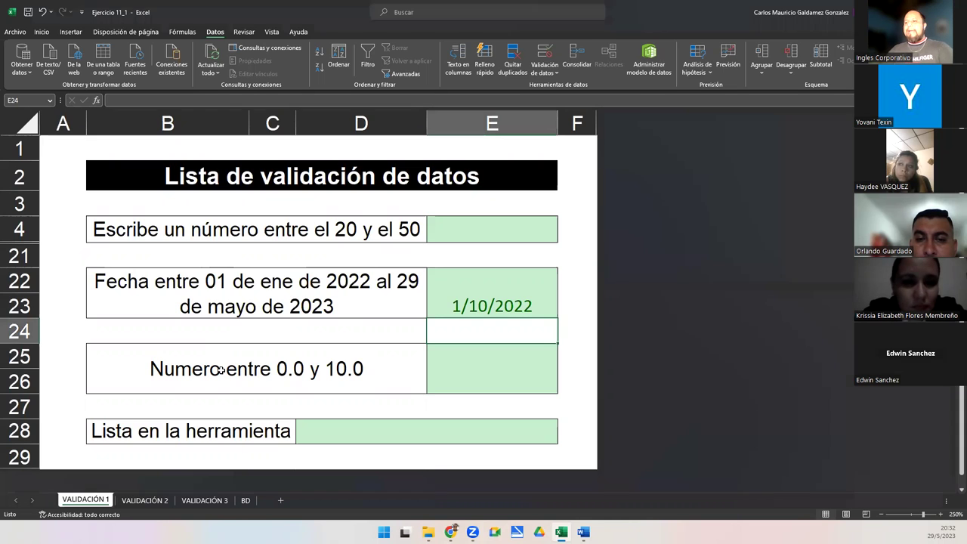
pyautogui.click(470, 378)
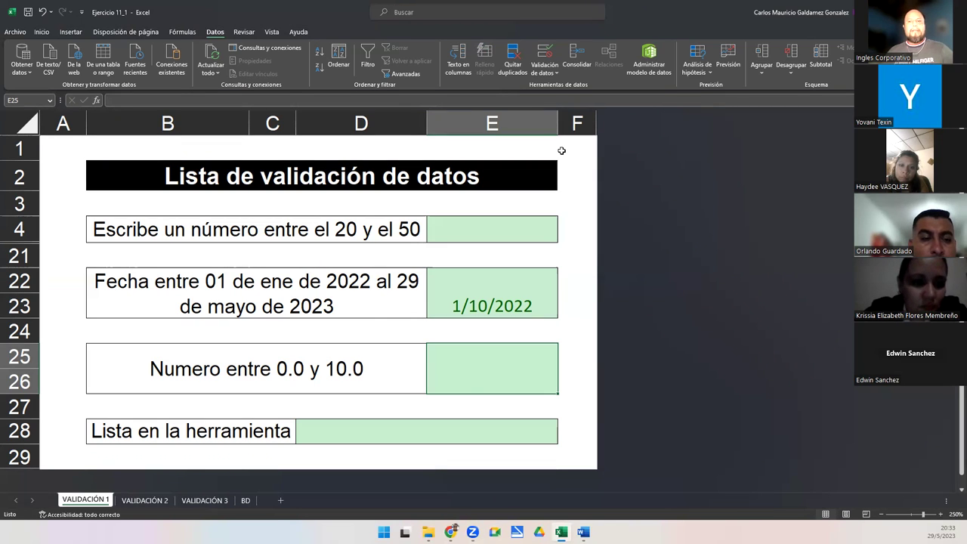
pyautogui.click(319, 355)
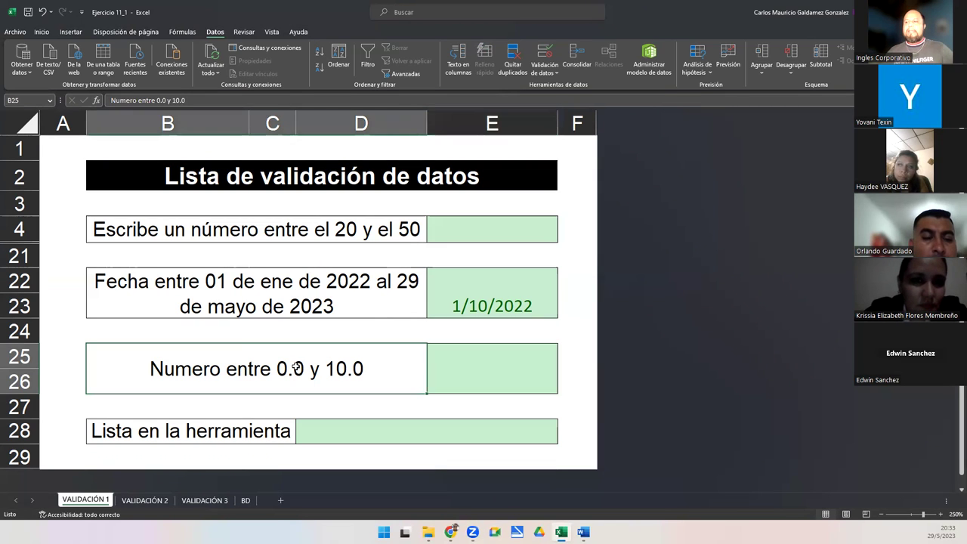
# - Apply data validation to cell E25 that allows only Decimal values between 0.00 and 10.00
pyautogui.click(506, 372)
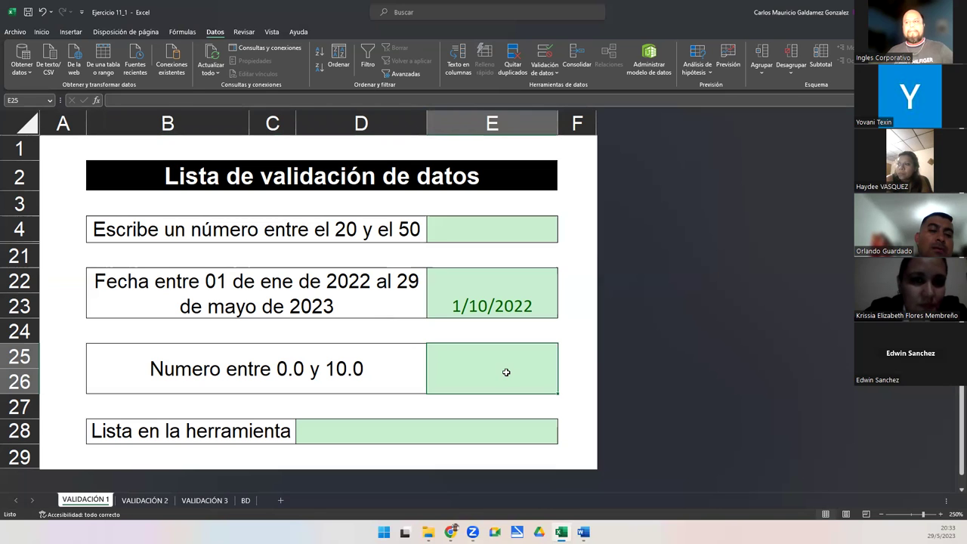
pyautogui.click(273, 373)
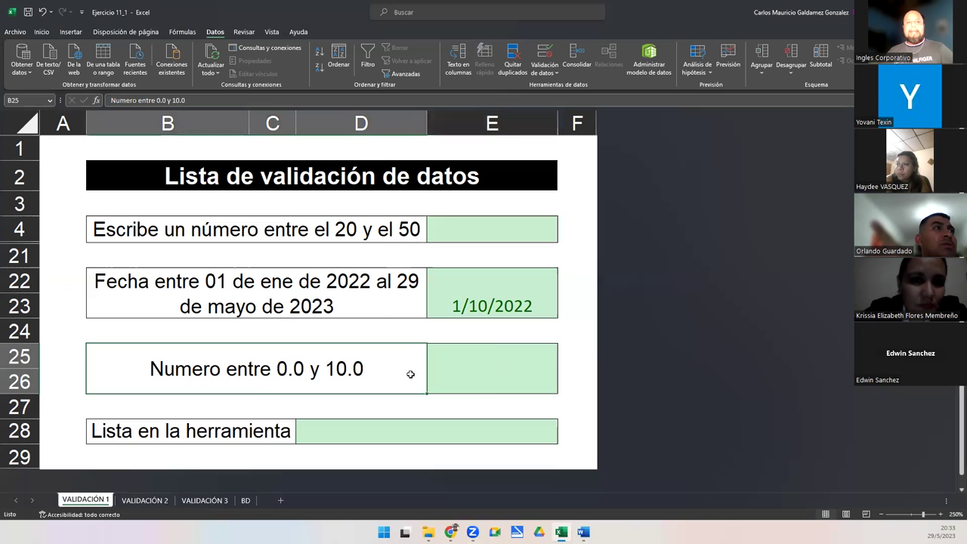
pyautogui.click(494, 375)
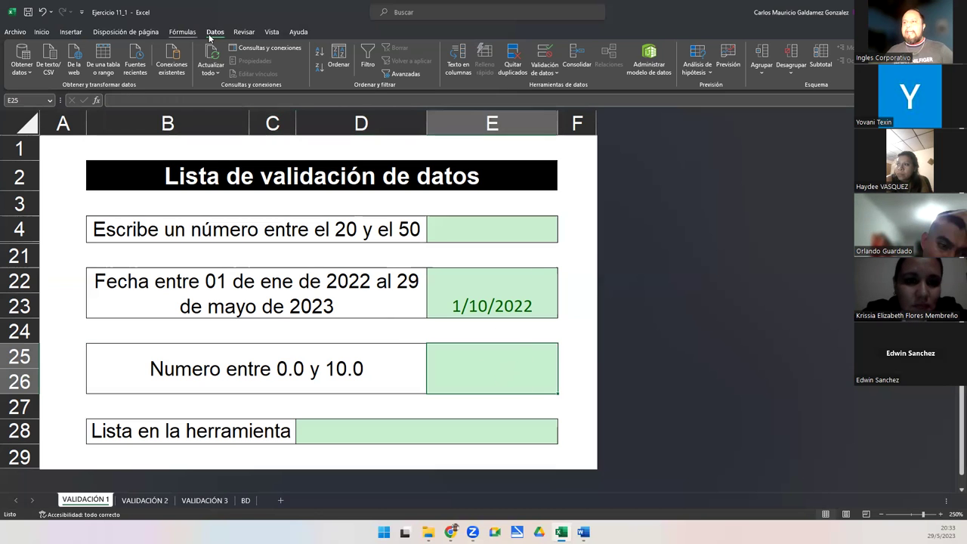
pyautogui.click(540, 57)
pyautogui.click(568, 165)
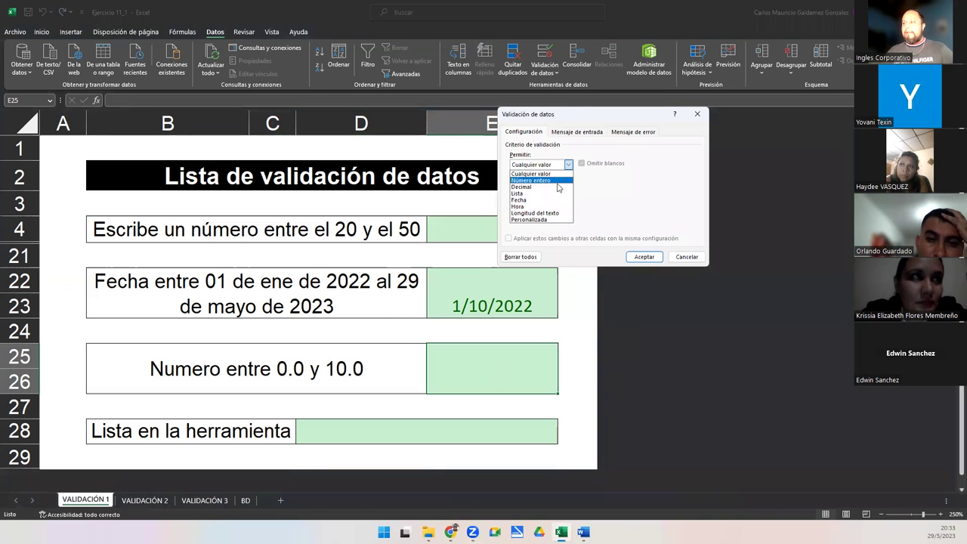
pyautogui.click(558, 186)
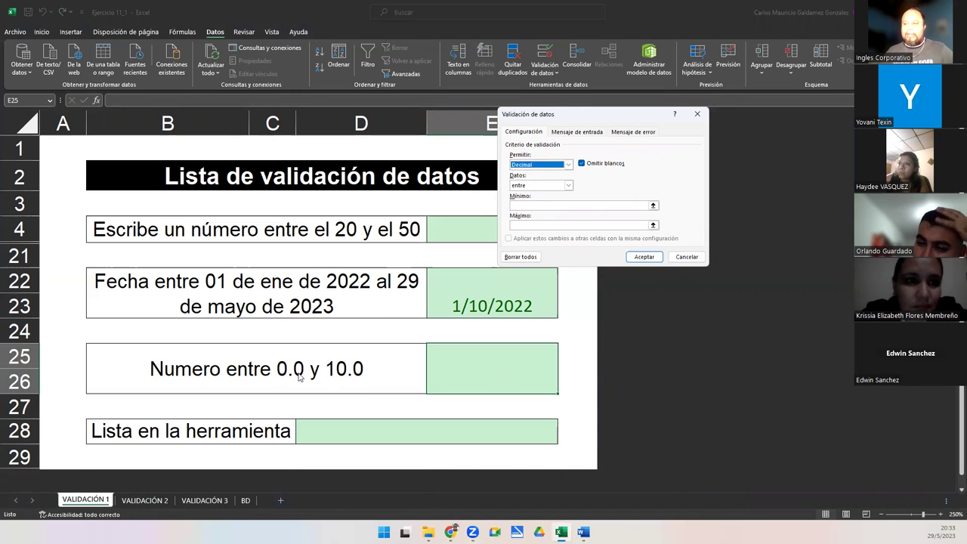
pyautogui.click(548, 205)
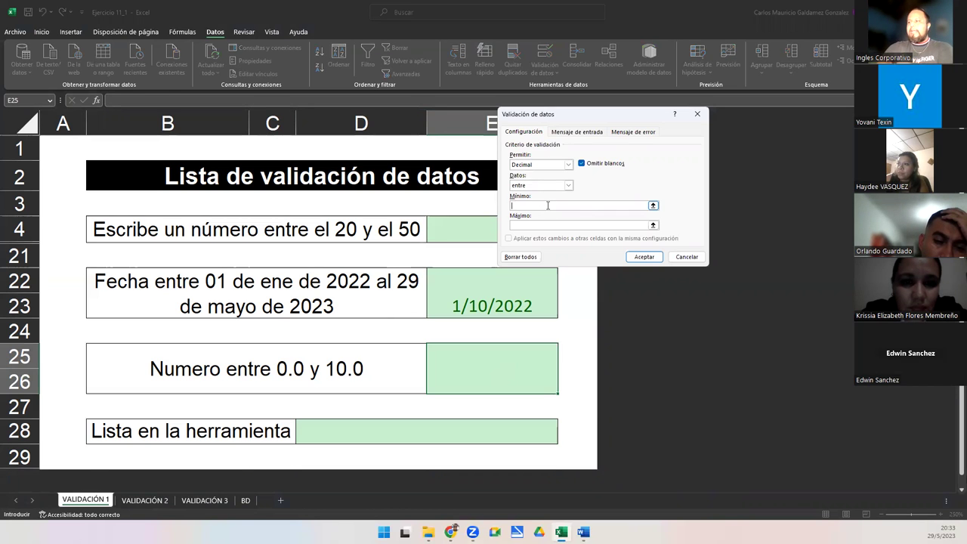
pyautogui.write('0.00')
pyautogui.click(541, 225)
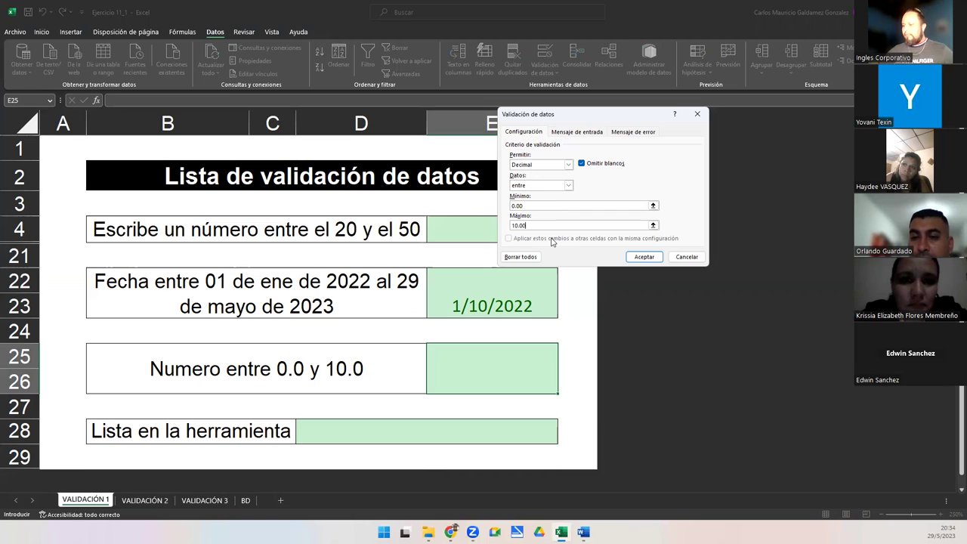
pyautogui.click(639, 257)
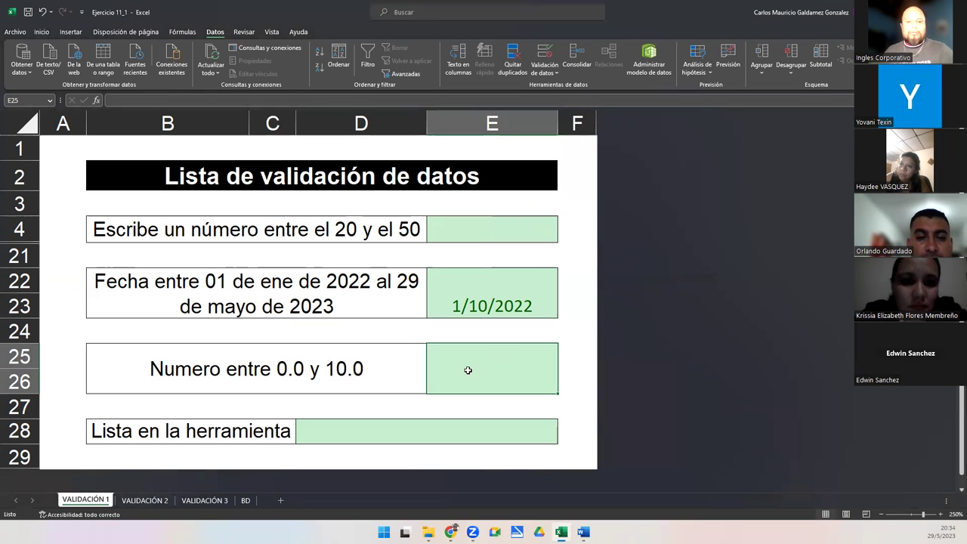
# - Test the decimal rule in E25 with 99, a number outside the range, and choose to retry the entry
pyautogui.write('99')
pyautogui.press('Return')
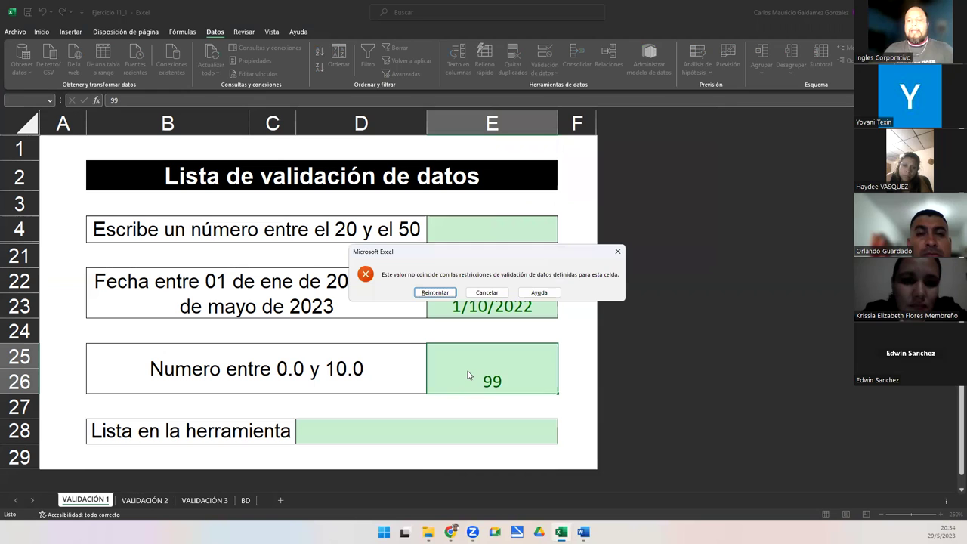
pyautogui.press('Return')
# - Correct the number in E25 to 9.9, a decimal within the allowed range
pyautogui.write('9.9')
pyautogui.press('Return')
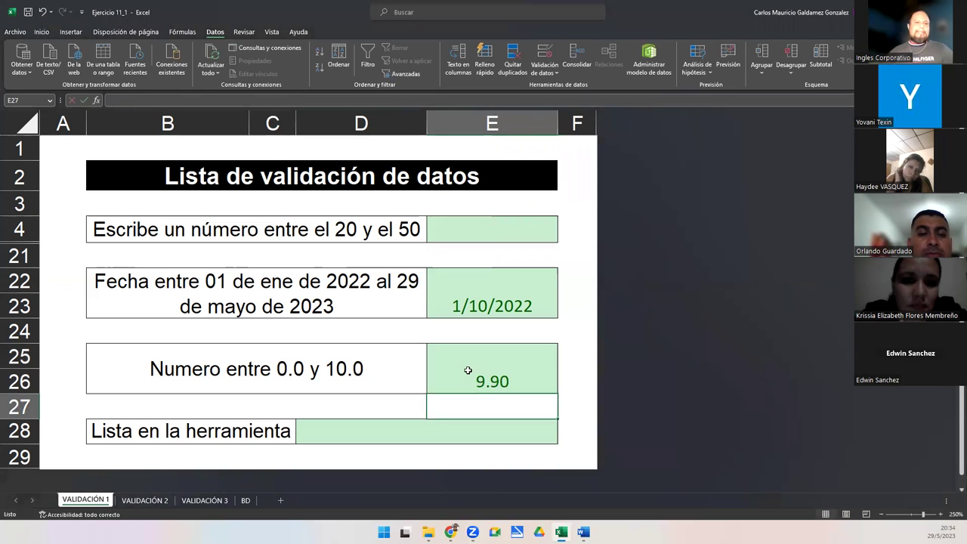
pyautogui.click(468, 370)
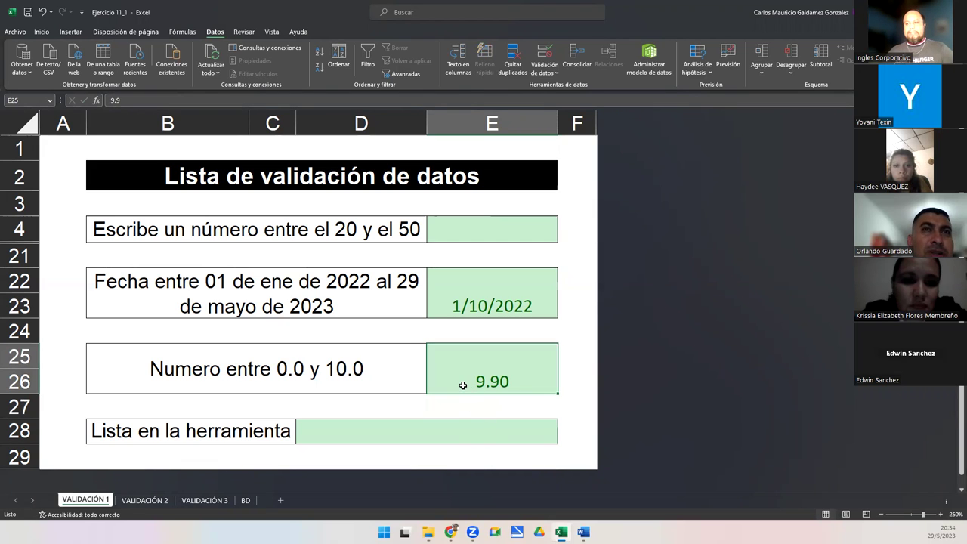
# - Enter 50 in cell E4 as a whole number within the 20 to 50 range
pyautogui.click(468, 232)
pyautogui.write('50')
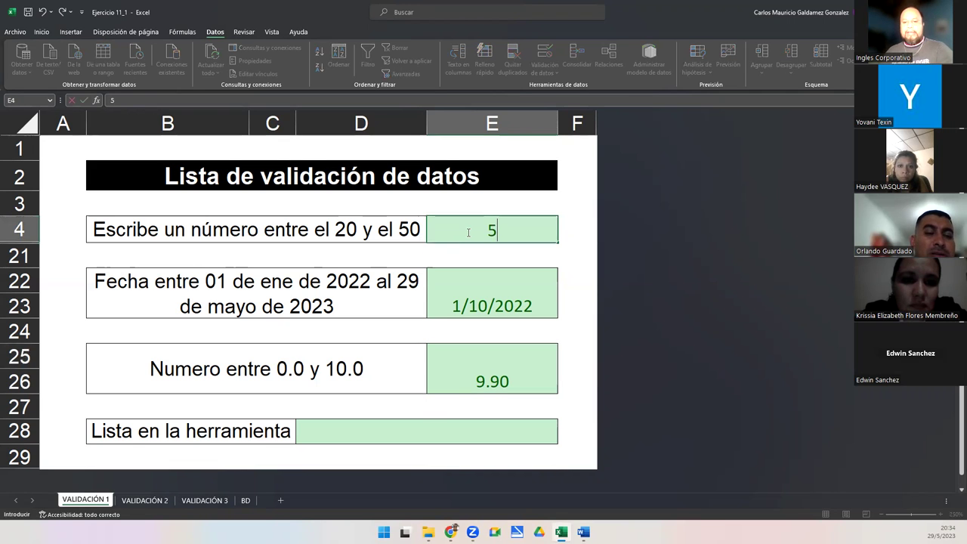
pyautogui.press('Return')
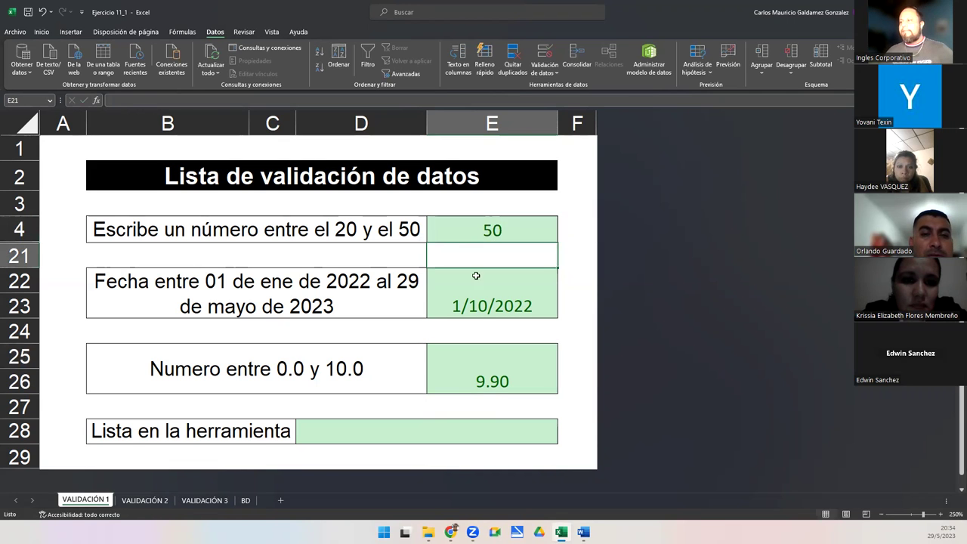
# - Review the fourth exercise's answer cell D28 and the source list of tools in A1:A12 of the BD sheet
pyautogui.click(420, 428)
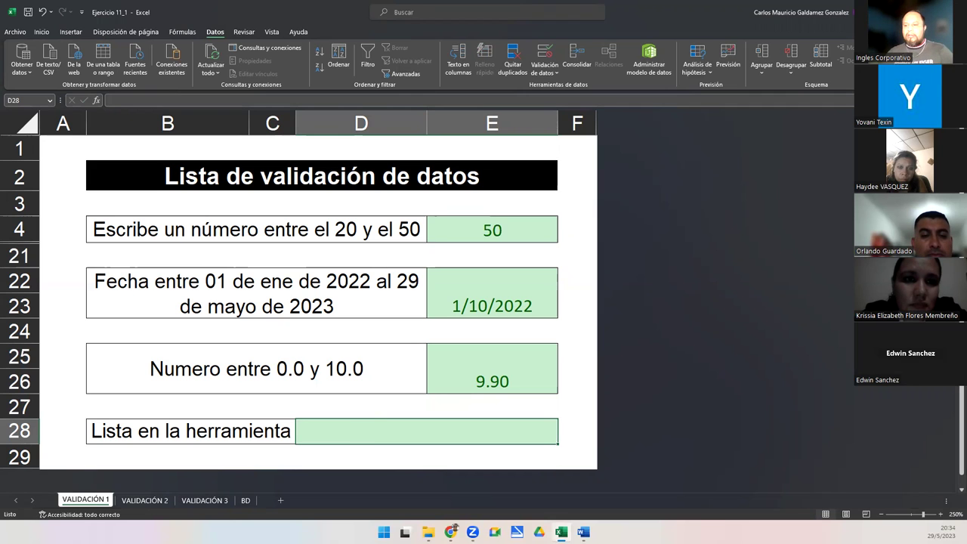
pyautogui.click(246, 501)
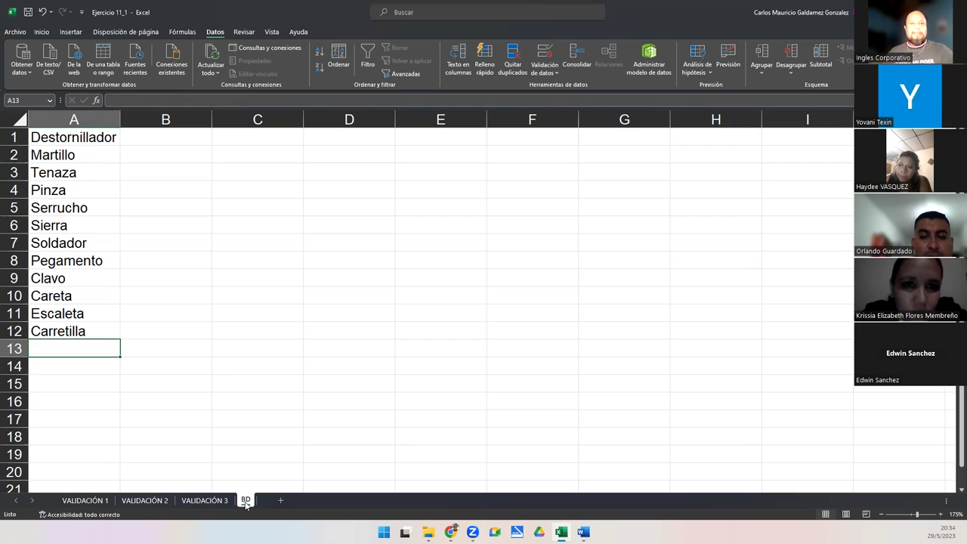
pyautogui.click(79, 500)
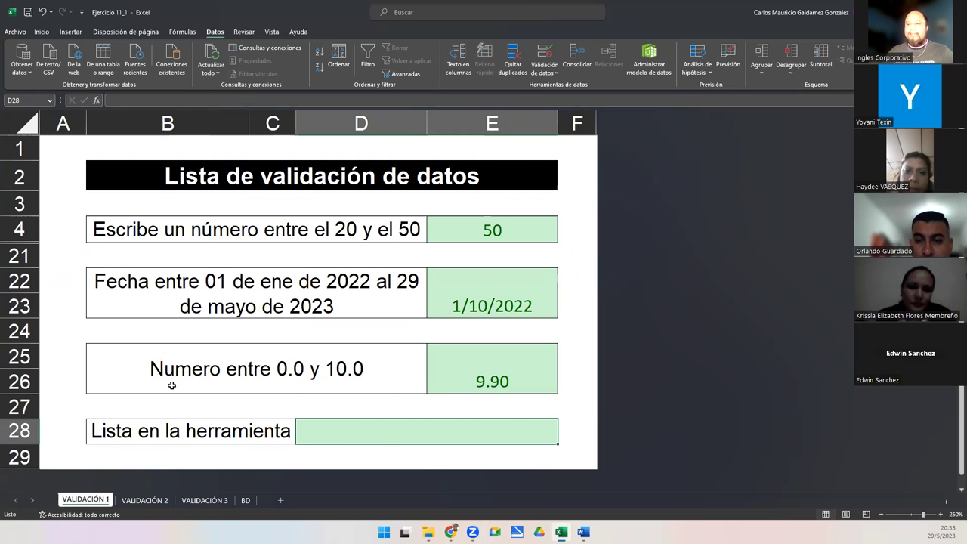
pyautogui.click(246, 500)
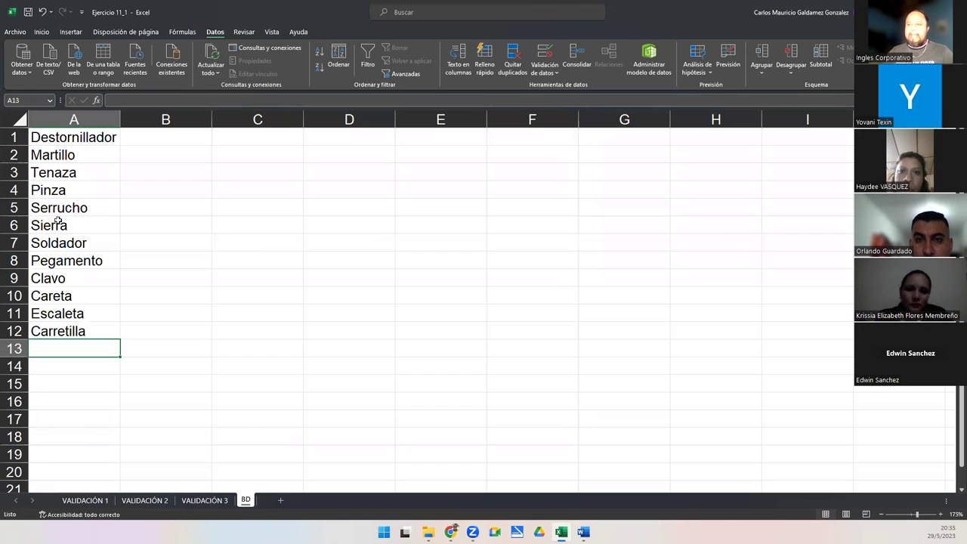
pyautogui.moveTo(45, 137); pyautogui.dragTo(64, 339)
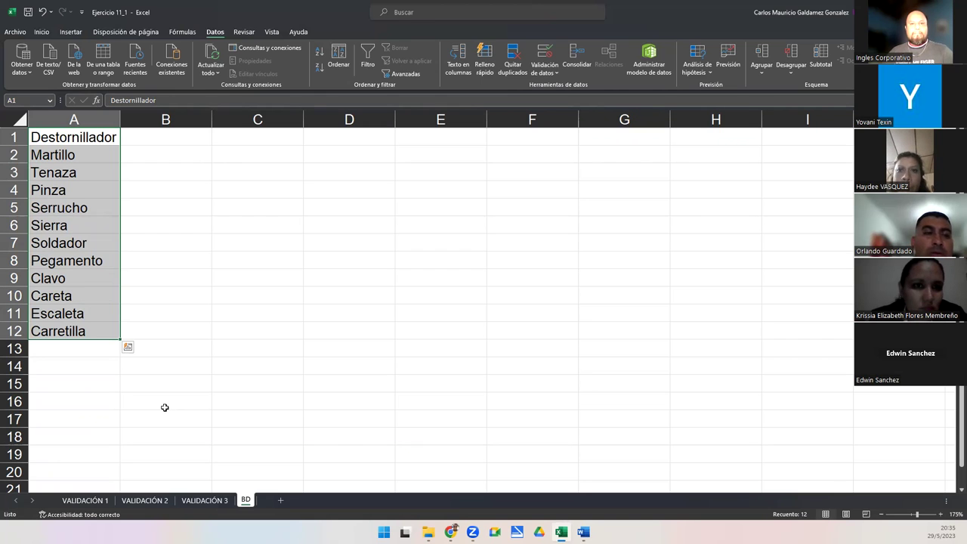
pyautogui.click(99, 500)
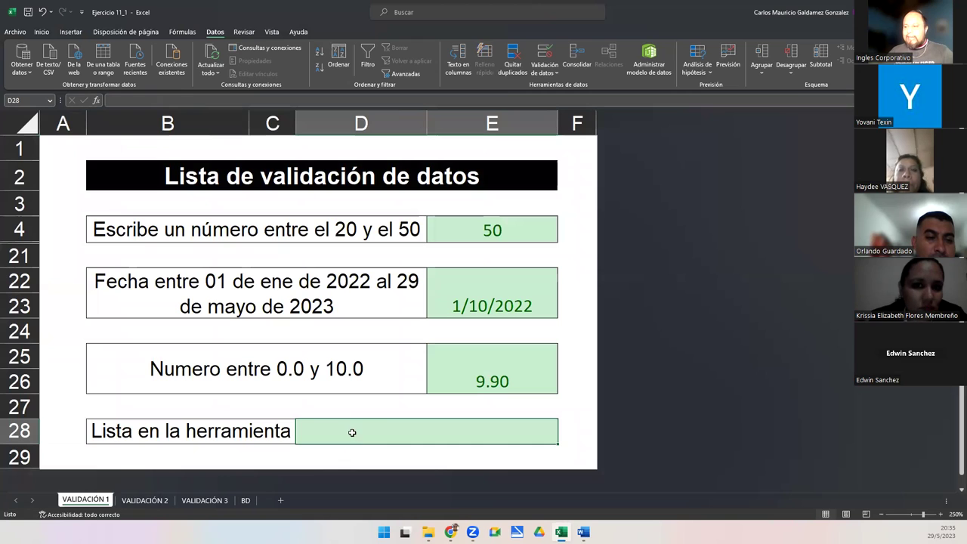
pyautogui.click(245, 500)
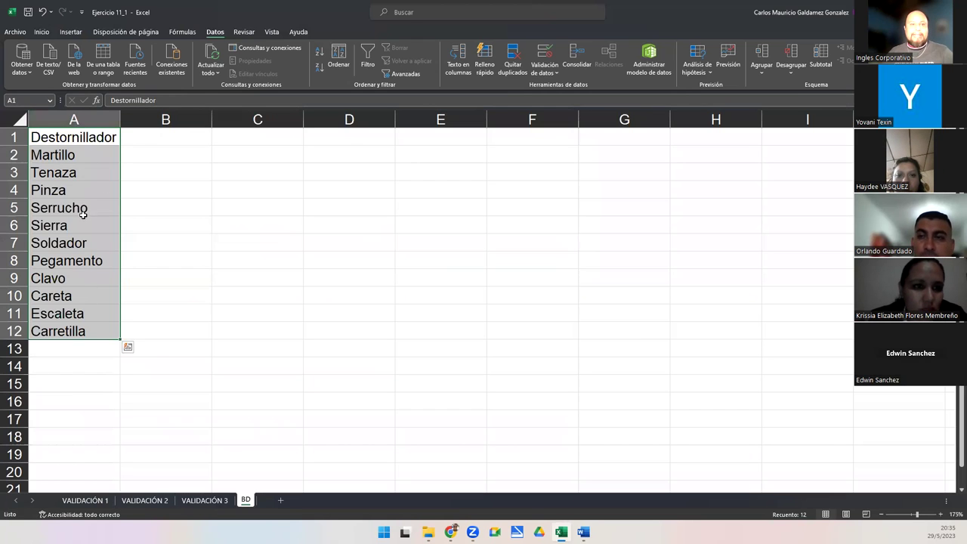
# - Start a data validation rule for cell D28 on VALIDACIÓN 1 that allows values from a Lista
pyautogui.click(86, 500)
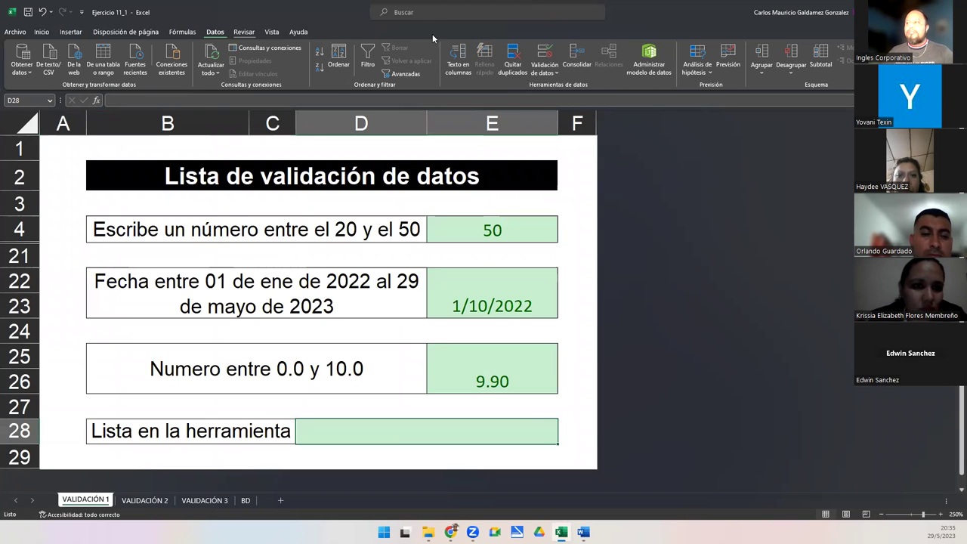
pyautogui.click(541, 53)
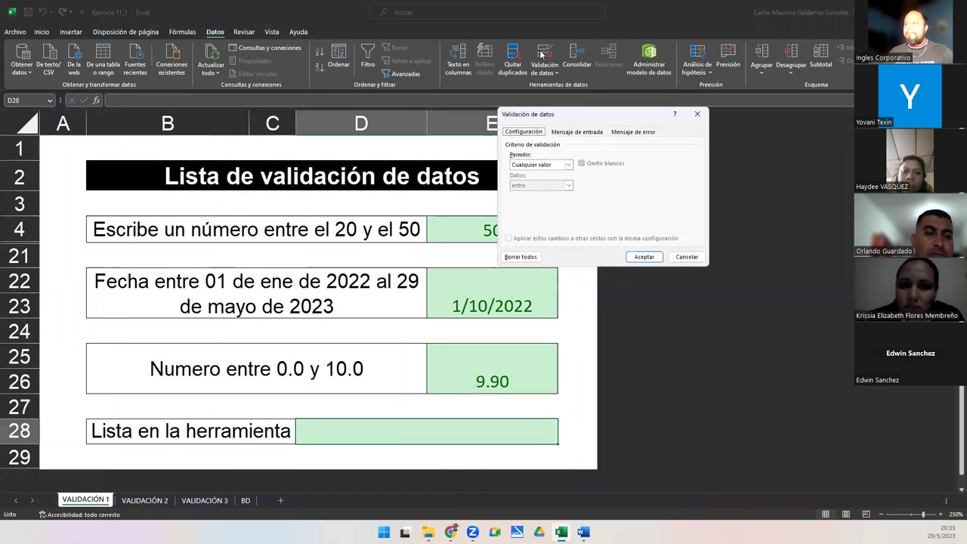
pyautogui.click(557, 170)
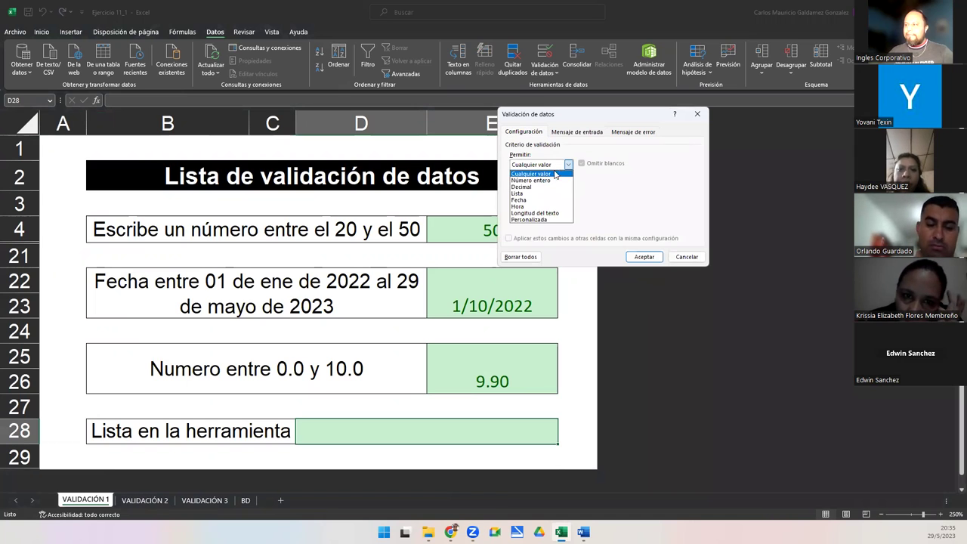
pyautogui.click(531, 199)
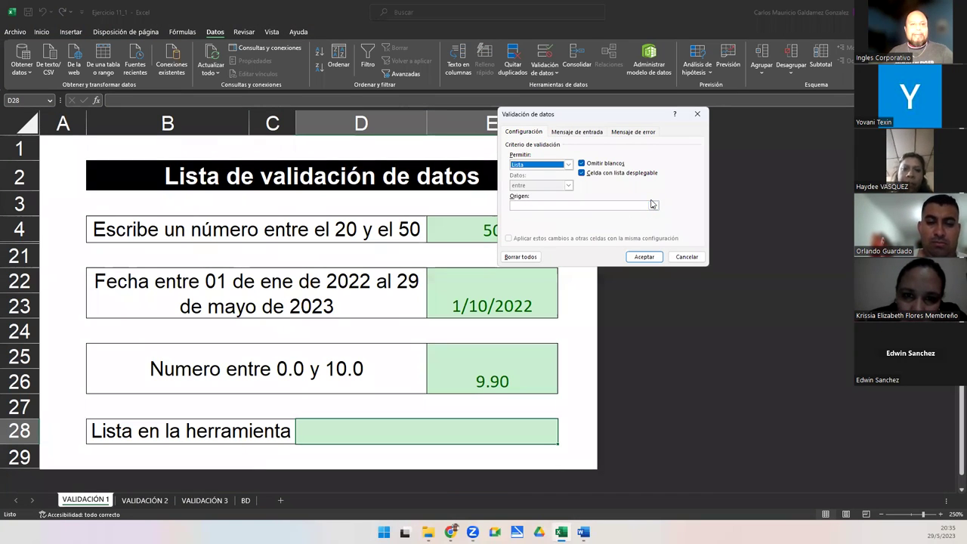
# - Set the origin of D28's validation list to =BD!$A$1:$A$12 and apply the rule
pyautogui.click(618, 206)
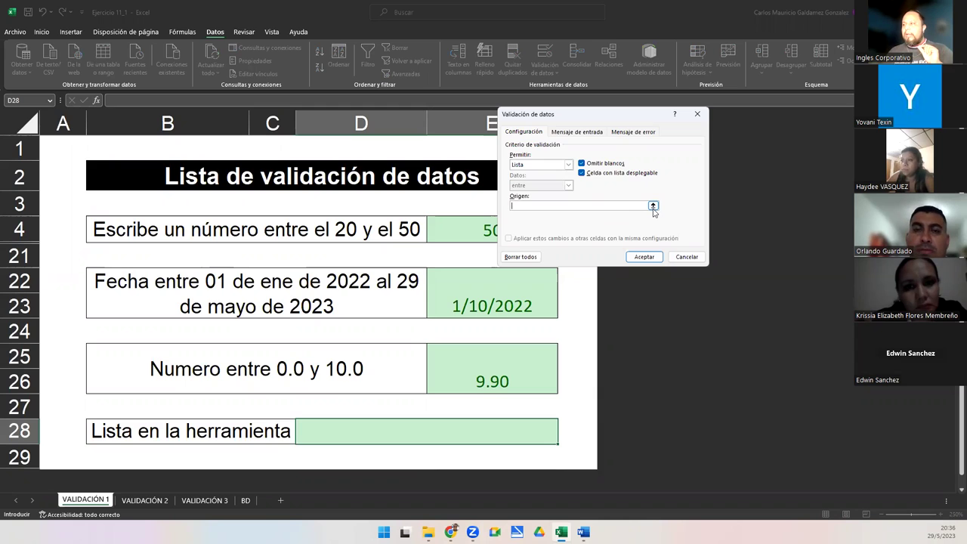
pyautogui.click(653, 205)
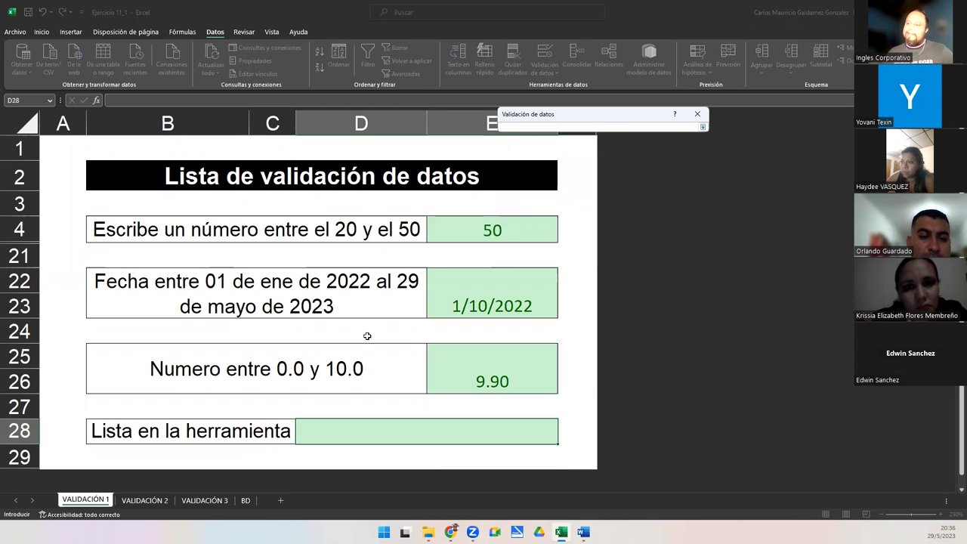
pyautogui.click(245, 500)
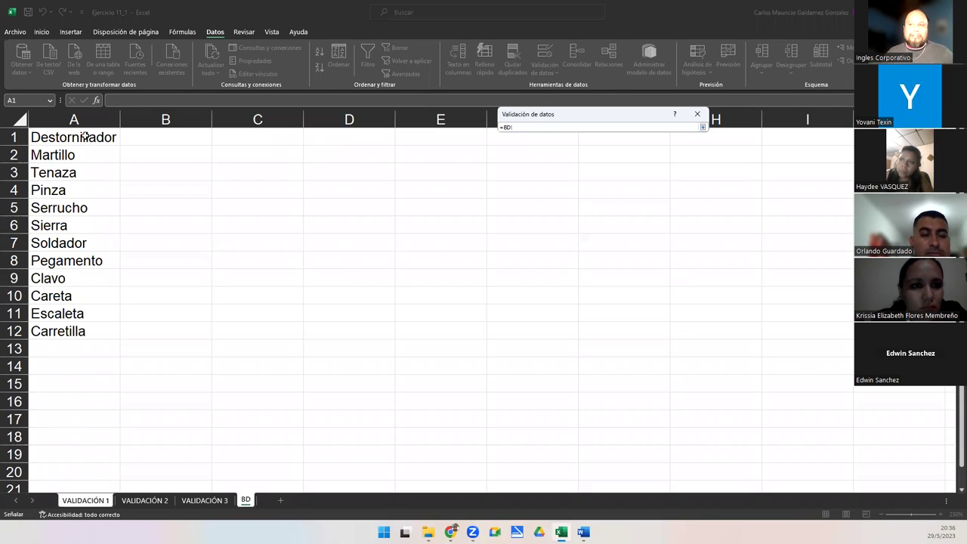
pyautogui.moveTo(84, 136); pyautogui.dragTo(86, 183)
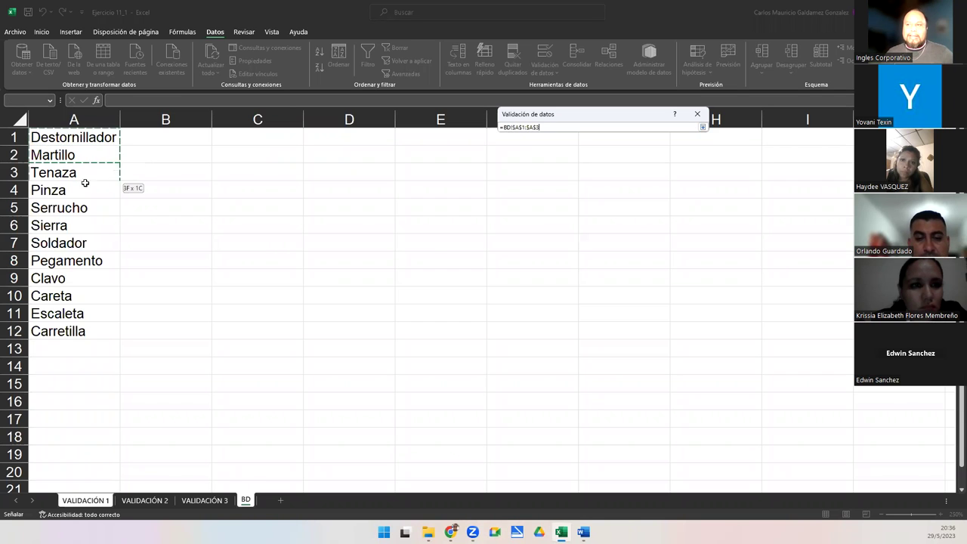
pyautogui.moveTo(93, 289); pyautogui.dragTo(87, 334)
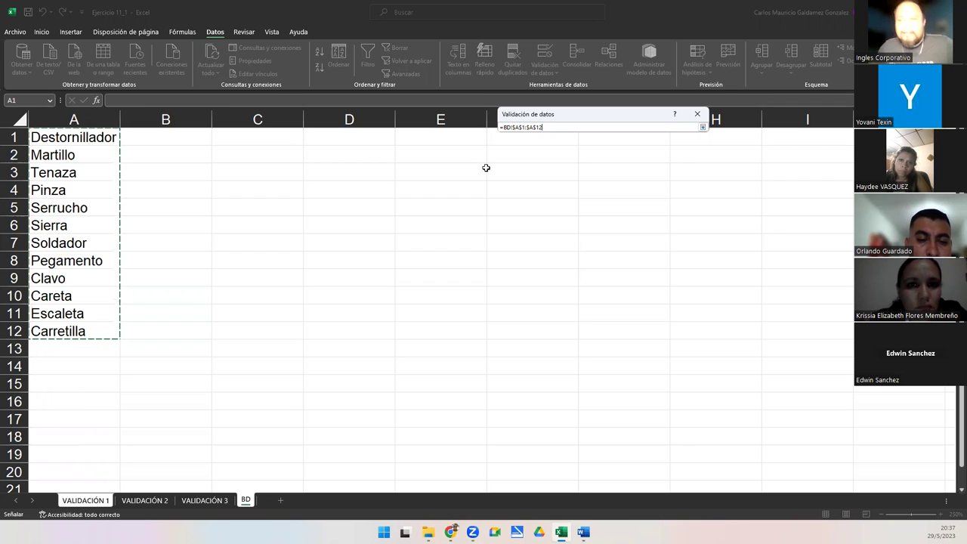
pyautogui.click(703, 127)
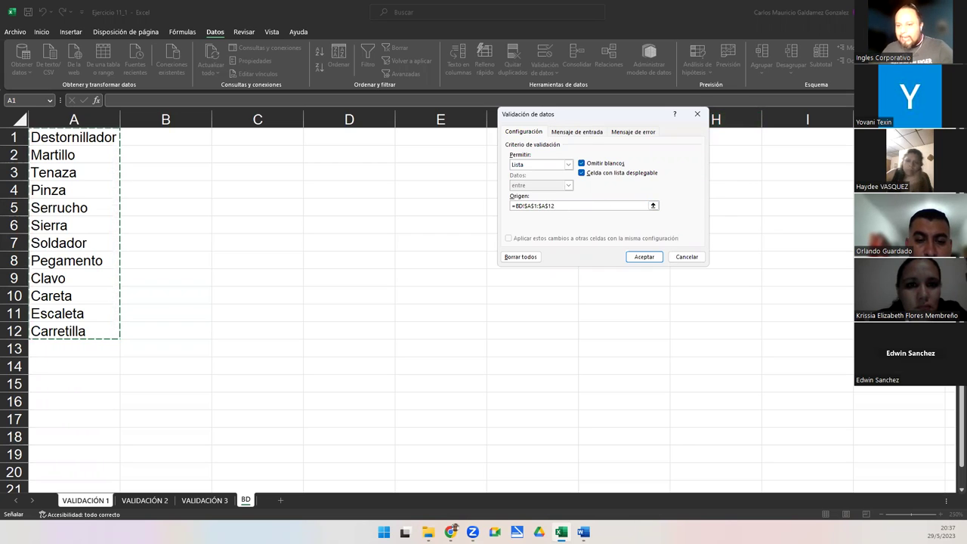
pyautogui.click(86, 501)
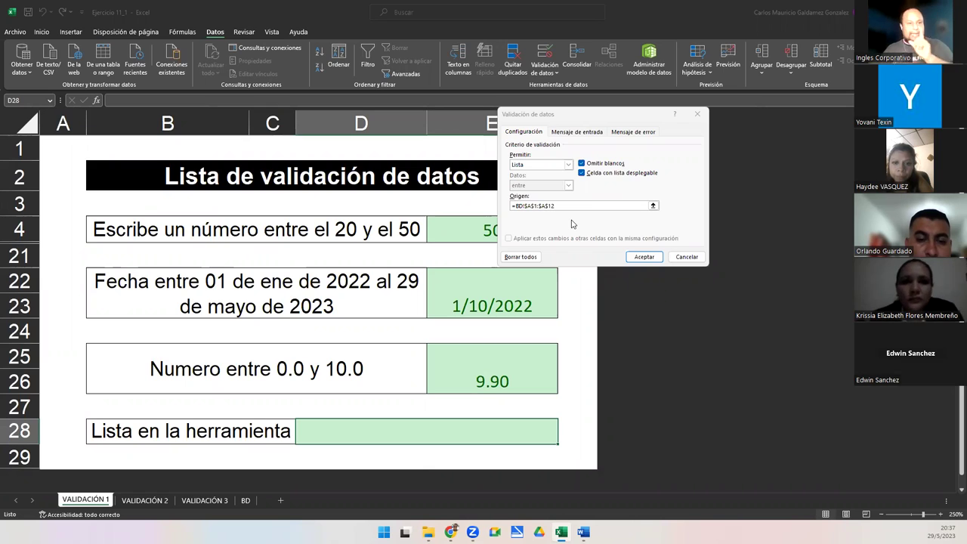
pyautogui.click(638, 258)
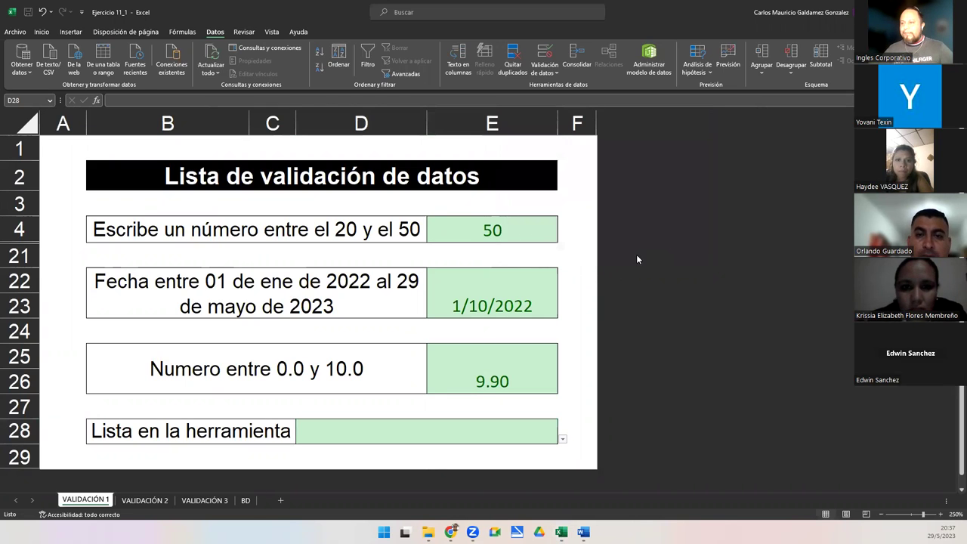
# - Check the tools offered in cell D28's drop-down list on VALIDACIÓN 1 against the source list on the BD sheet
pyautogui.click(459, 435)
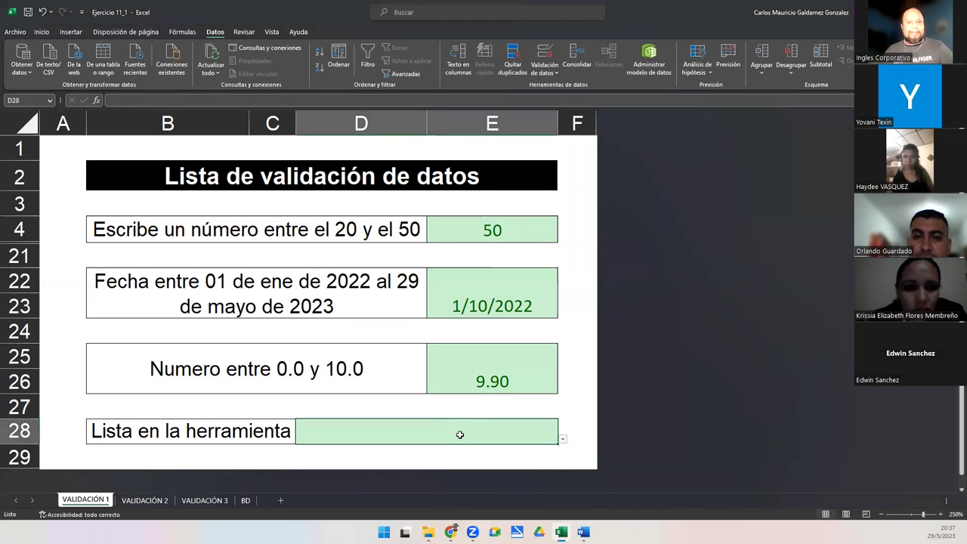
pyautogui.click(562, 440)
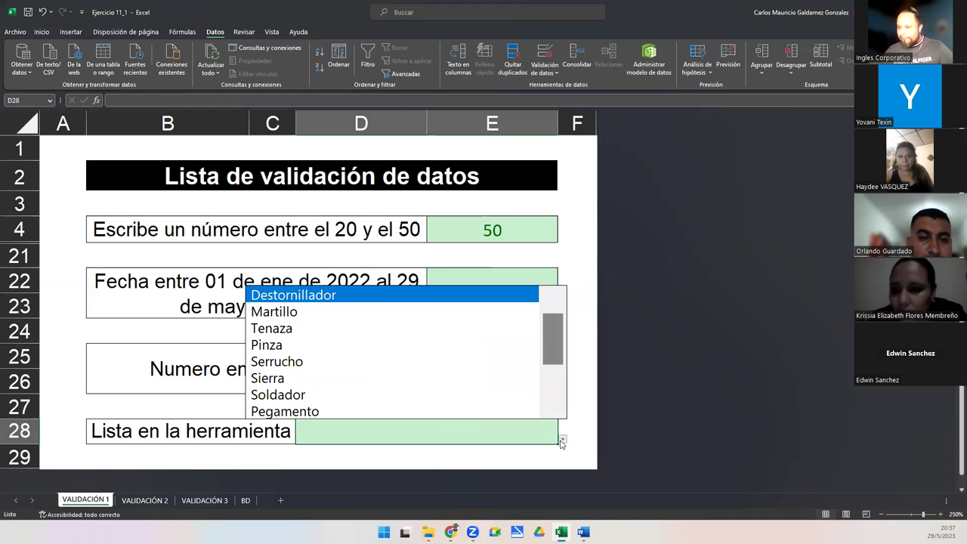
pyautogui.moveTo(544, 349); pyautogui.dragTo(549, 330)
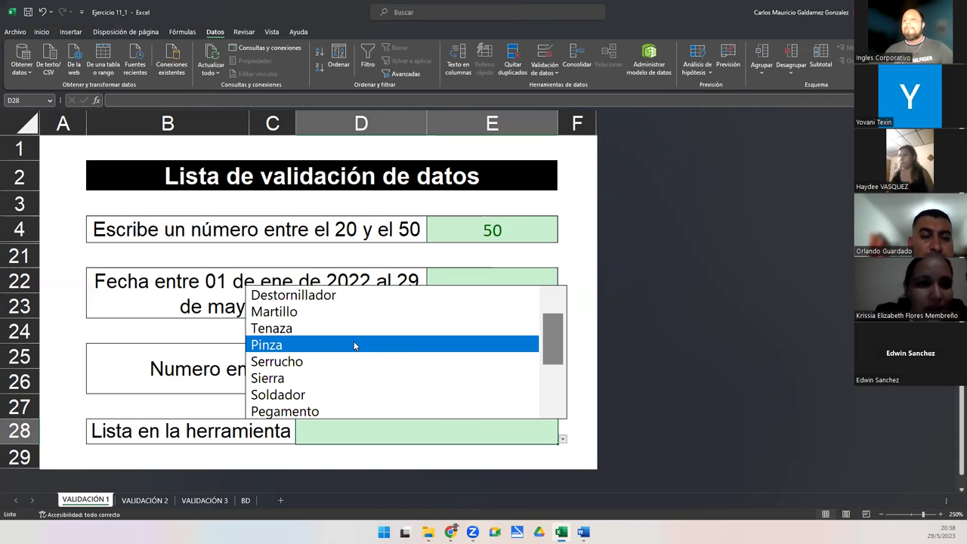
pyautogui.click(249, 501)
pyautogui.click(249, 501)
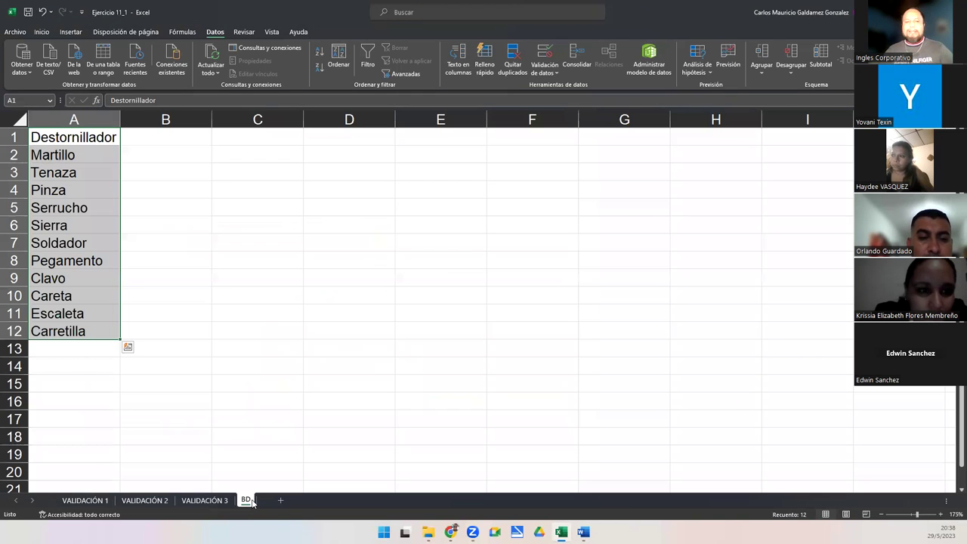
pyautogui.click(144, 501)
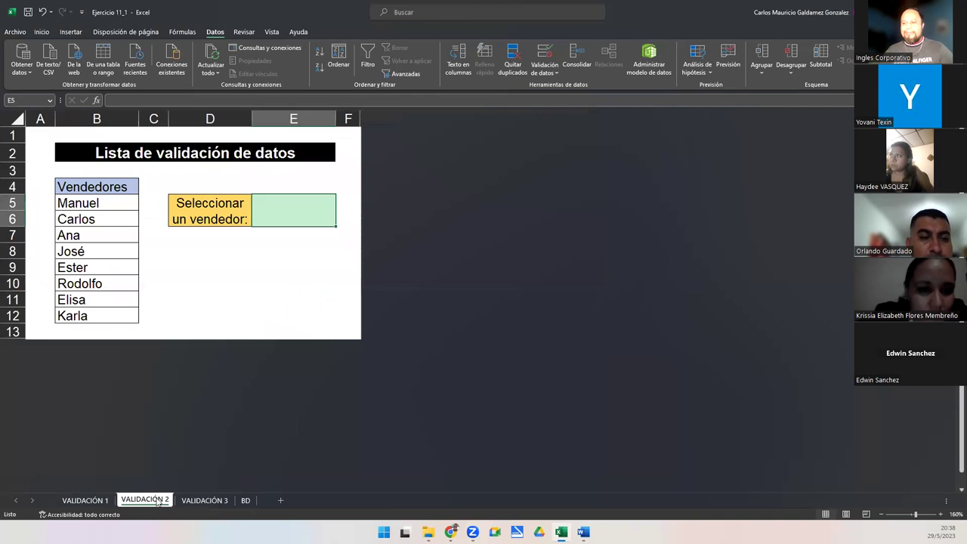
pyautogui.click(85, 501)
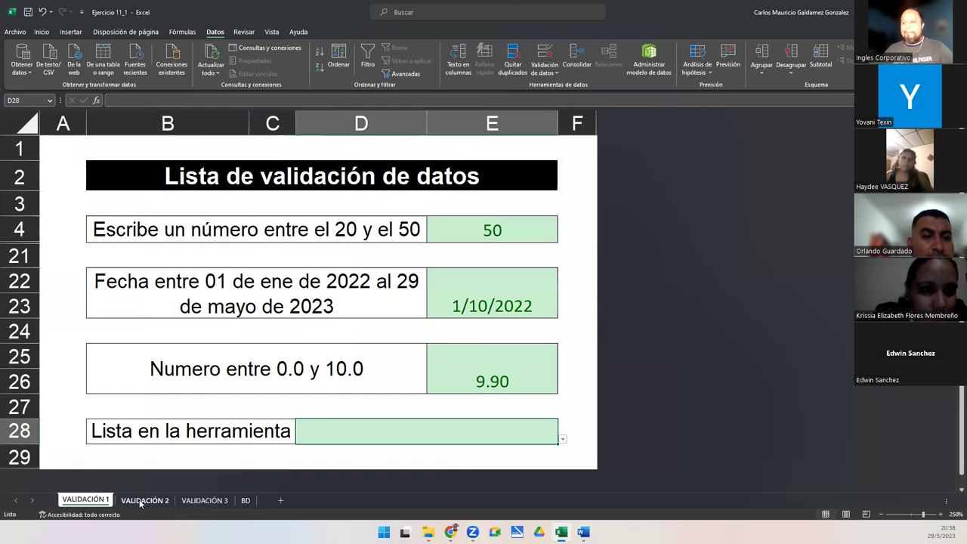
# - Restrict cell E5 on VALIDACIÓN 2 to a Lista with origin =$B$5:$B$12 and view the seller options it offers
pyautogui.click(143, 501)
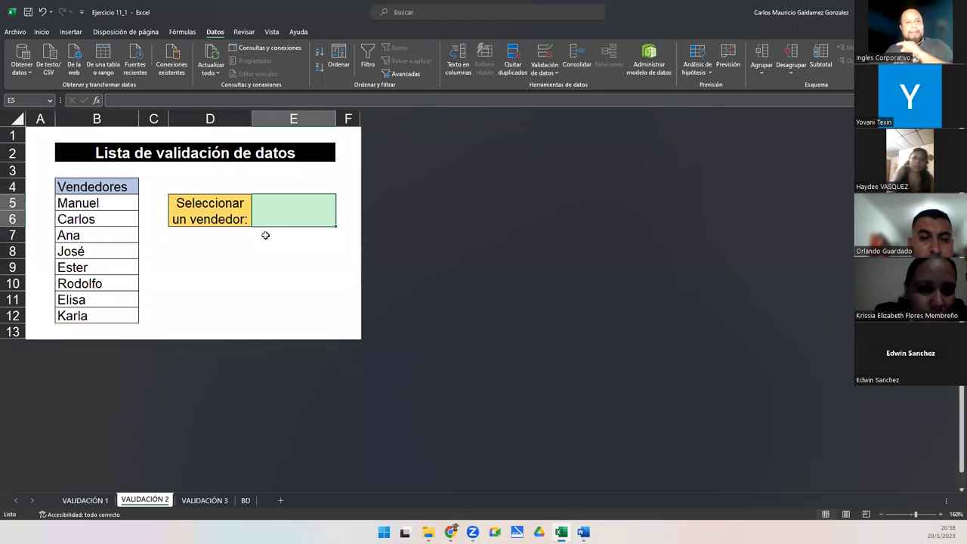
pyautogui.click(545, 52)
pyautogui.click(559, 164)
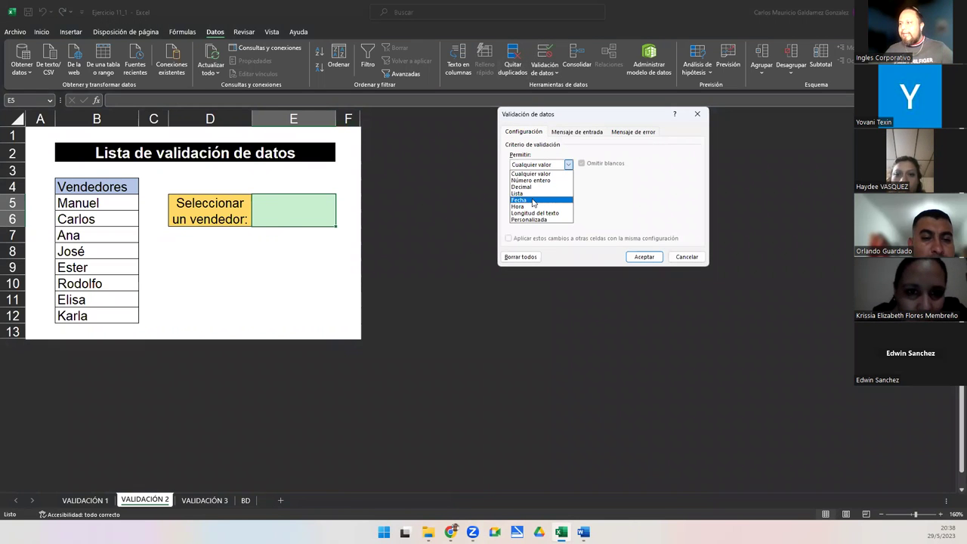
pyautogui.click(519, 193)
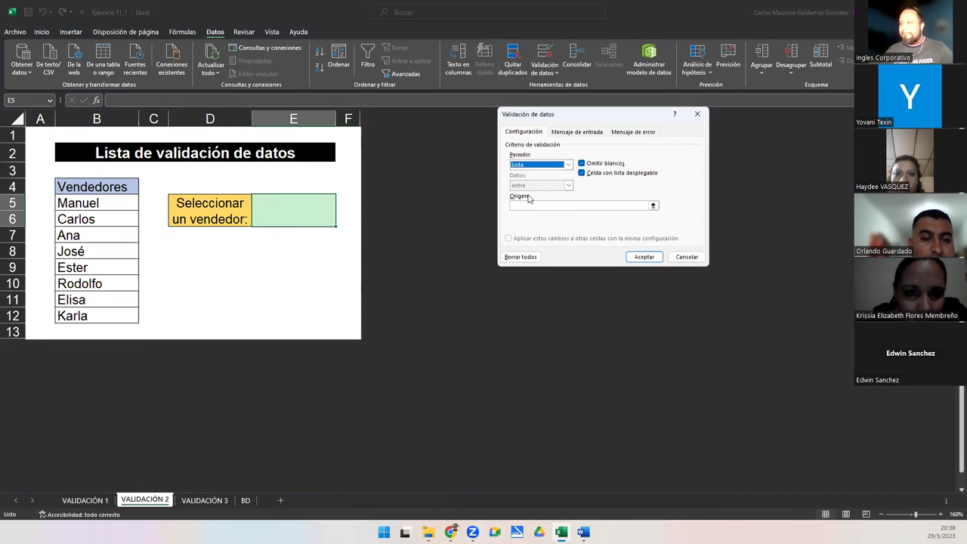
pyautogui.click(654, 206)
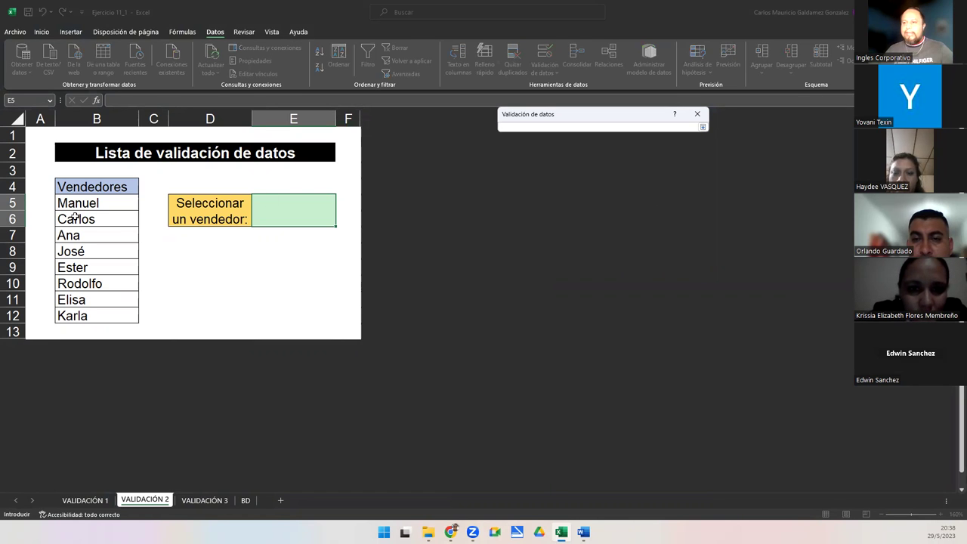
pyautogui.moveTo(73, 205); pyautogui.dragTo(96, 317)
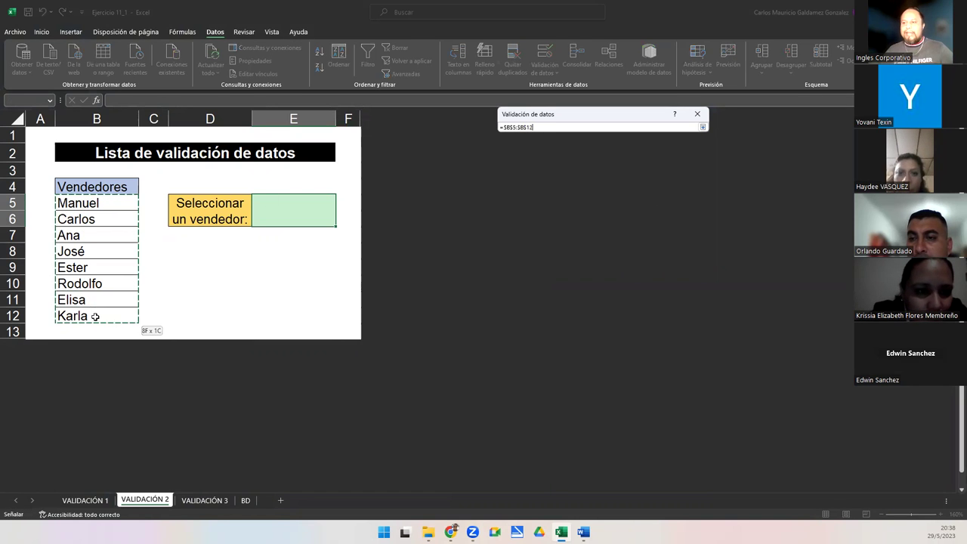
pyautogui.click(703, 127)
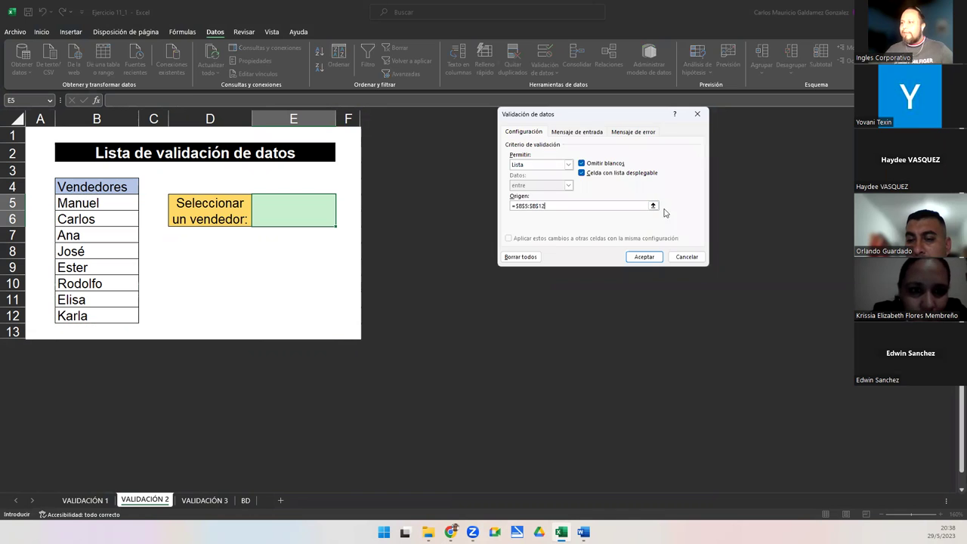
pyautogui.click(643, 257)
pyautogui.click(341, 207)
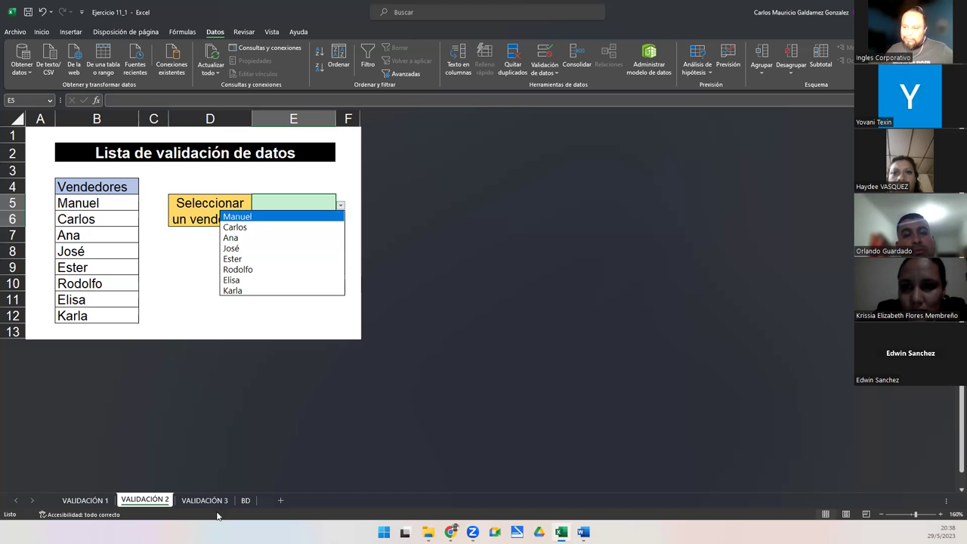
# - Review the BD tool list and the birth date table on VALIDACIÓN 3, returning to the seller exercise on VALIDACIÓN 2
pyautogui.click(246, 505)
pyautogui.click(247, 502)
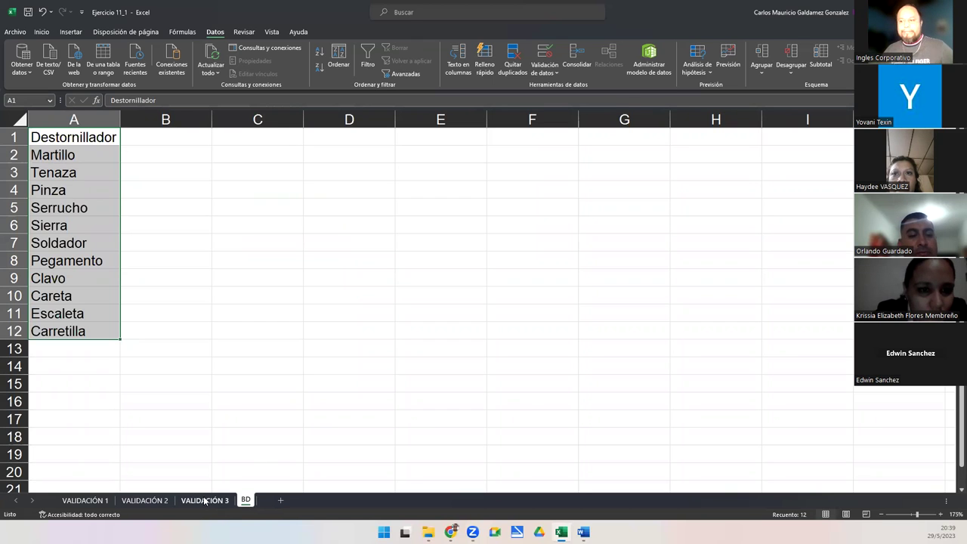
pyautogui.click(206, 500)
pyautogui.click(161, 501)
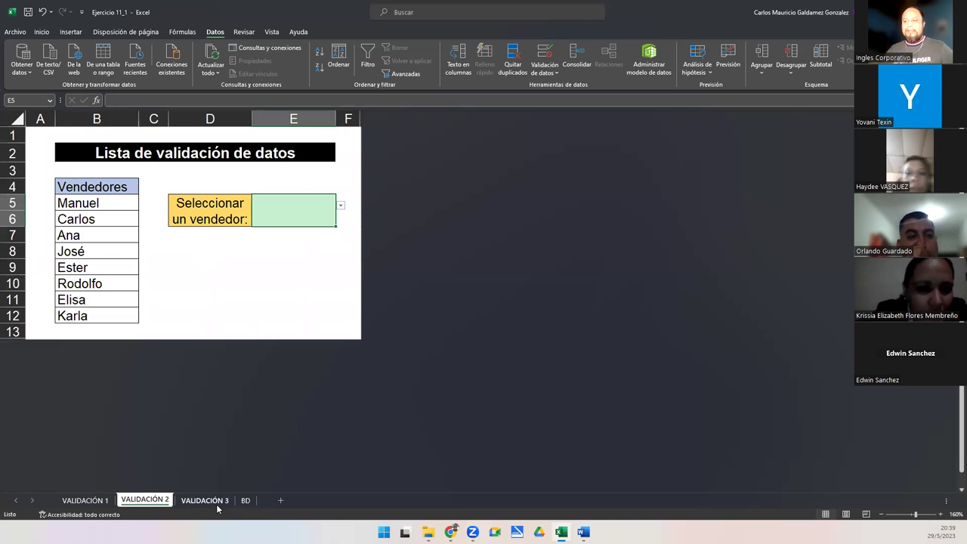
pyautogui.click(215, 501)
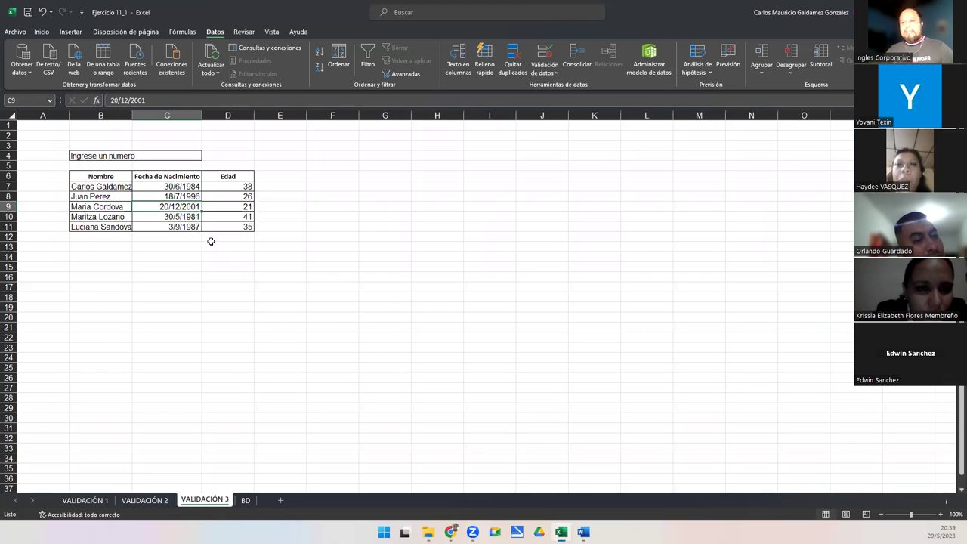
pyautogui.click(155, 502)
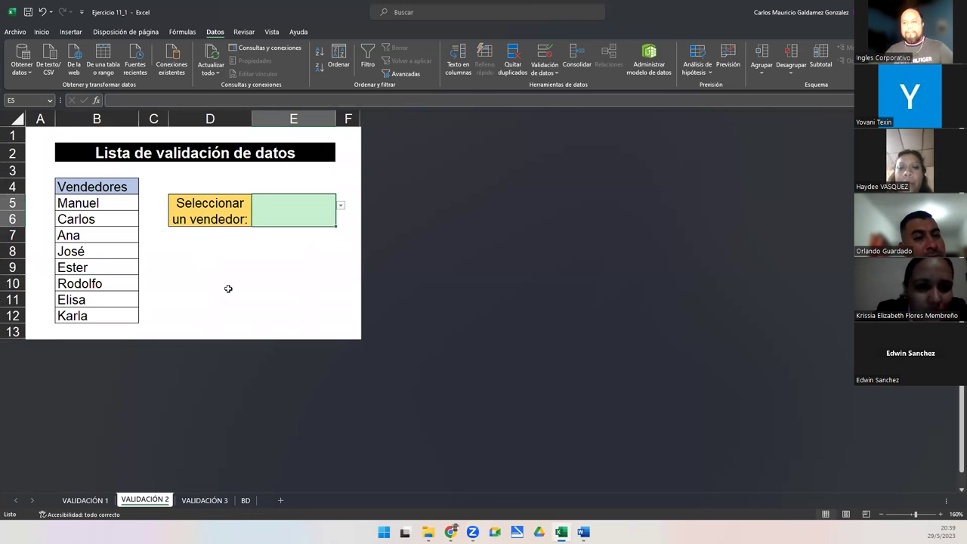
pyautogui.click(211, 269)
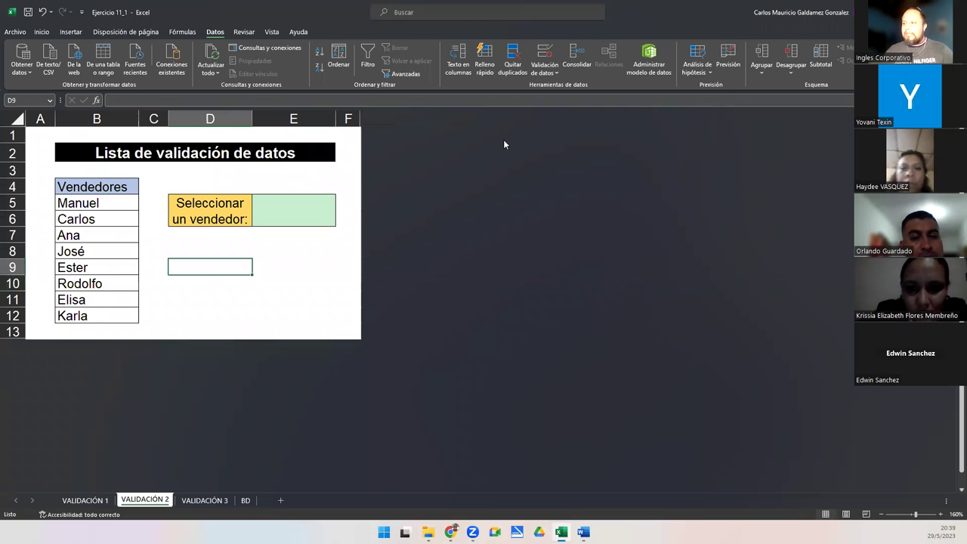
pyautogui.click(497, 263)
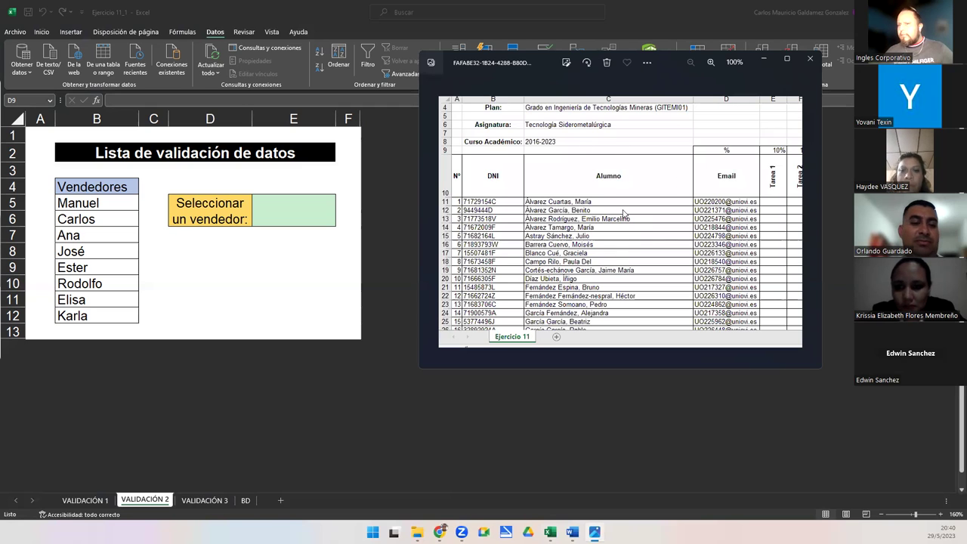
pyautogui.click(811, 60)
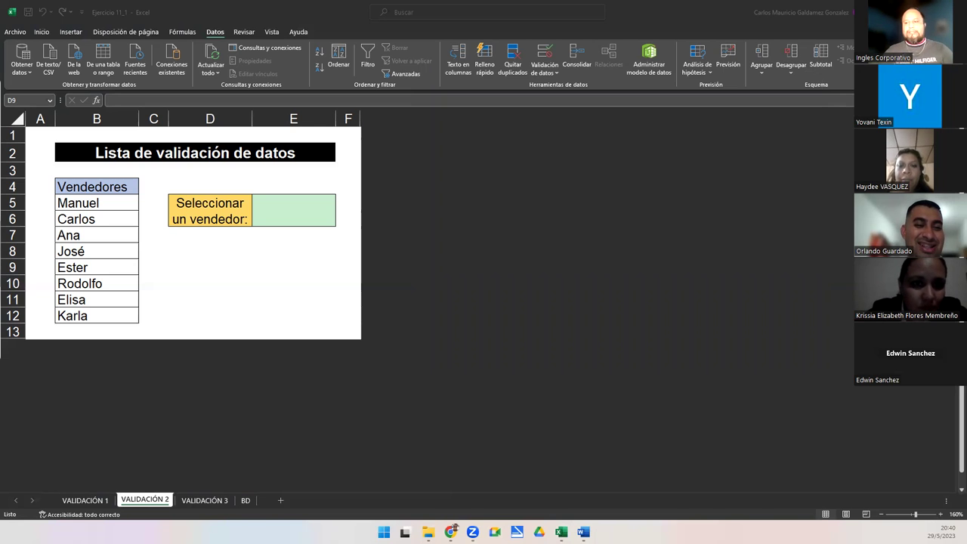
# - Delete the VALIDACIÓN 3 sheet from the workbook and return to the VALIDACIÓN 1 sheet
pyautogui.click(96, 502)
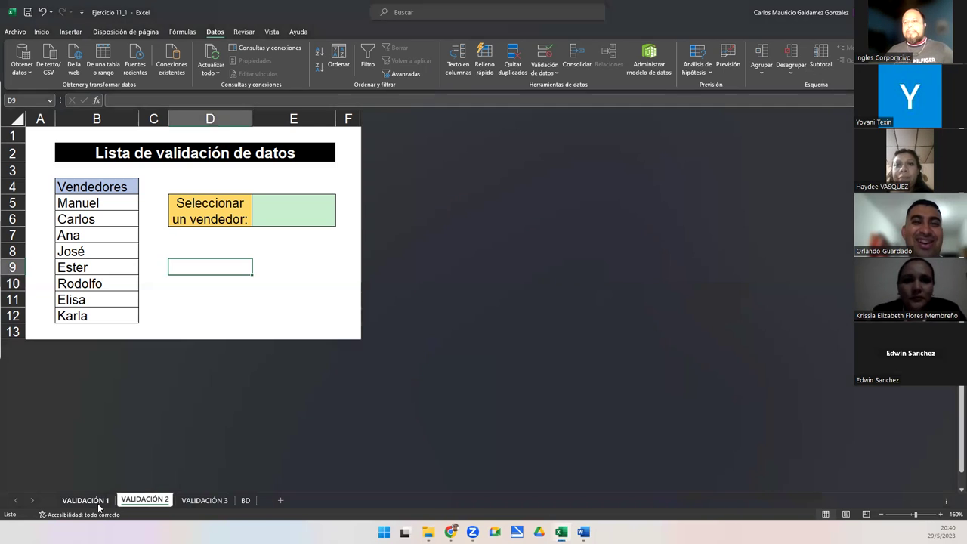
pyautogui.click(106, 504)
pyautogui.click(145, 501)
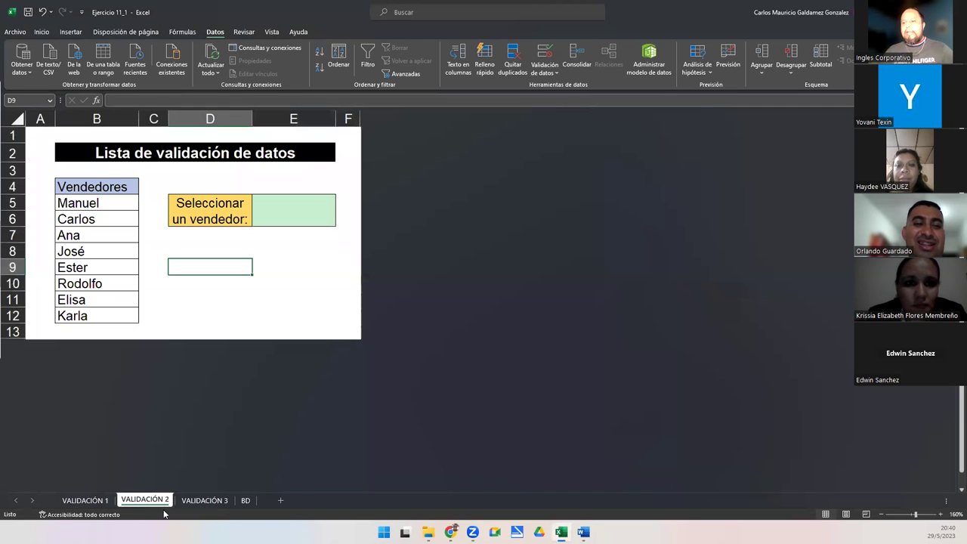
pyautogui.rightClick(201, 500)
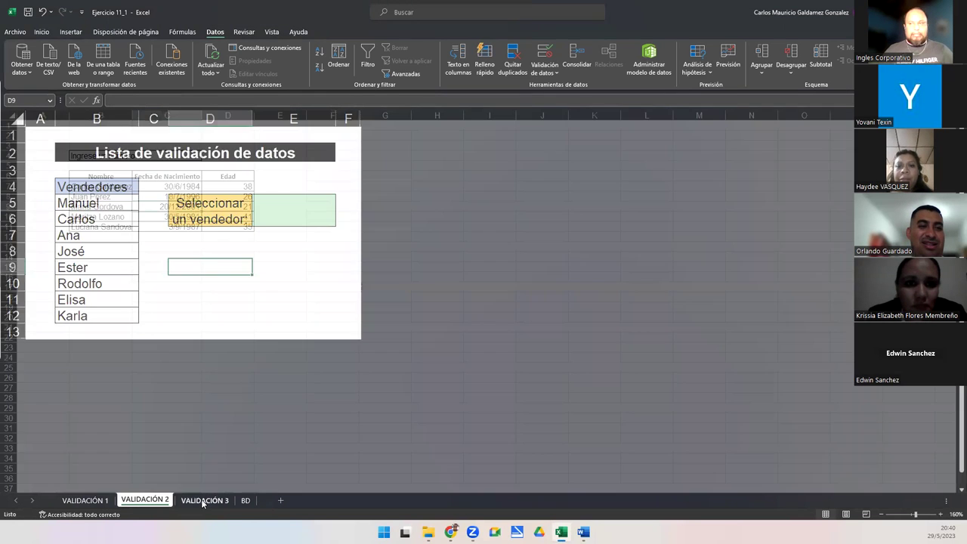
pyautogui.click(227, 376)
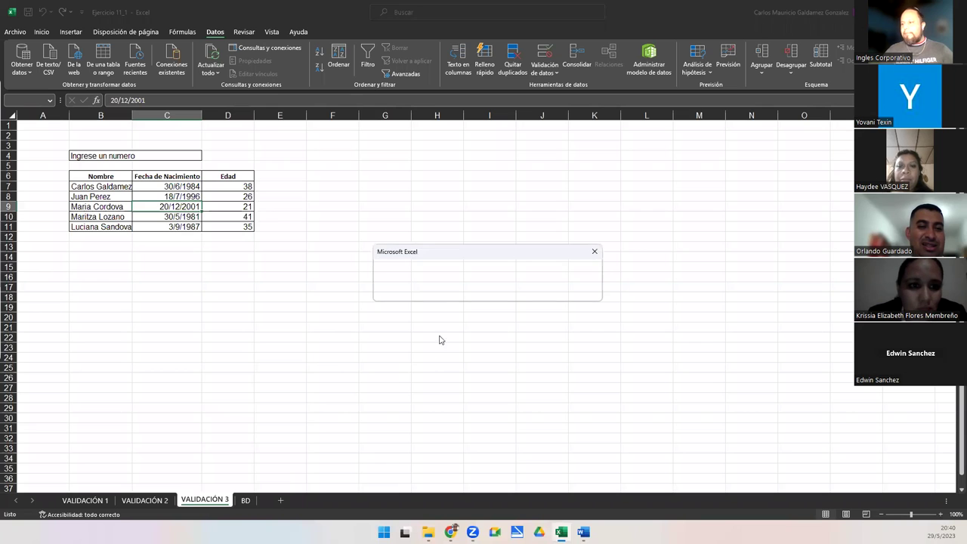
pyautogui.click(458, 294)
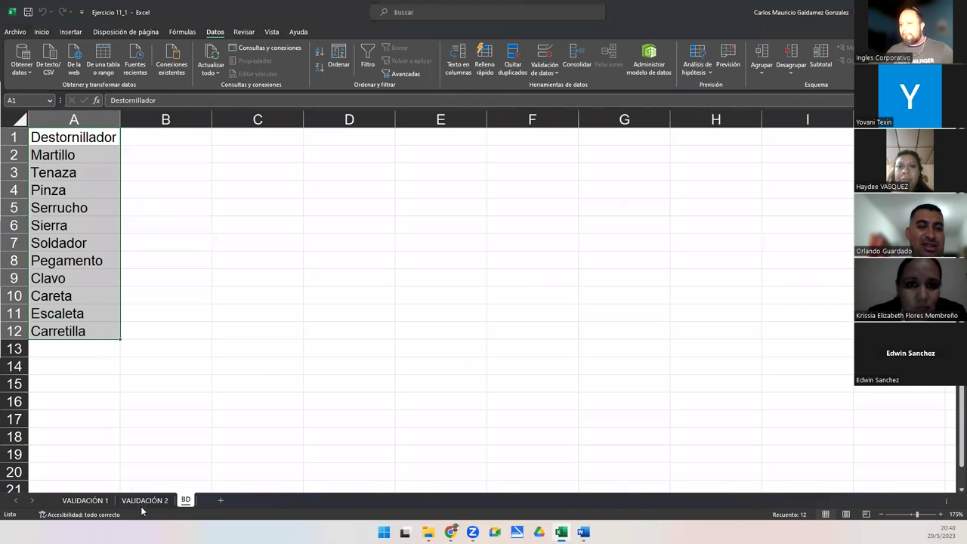
pyautogui.click(85, 500)
pyautogui.click(132, 502)
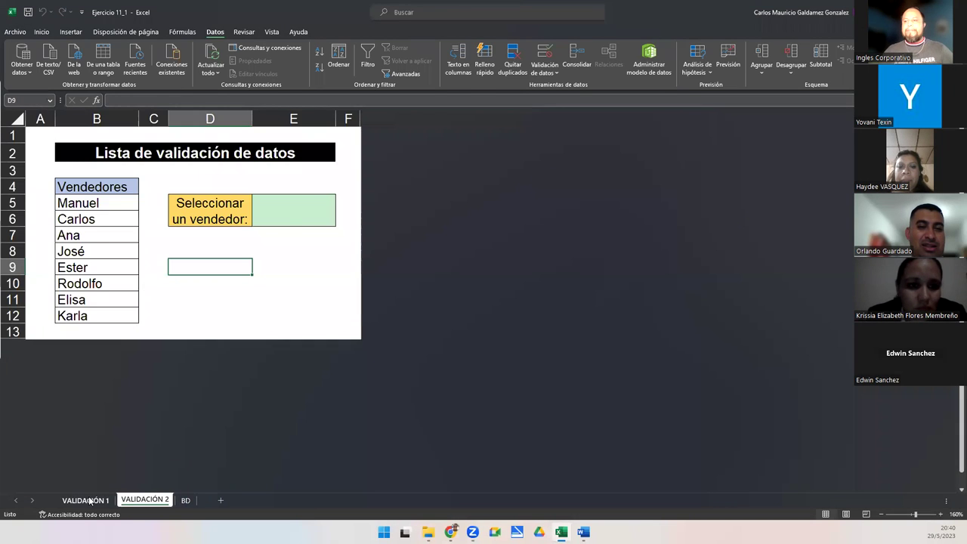
pyautogui.click(110, 499)
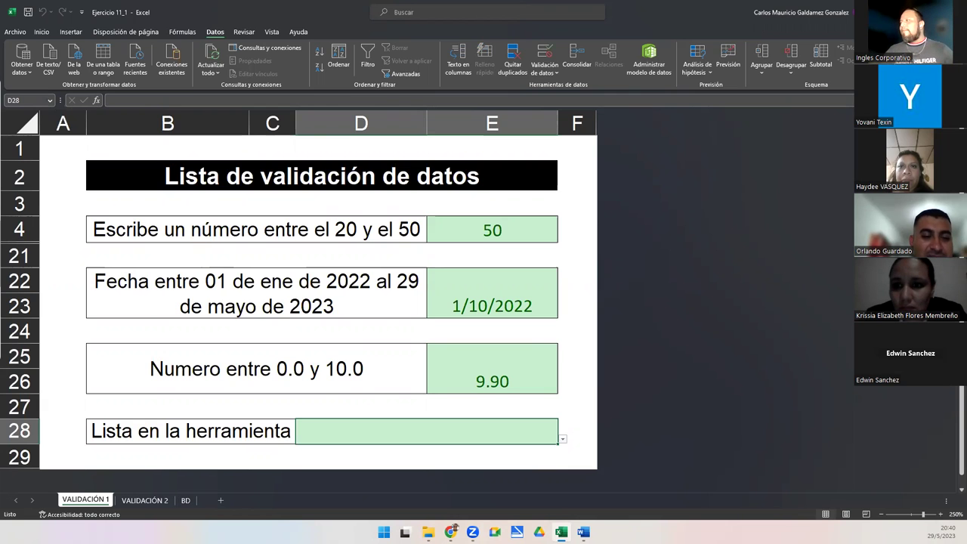
# - Switch to File Explorer and open the inner Ejercicios folder under Excel Intermedio G4I(2) > Ejercicios
pyautogui.hotkey('alt', 'Tab')
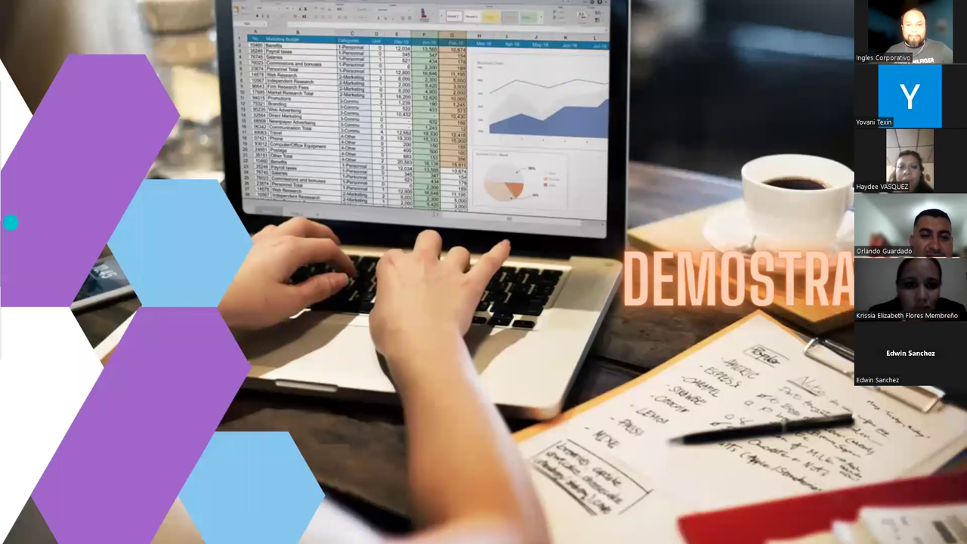
pyautogui.hotkey('alt', 'Tab')
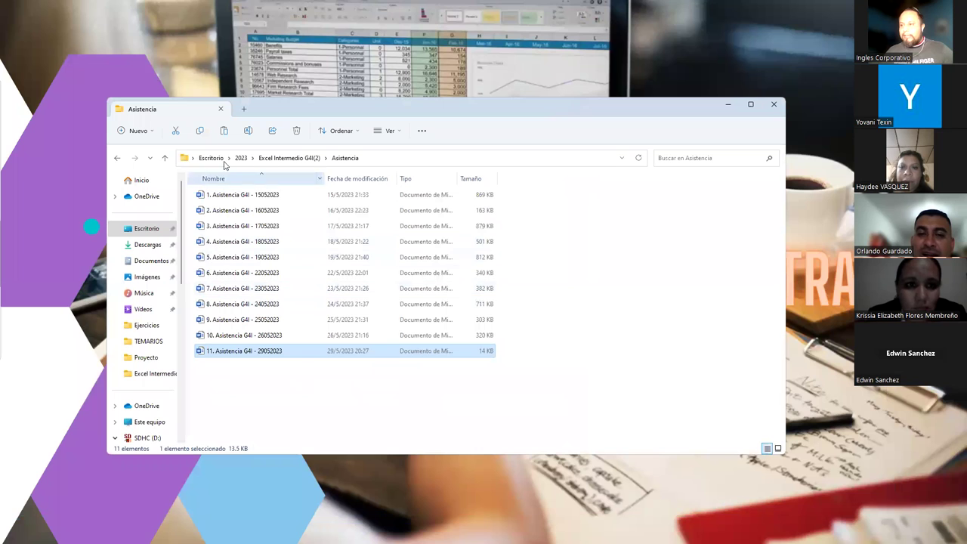
pyautogui.click(165, 158)
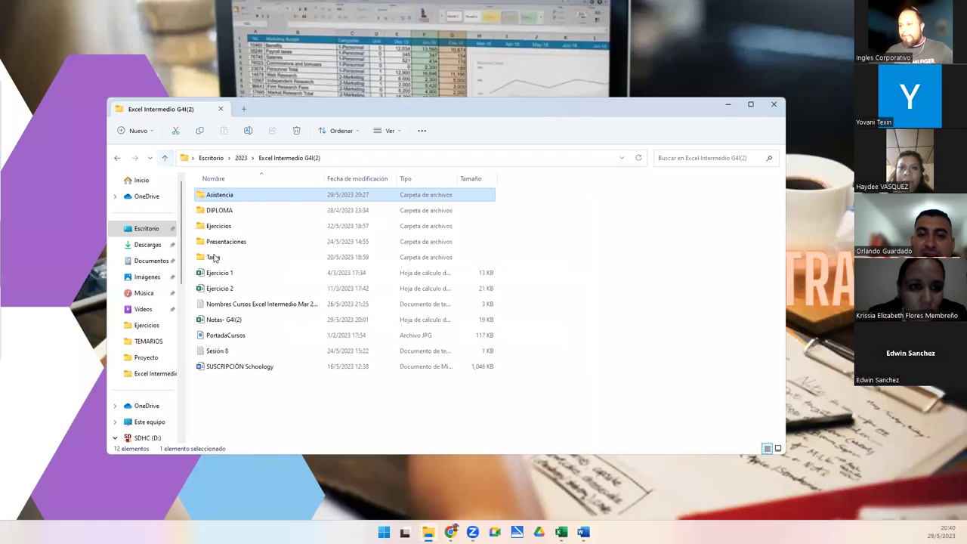
pyautogui.doubleClick(220, 226)
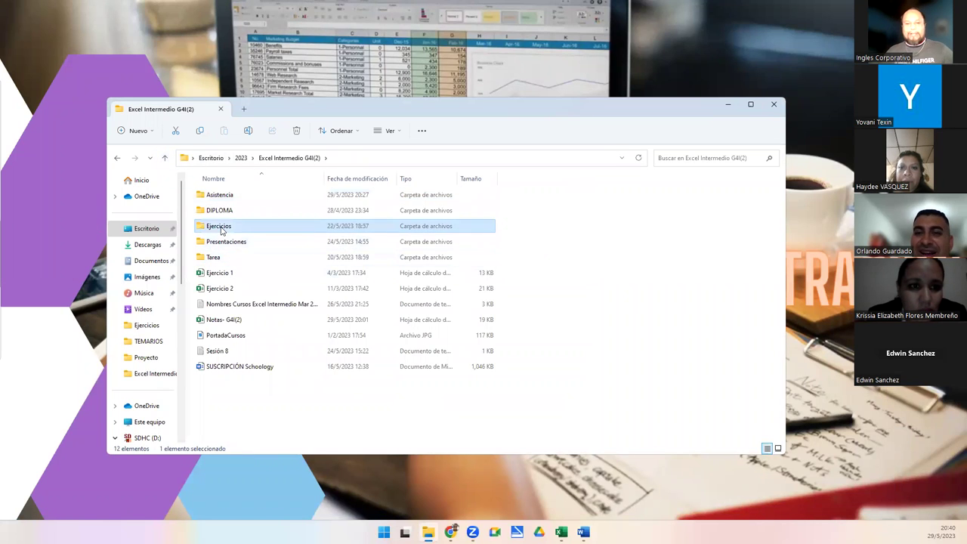
pyautogui.doubleClick(216, 195)
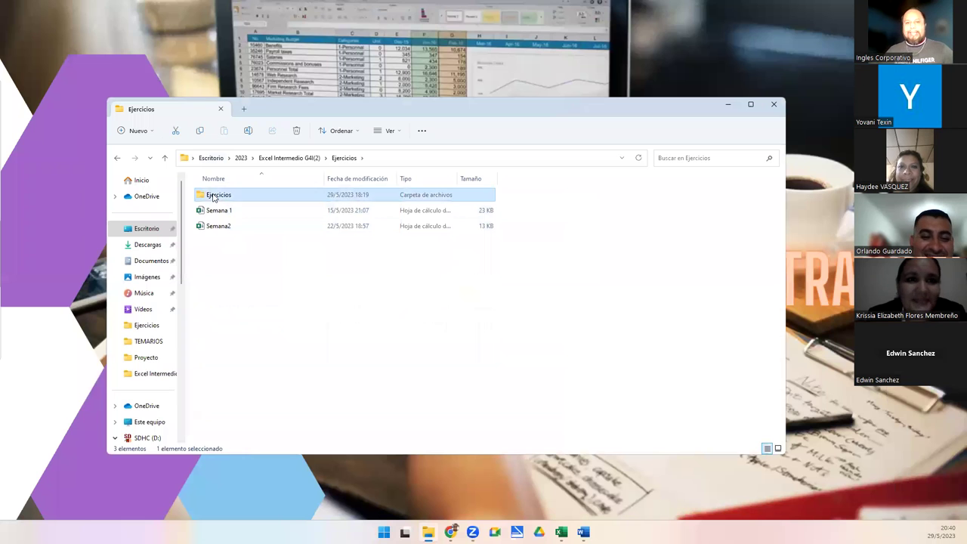
# - Find the required exercise workbook in the inner Ejercicios folder and open it
pyautogui.scroll(-5, 220, 259)
pyautogui.scroll(10, 227, 261)
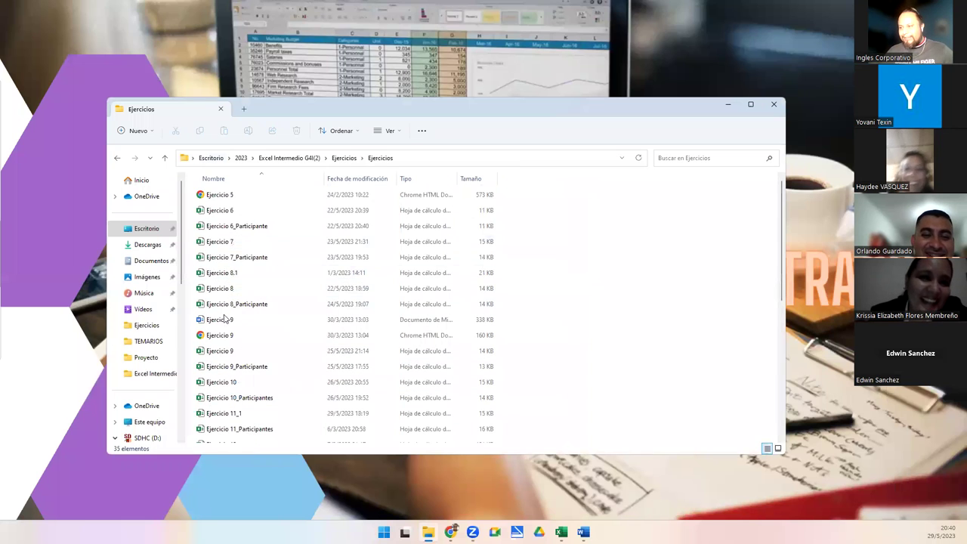
pyautogui.scroll(-6, 248, 384)
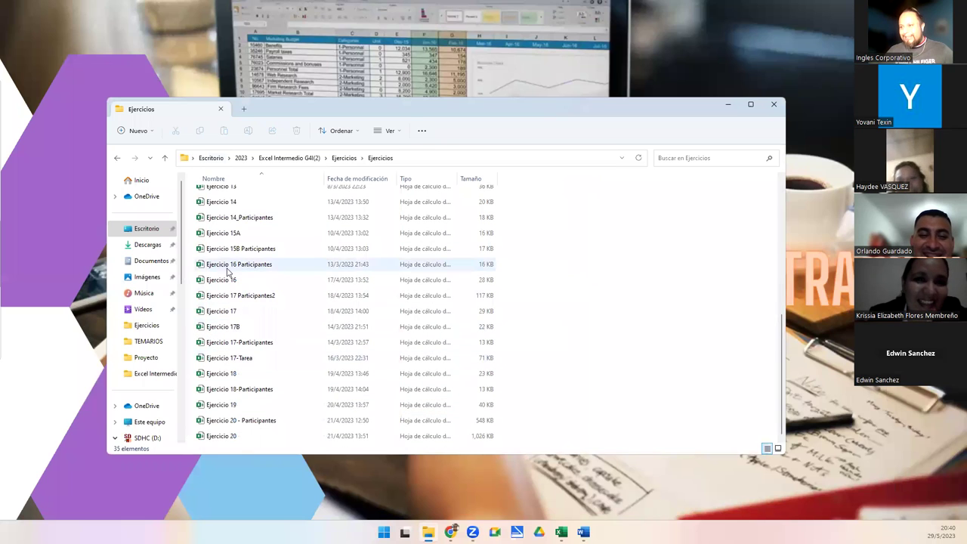
pyautogui.scroll(3, 229, 274)
pyautogui.doubleClick(226, 365)
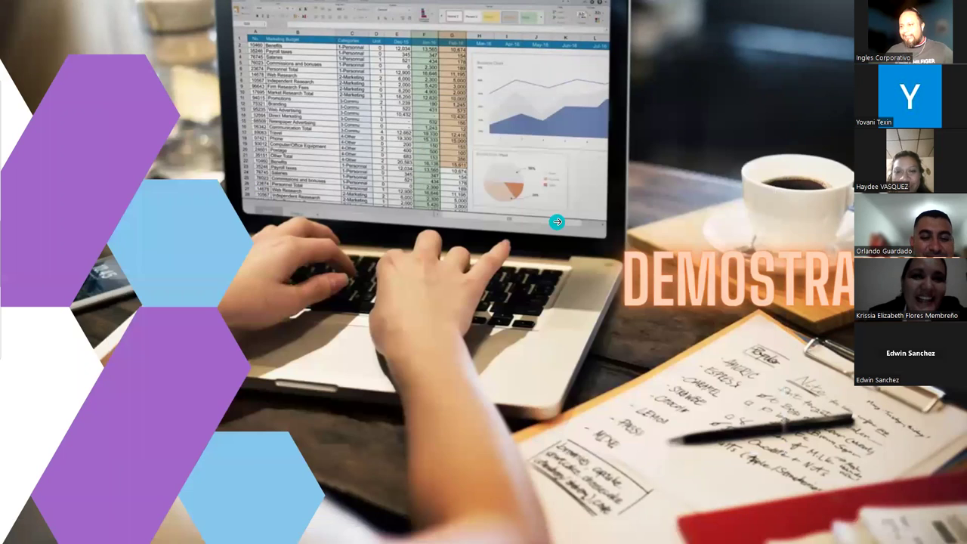
# - Switch from the slideshow to the Ejercicio 11_Participantes workbook
pyautogui.click(727, 104)
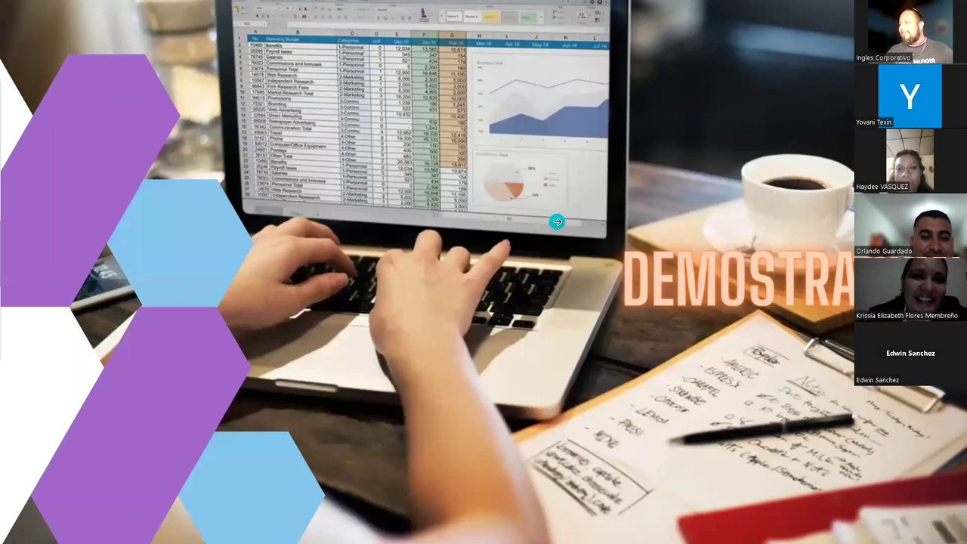
pyautogui.hotkey('alt', 'Tab')
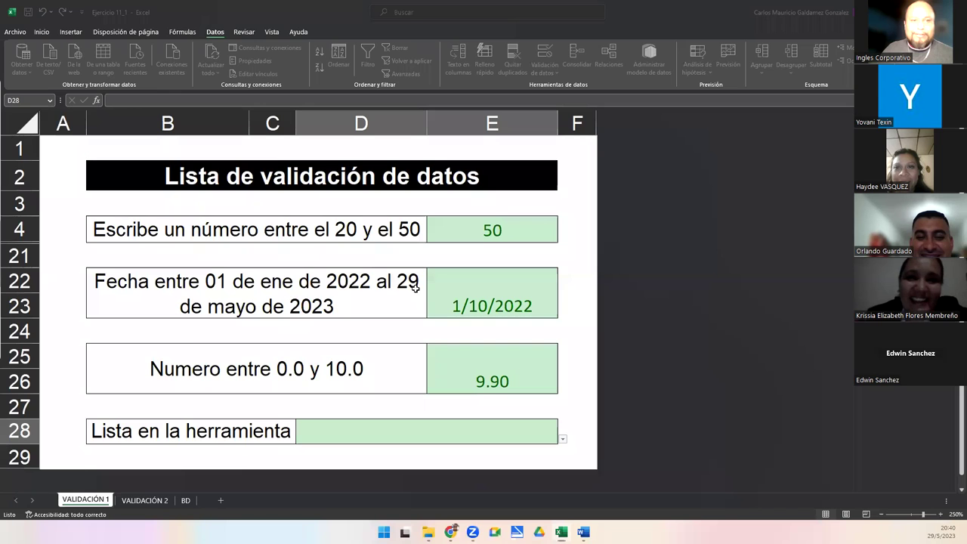
pyautogui.hotkey('alt', 'Tab')
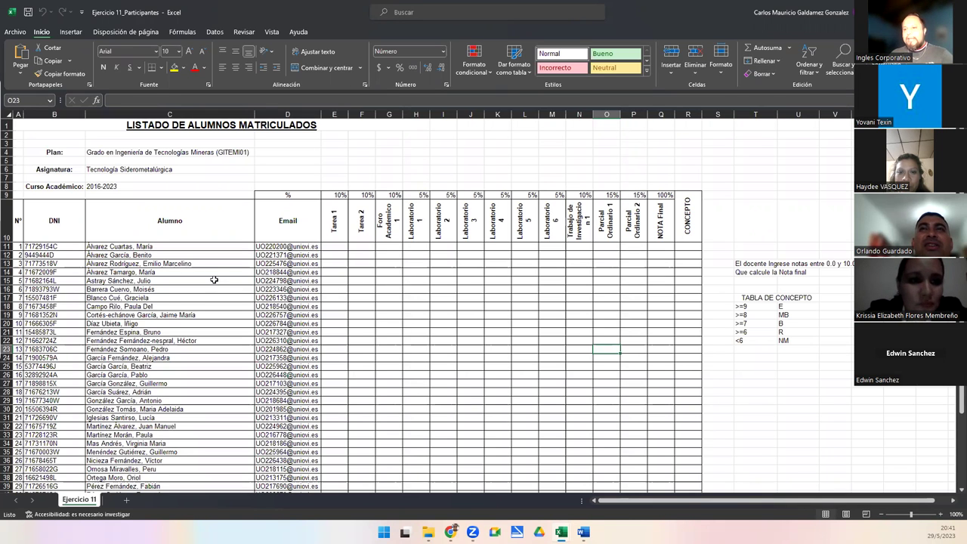
# - Examine the enrolled student list's plan, subject, academic year, first student and evaluation headings from Tarea 1 to Parcial Ordinario 2
pyautogui.scroll(-5, 214, 280)
pyautogui.scroll(5, 306, 291)
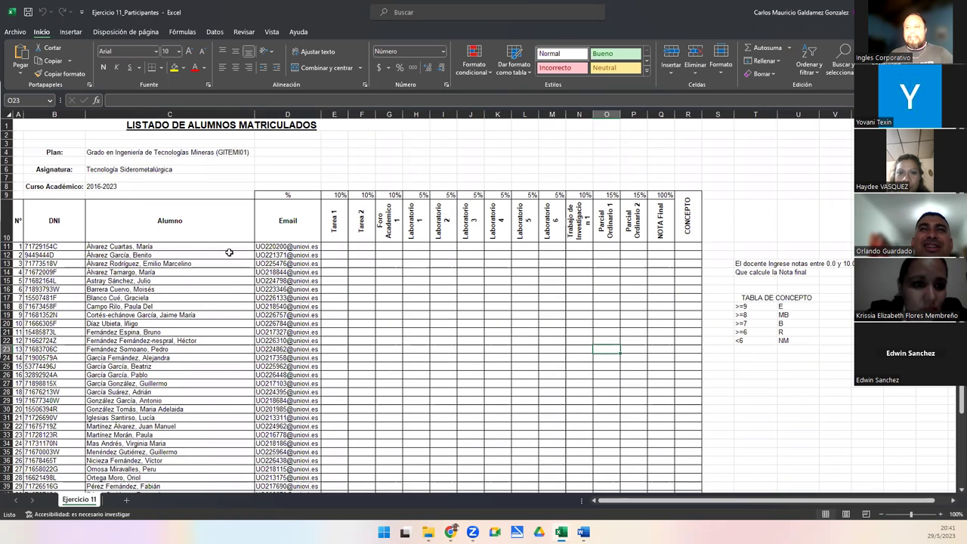
pyautogui.click(99, 153)
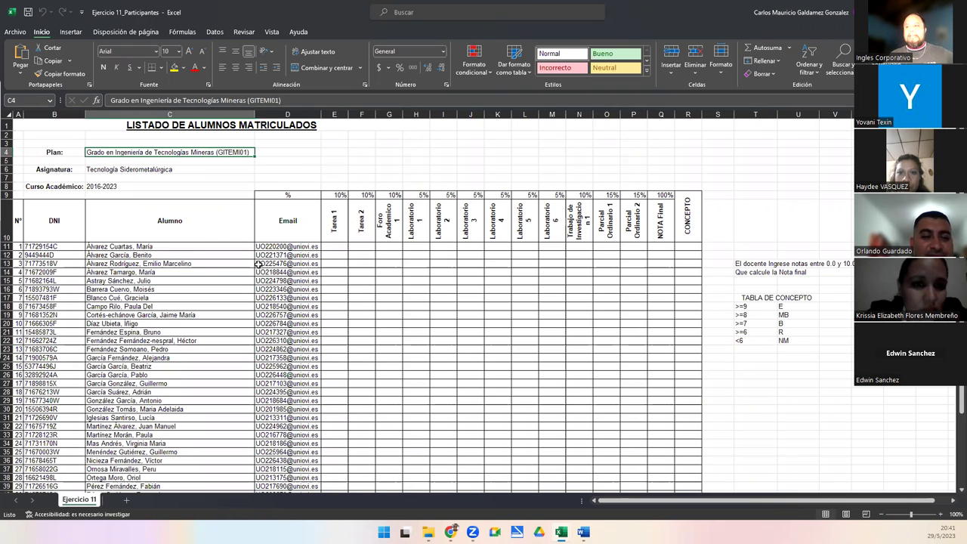
pyautogui.click(92, 169)
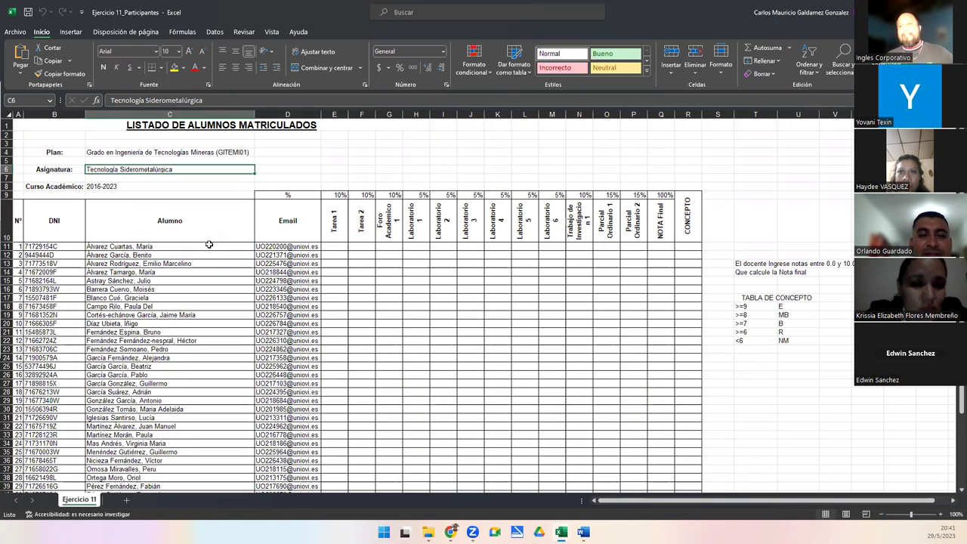
pyautogui.click(149, 191)
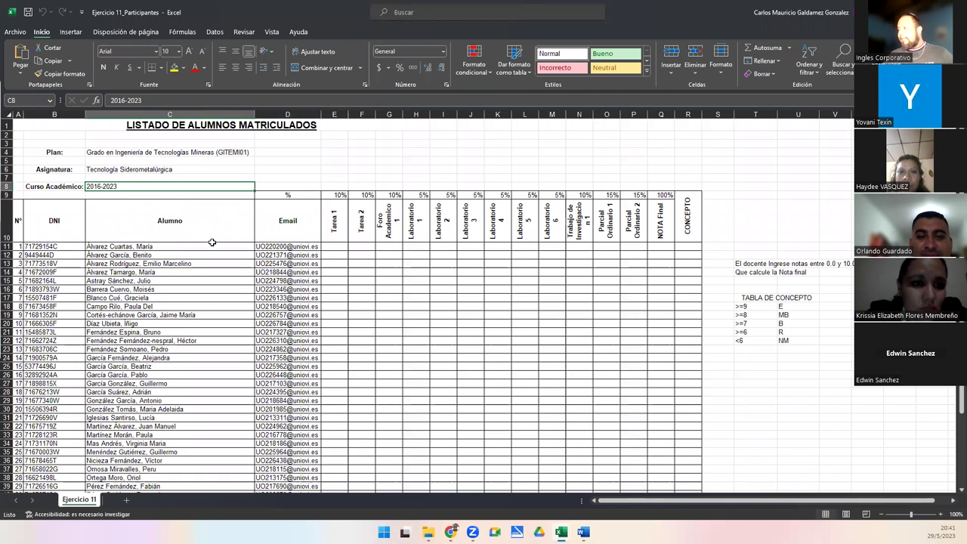
pyautogui.click(191, 244)
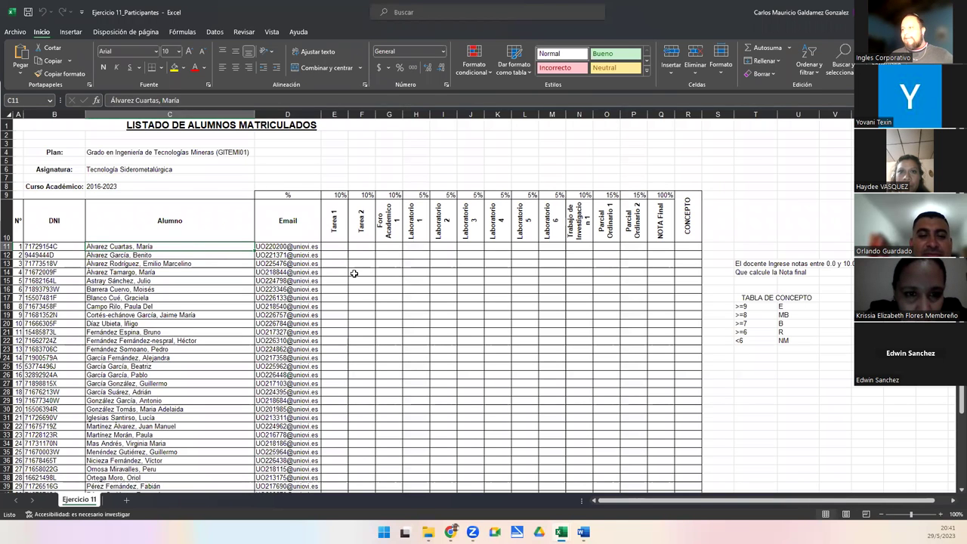
pyautogui.moveTo(330, 197); pyautogui.dragTo(366, 230)
pyautogui.click(389, 230)
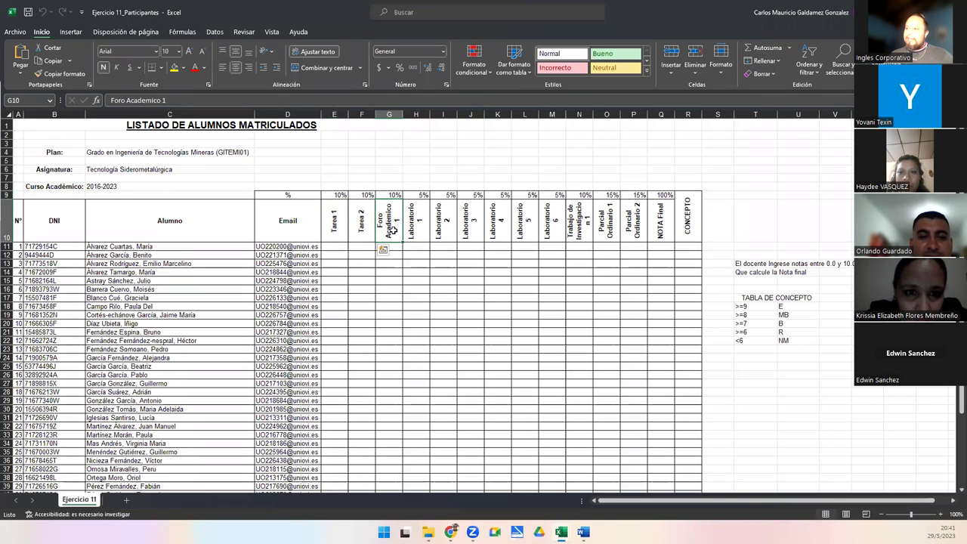
pyautogui.moveTo(418, 229); pyautogui.dragTo(553, 235)
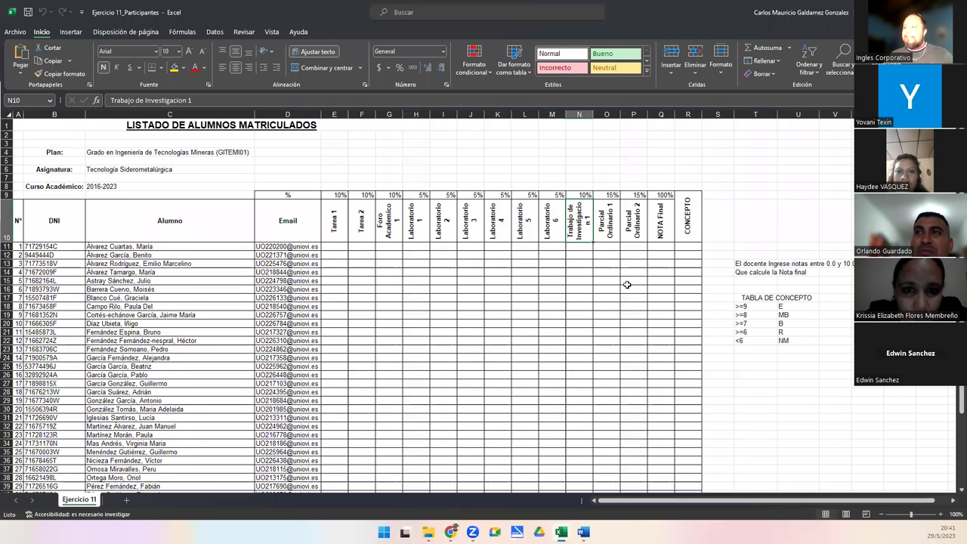
pyautogui.moveTo(609, 226); pyautogui.dragTo(633, 227)
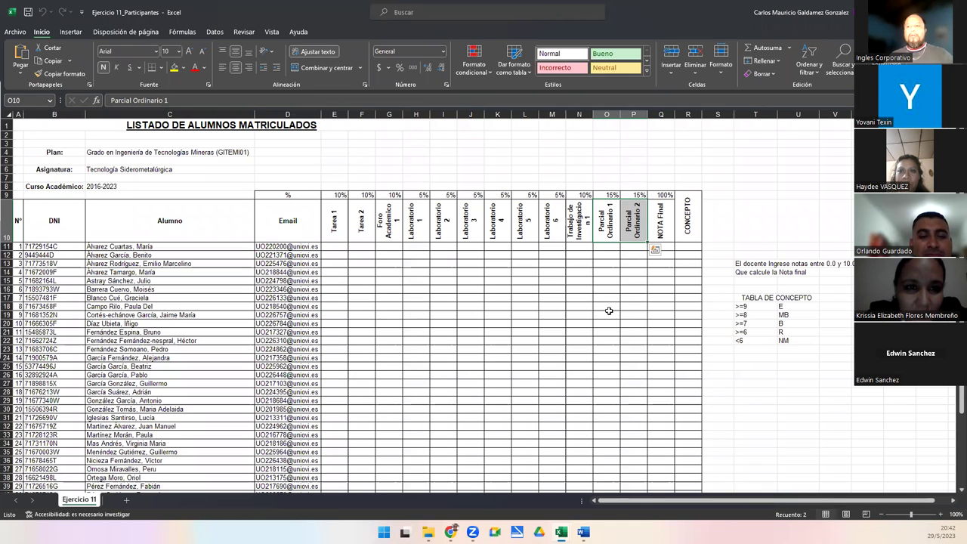
# - Enter the first student's grades in row 11: 9 for Tarea 1, 8 for Tarea 2 and 7 for Foro Academico 1
pyautogui.click(331, 248)
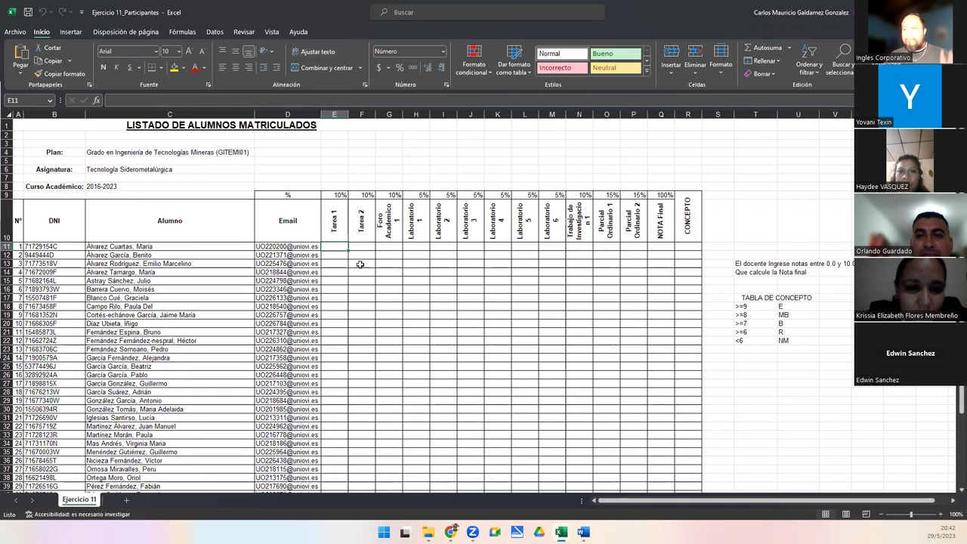
pyautogui.write('9')
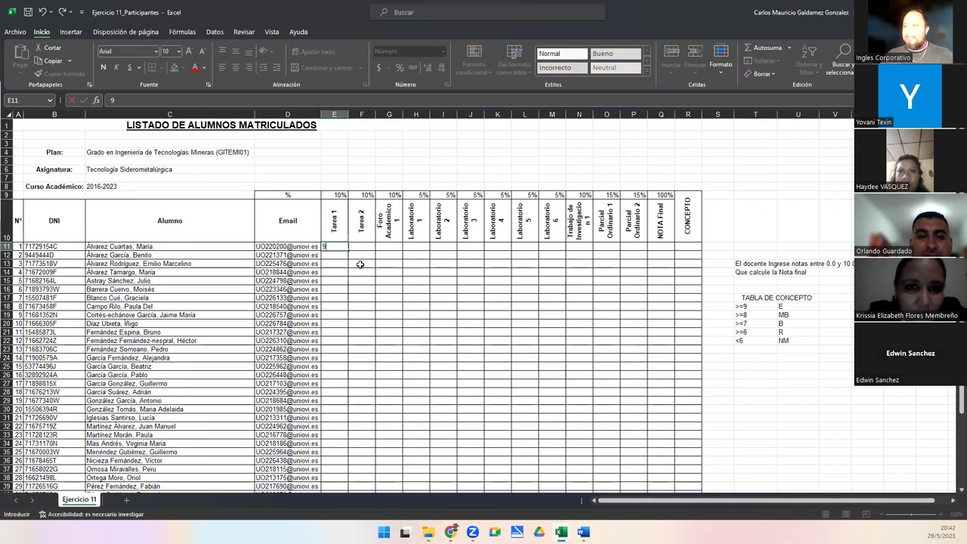
pyautogui.press('Tab')
pyautogui.write('8')
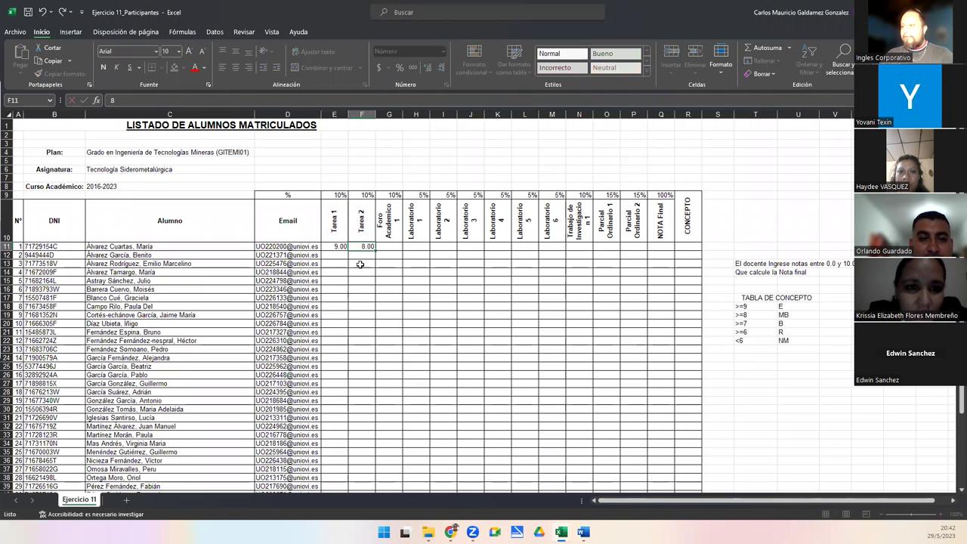
pyautogui.press('Tab')
pyautogui.write('7')
pyautogui.press('Tab')
# - Enter the first student's grades for Laboratorio 1 to 6 as 8, 7, 9, 10, 10 and 10
pyautogui.write('8')
pyautogui.press('Tab')
pyautogui.write('7')
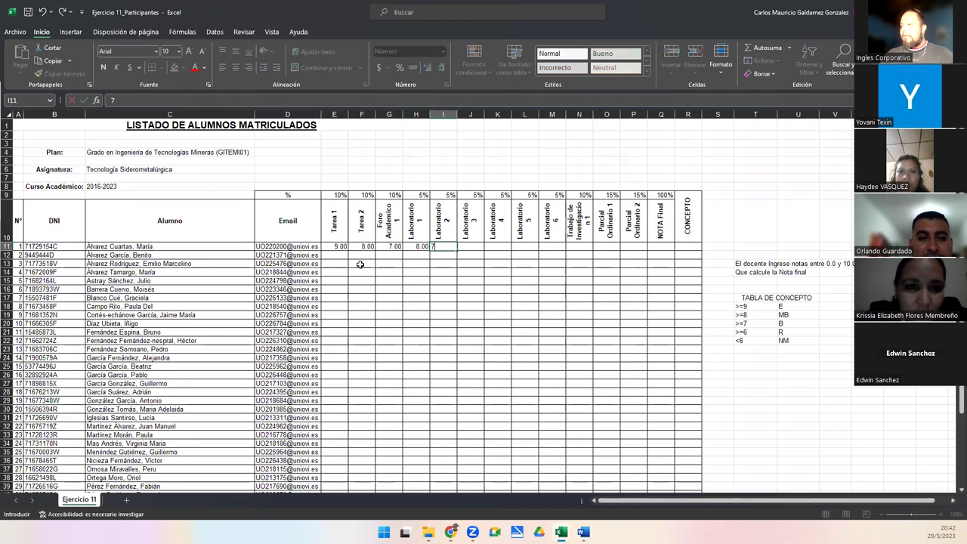
pyautogui.press('Tab')
pyautogui.write('9')
pyautogui.press('Tab')
pyautogui.write('10')
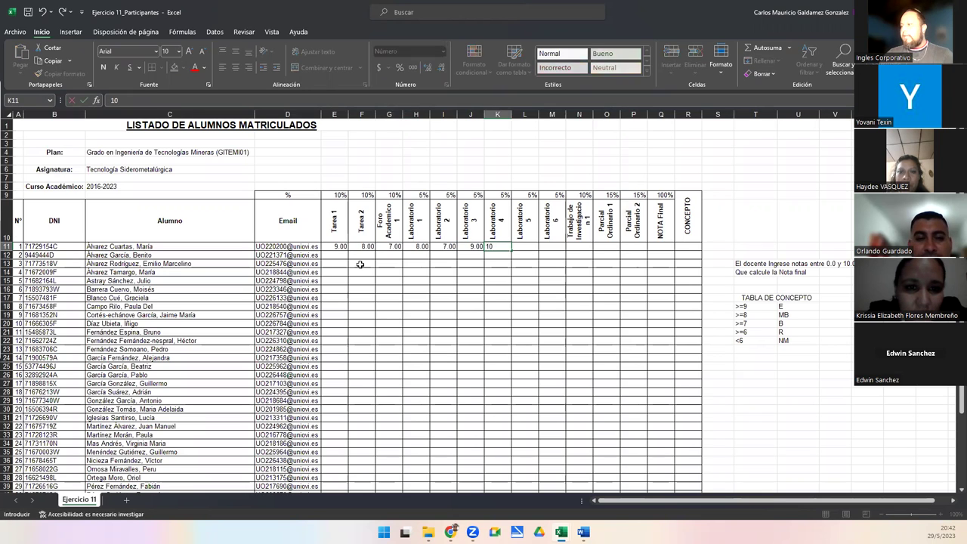
pyautogui.press('Tab')
pyautogui.write('10')
pyautogui.press('Tab')
pyautogui.write('10')
pyautogui.press('Tab')
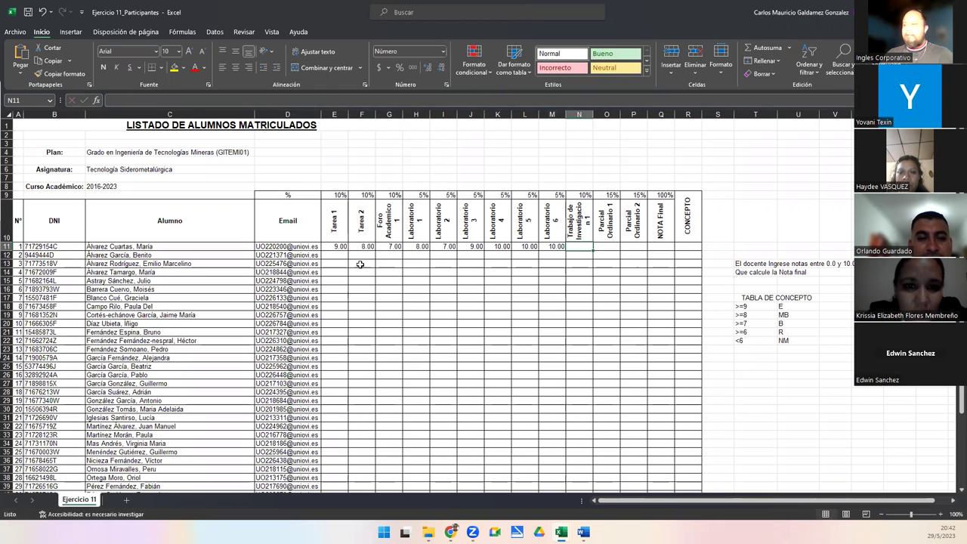
# - Enter the first student's grades: 9.5 for Trabajo de Investigacion 1, 8.8 for Parcial Ordinario 1 and 9.5 for Parcial Ordinario 2
pyautogui.write('9.5')
pyautogui.press('Tab')
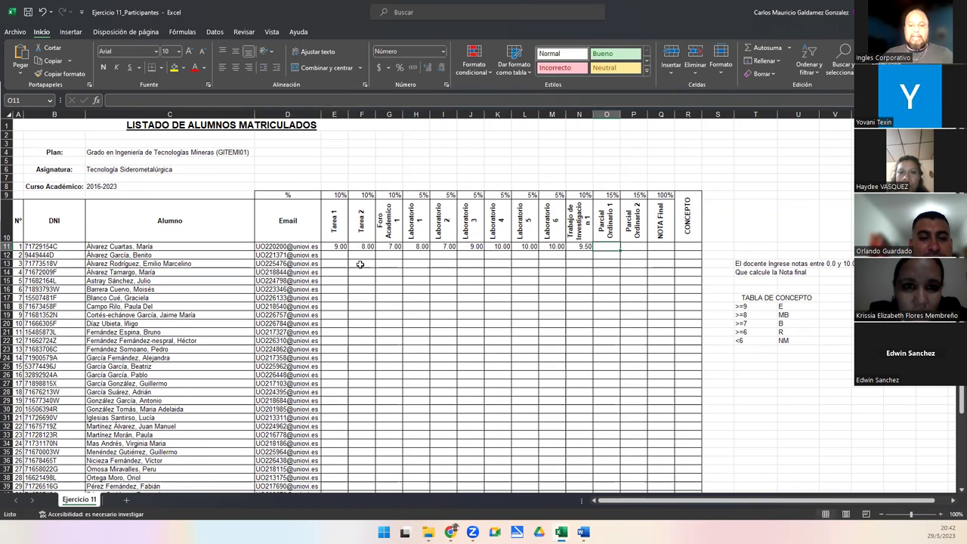
pyautogui.write('8.8')
pyautogui.press('Tab')
pyautogui.write('9')
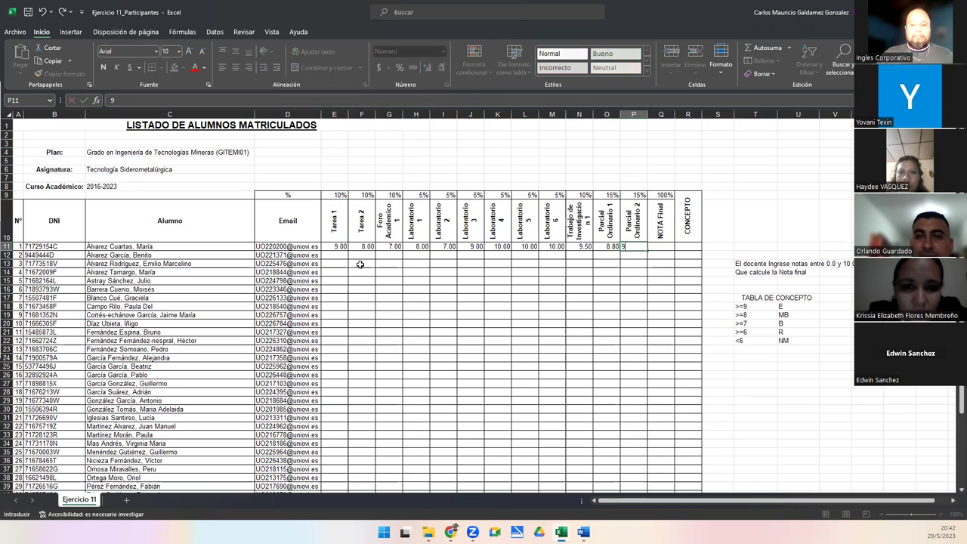
pyautogui.press('Tab')
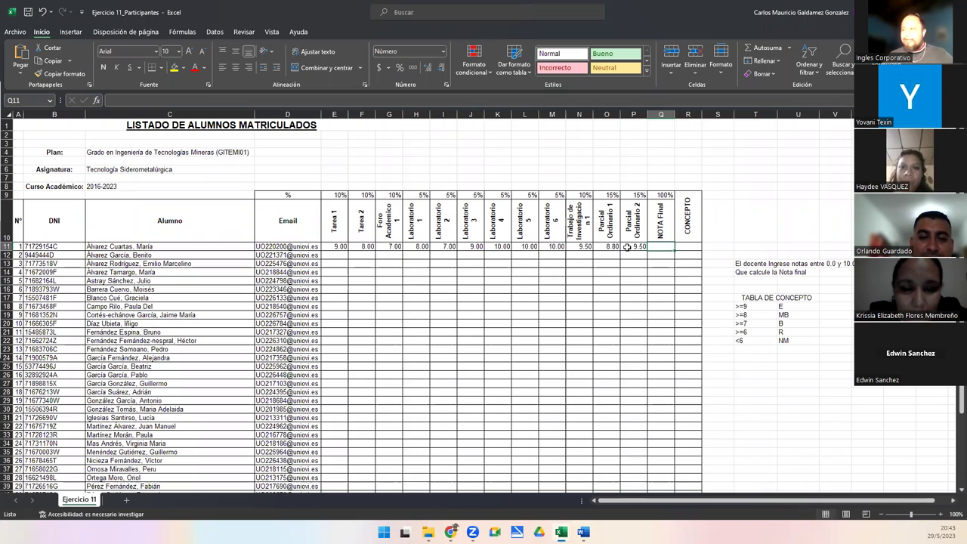
# - Examine how the first student's grades pair with the row 9 percentages for Tarea 1, Tarea 2 and Parcial Ordinario 2 to feed NOTA Final
pyautogui.click(327, 248)
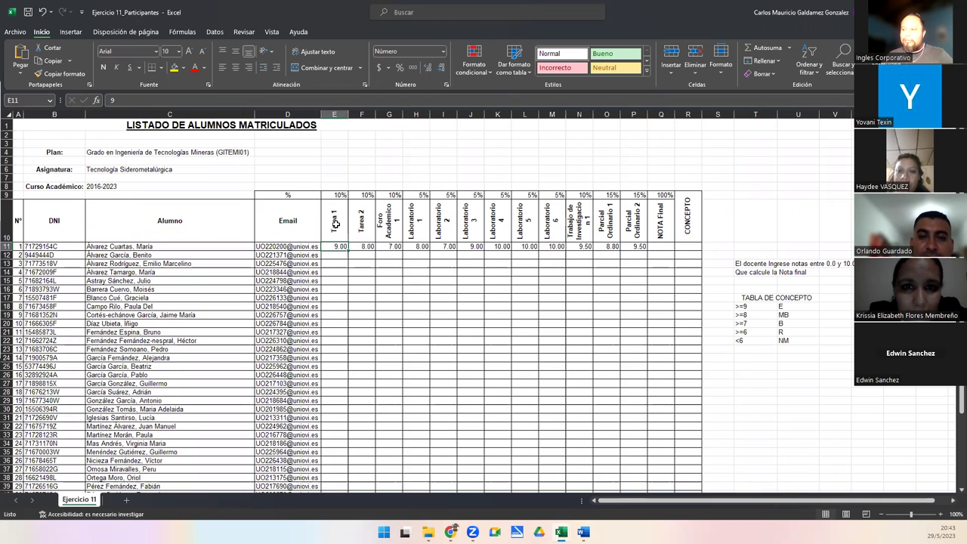
pyautogui.keyDown('ctrl'); pyautogui.click(340, 197); pyautogui.keyUp('ctrl')
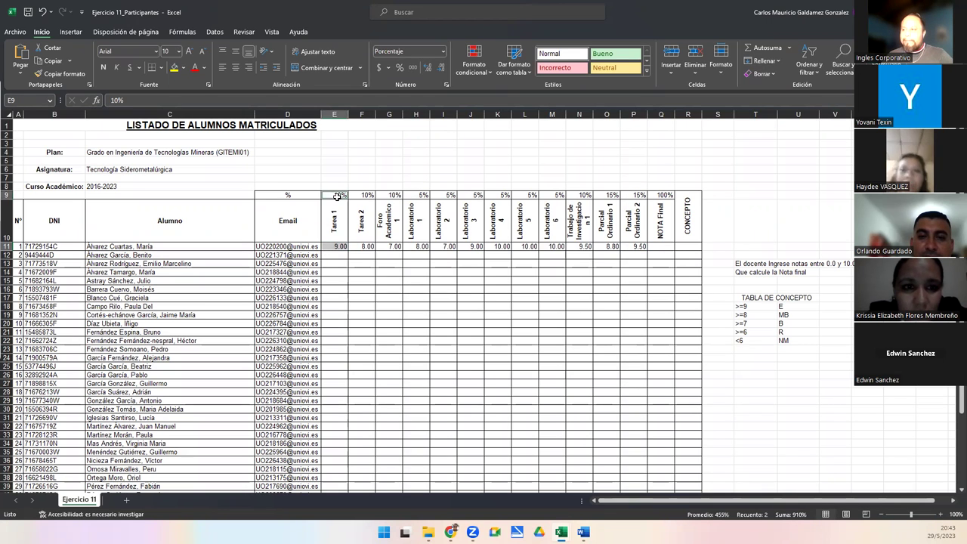
pyautogui.keyDown('ctrl'); pyautogui.click(368, 247); pyautogui.keyUp('ctrl')
pyautogui.keyDown('ctrl'); pyautogui.click(365, 197); pyautogui.keyUp('ctrl')
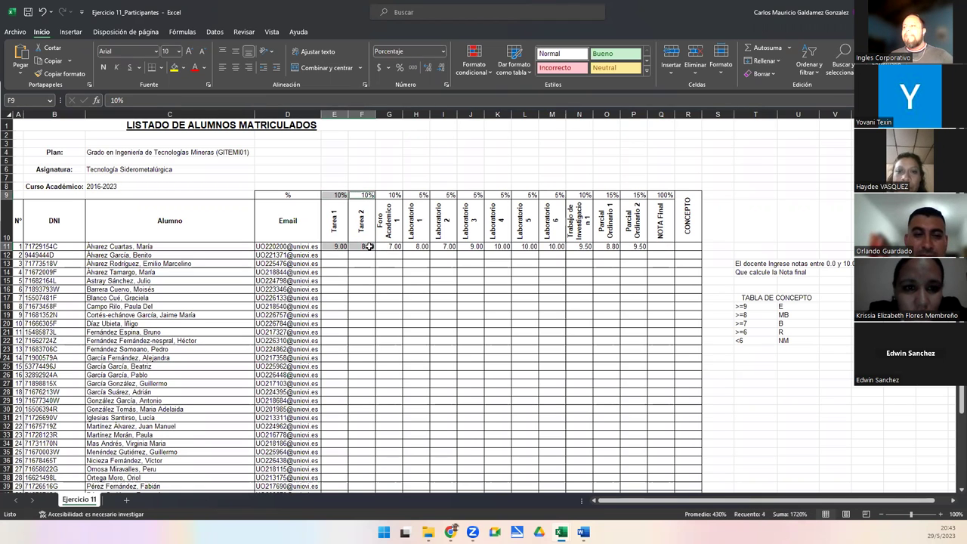
pyautogui.click(339, 247)
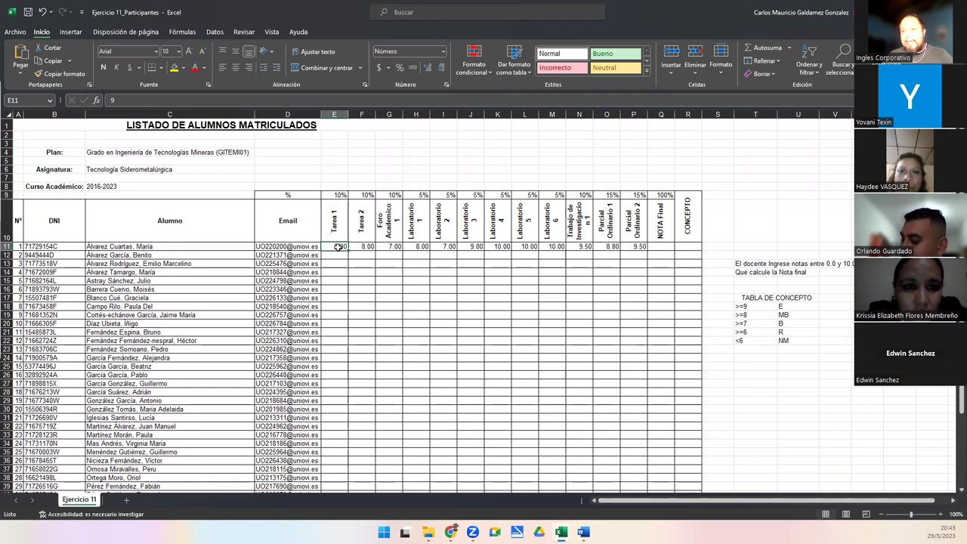
pyautogui.keyDown('ctrl'); pyautogui.click(340, 195); pyautogui.keyUp('ctrl')
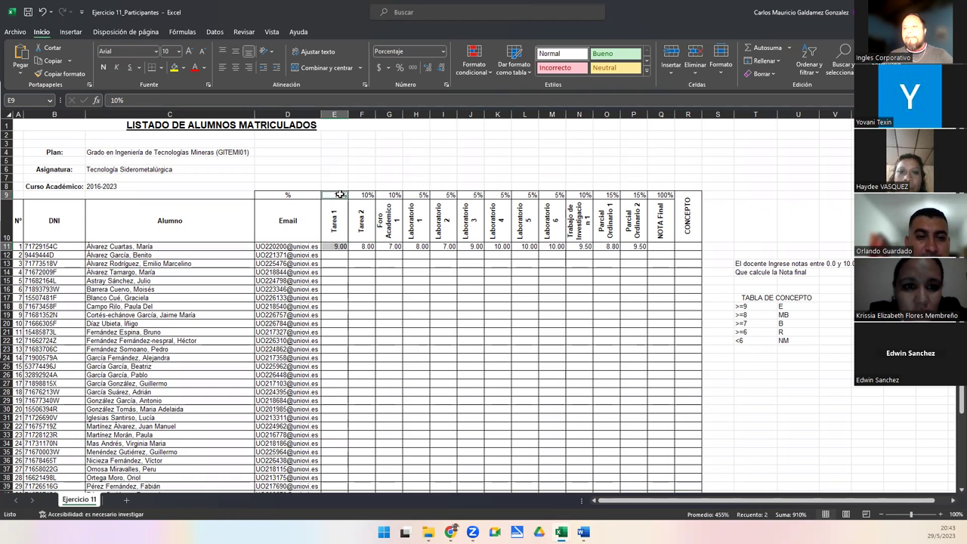
pyautogui.keyDown('ctrl'); pyautogui.click(367, 247); pyautogui.keyUp('ctrl')
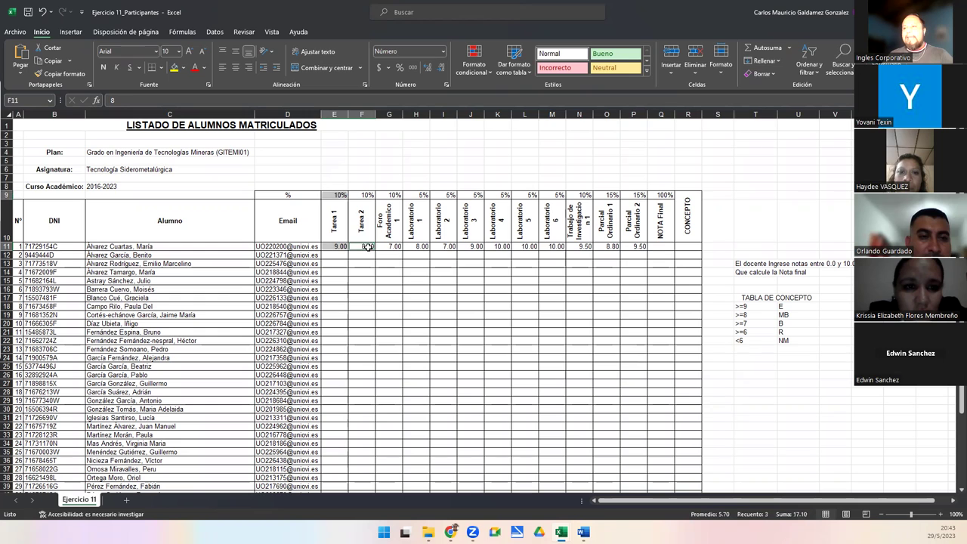
pyautogui.keyDown('ctrl'); pyautogui.click(359, 197); pyautogui.keyUp('ctrl')
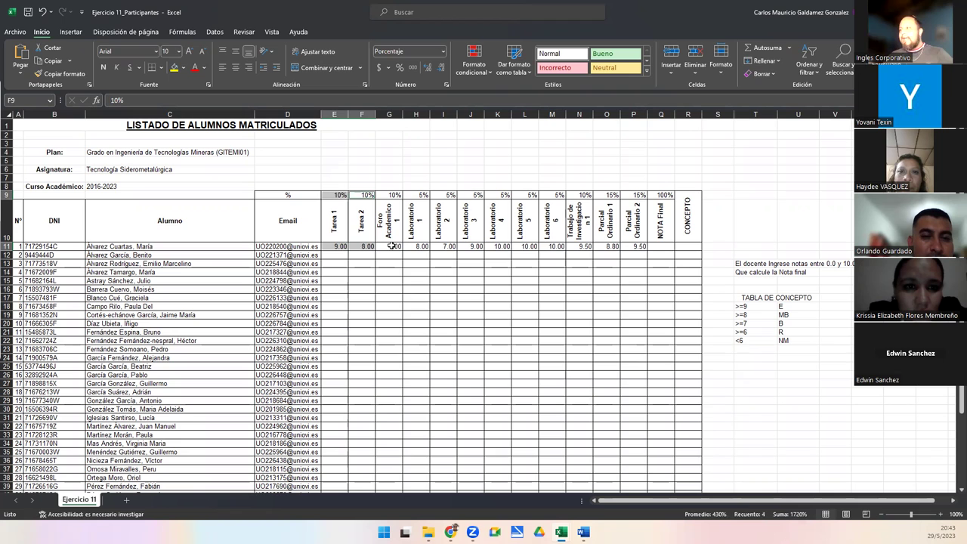
pyautogui.click(632, 247)
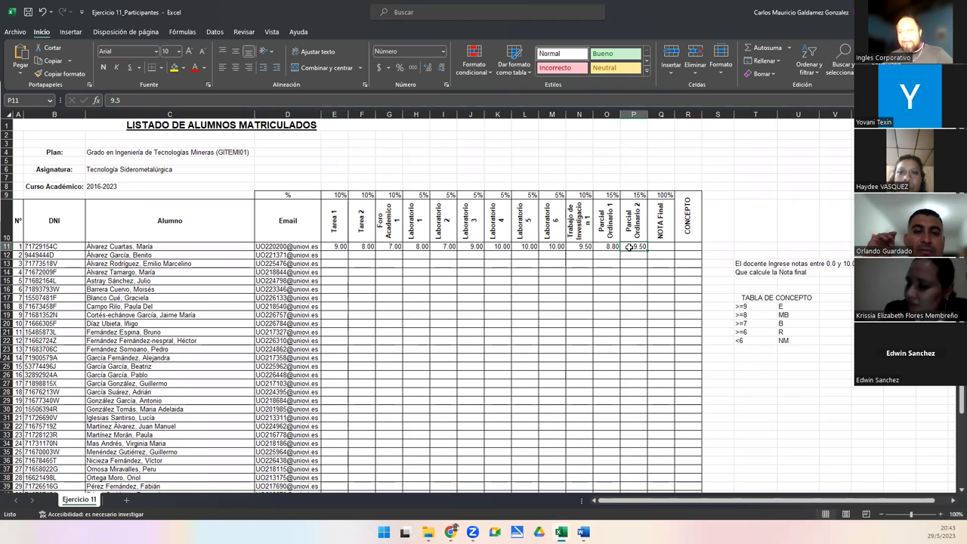
pyautogui.keyDown('ctrl'); pyautogui.click(629, 196); pyautogui.keyUp('ctrl')
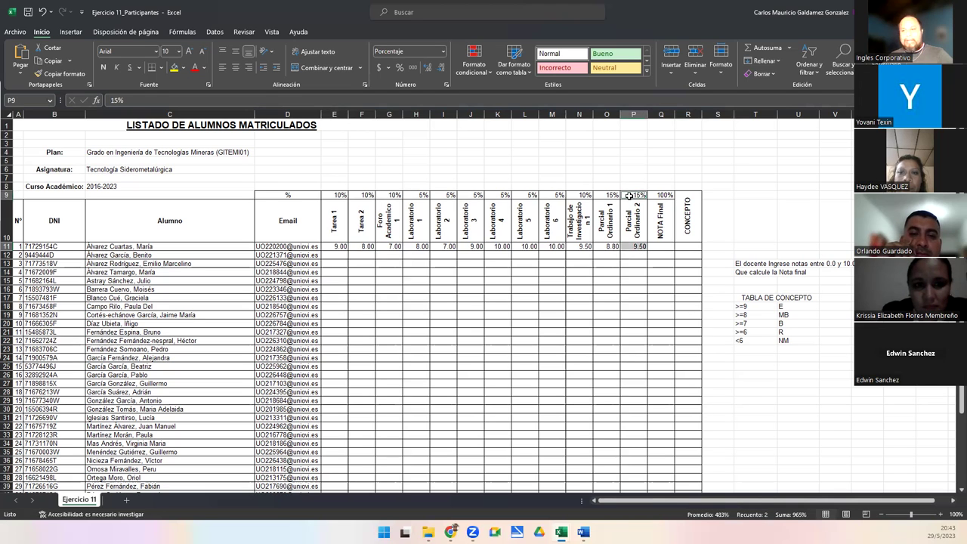
pyautogui.click(653, 245)
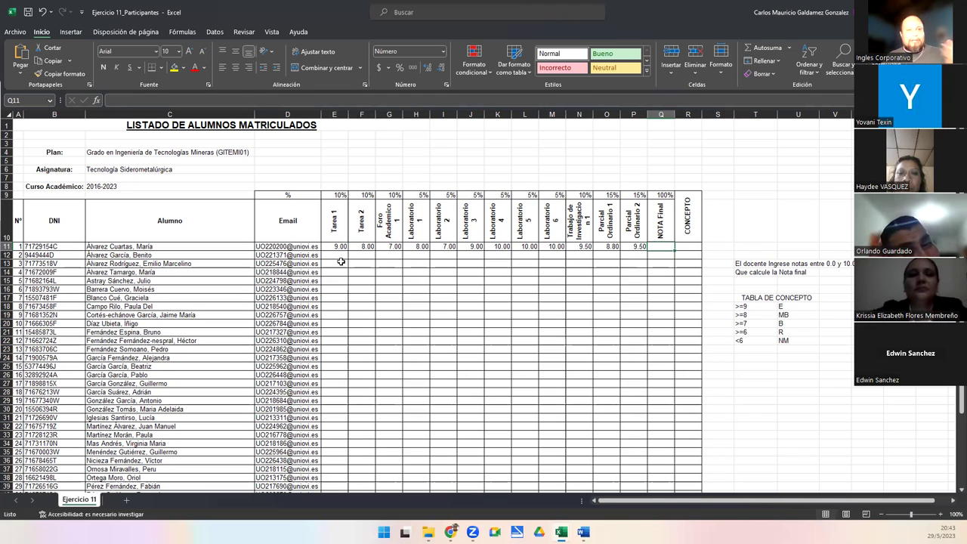
# - Examine the full grade range E11:P51 and the instruction in T13 about the grades the teacher may enter
pyautogui.moveTo(337, 248); pyautogui.dragTo(643, 272)
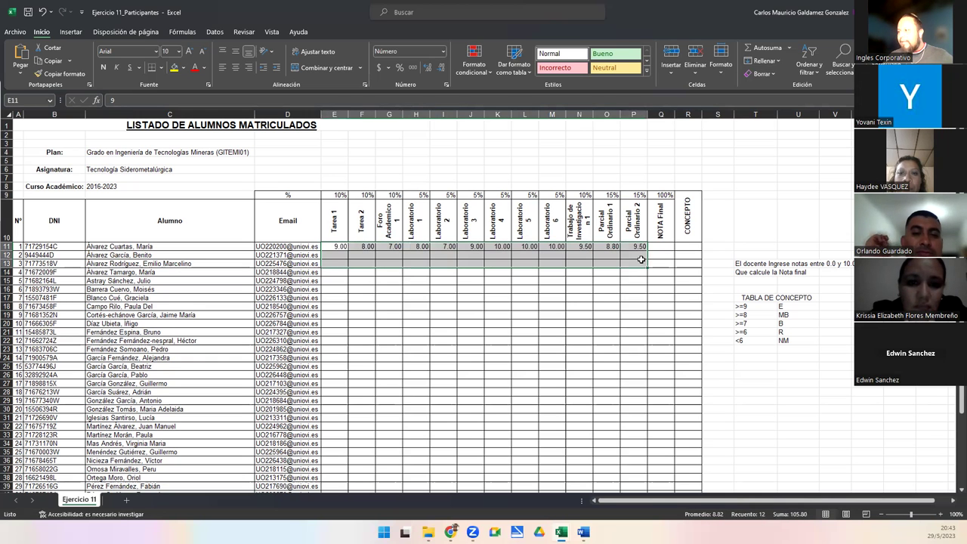
pyautogui.scroll(-4, 636, 342)
pyautogui.scroll(-2, 636, 342)
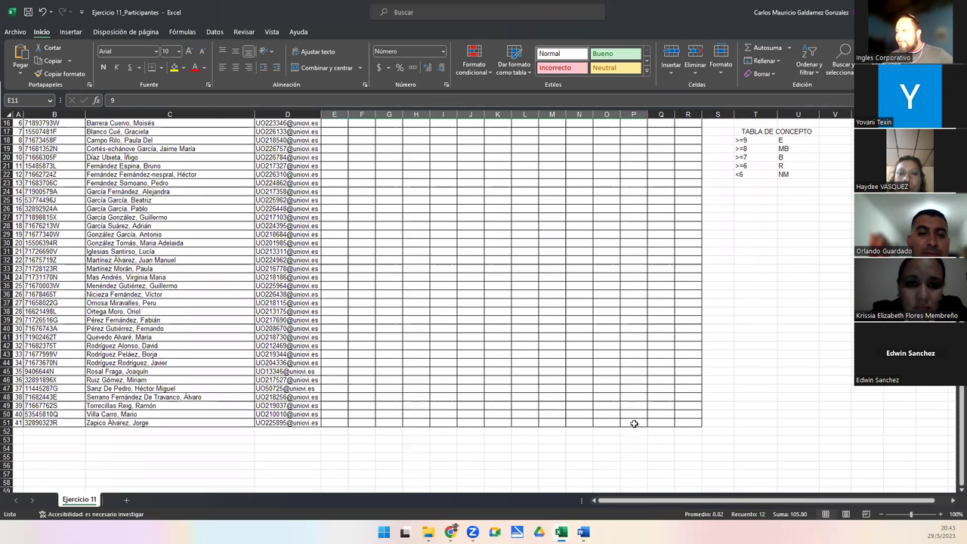
pyautogui.keyDown('shift'); pyautogui.click(634, 412); pyautogui.keyUp('shift')
pyautogui.scroll(5, 635, 411)
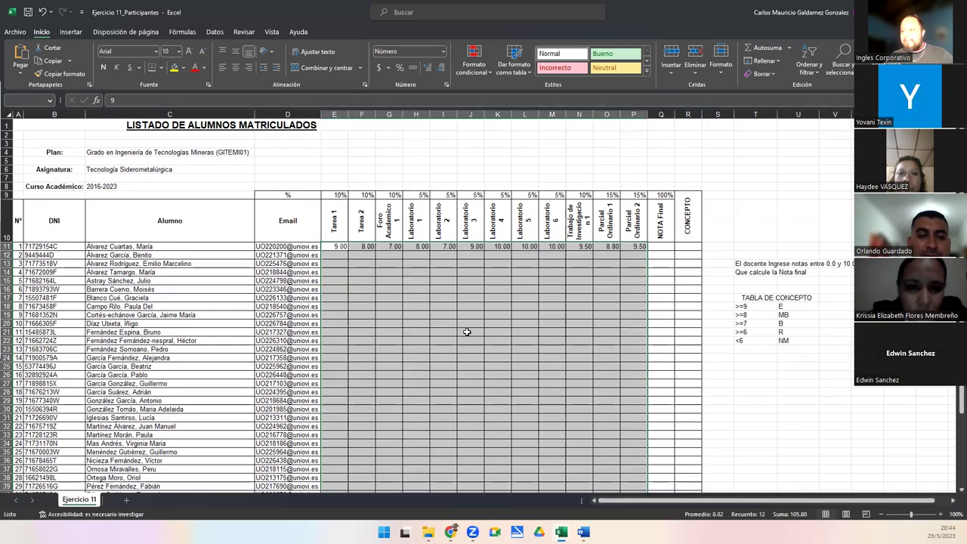
pyautogui.scroll(-5, 466, 330)
pyautogui.scroll(3, 351, 302)
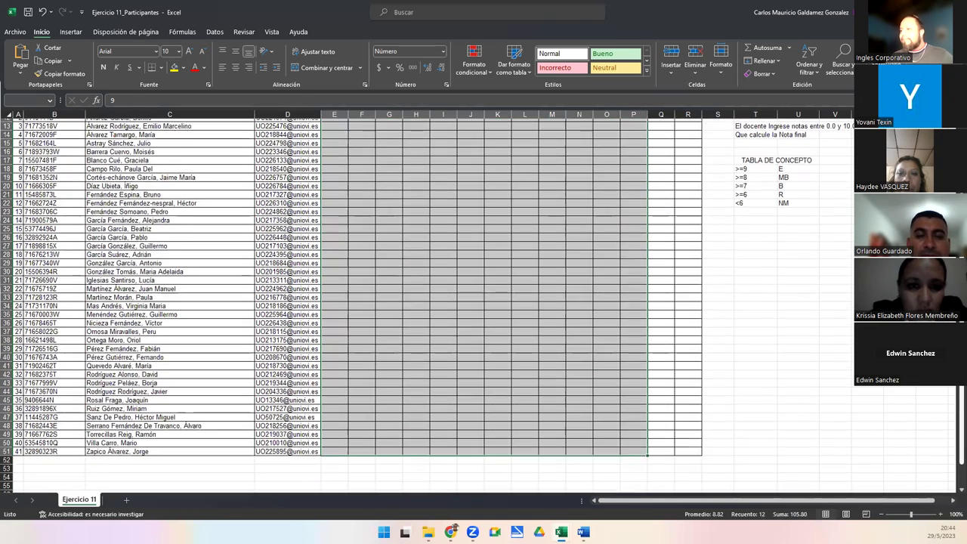
pyautogui.scroll(-1, 798, 270)
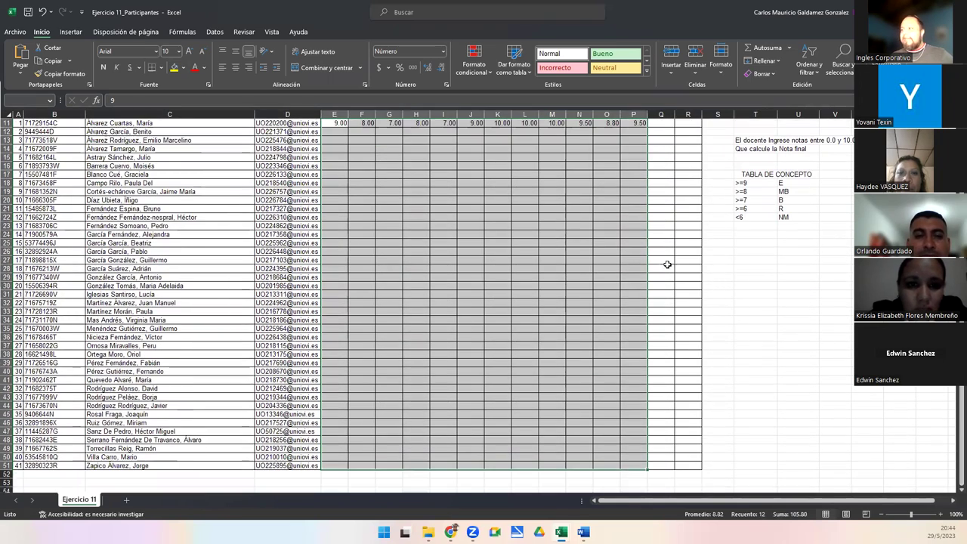
pyautogui.click(743, 140)
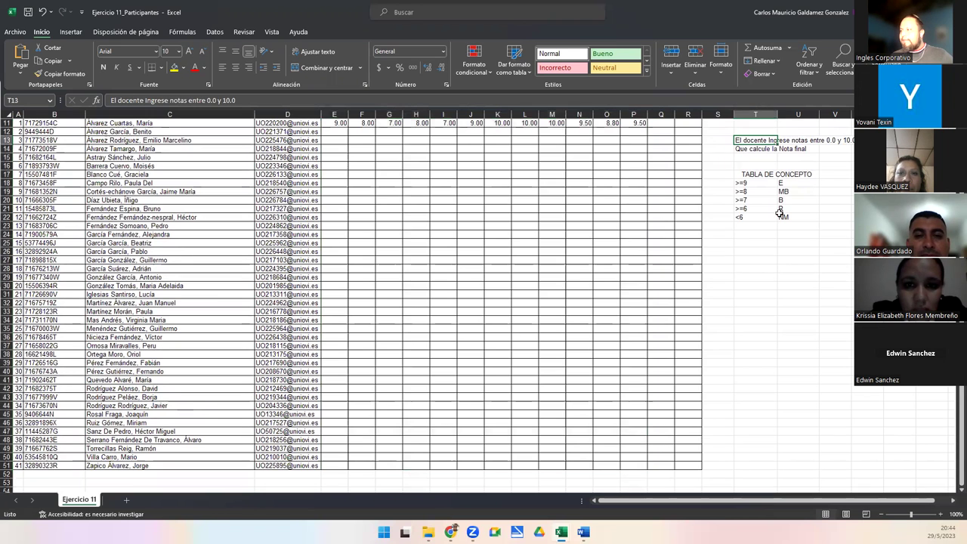
pyautogui.scroll(4, 809, 243)
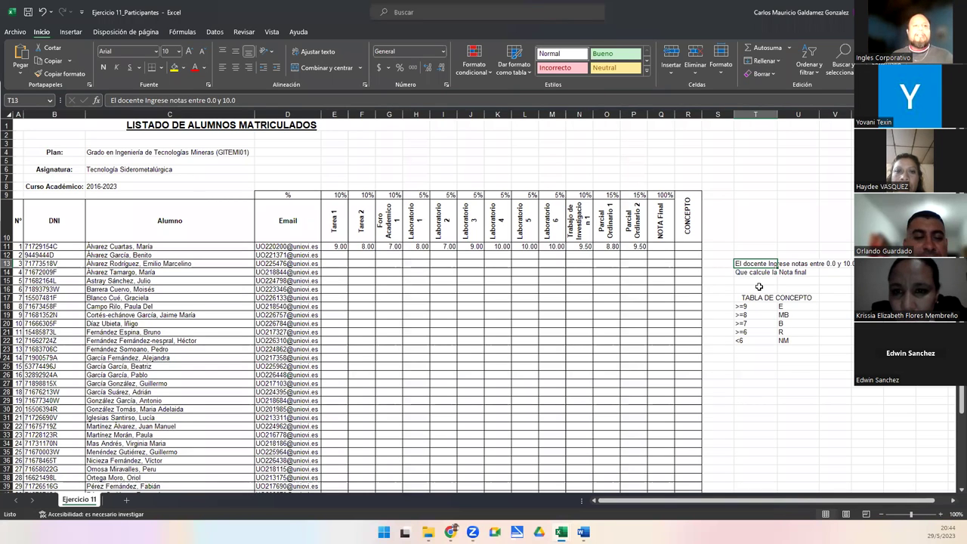
# - Try to enter 99.7 as the first student's Parcial Ordinario 1 grade and discard the entry
pyautogui.click(607, 247)
pyautogui.write('99.7')
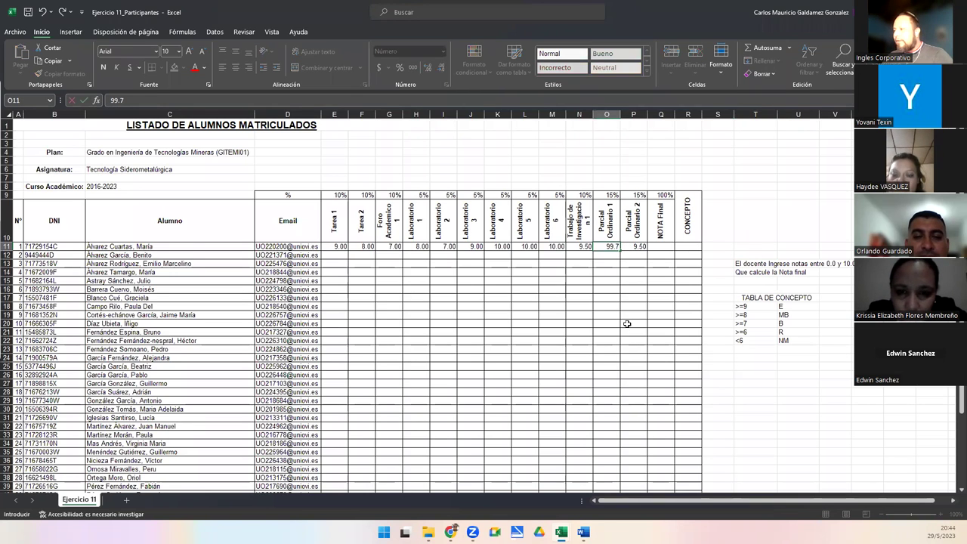
pyautogui.press('Return')
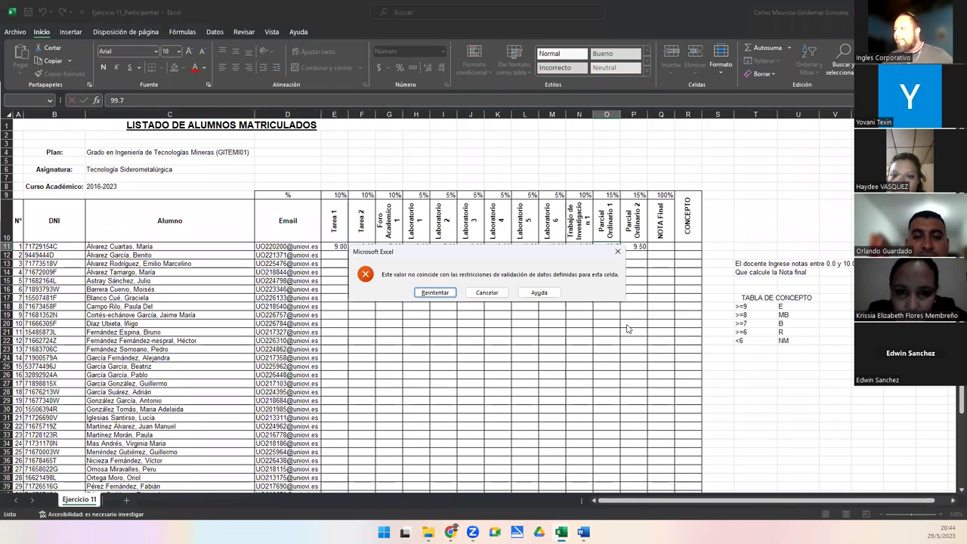
pyautogui.click(488, 297)
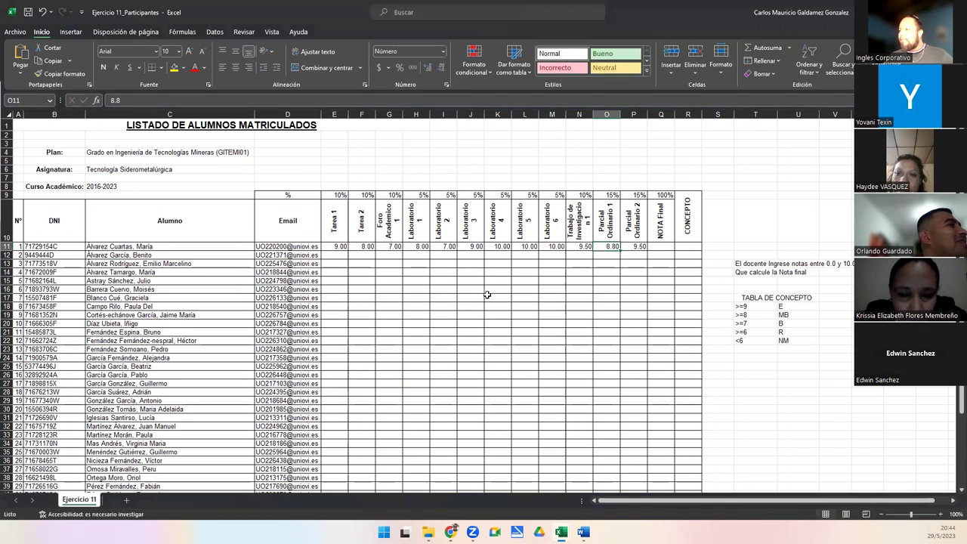
# - Clear all data validation settings from the grade range E11:P51
pyautogui.click(331, 248)
pyautogui.scroll(-5, 575, 359)
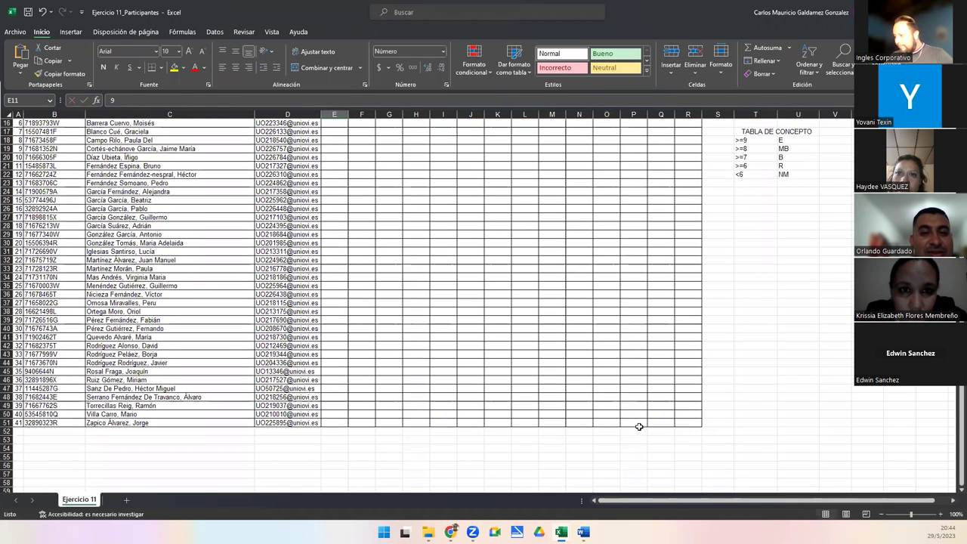
pyautogui.keyDown('shift'); pyautogui.click(640, 426); pyautogui.keyUp('shift')
pyautogui.scroll(5, 622, 323)
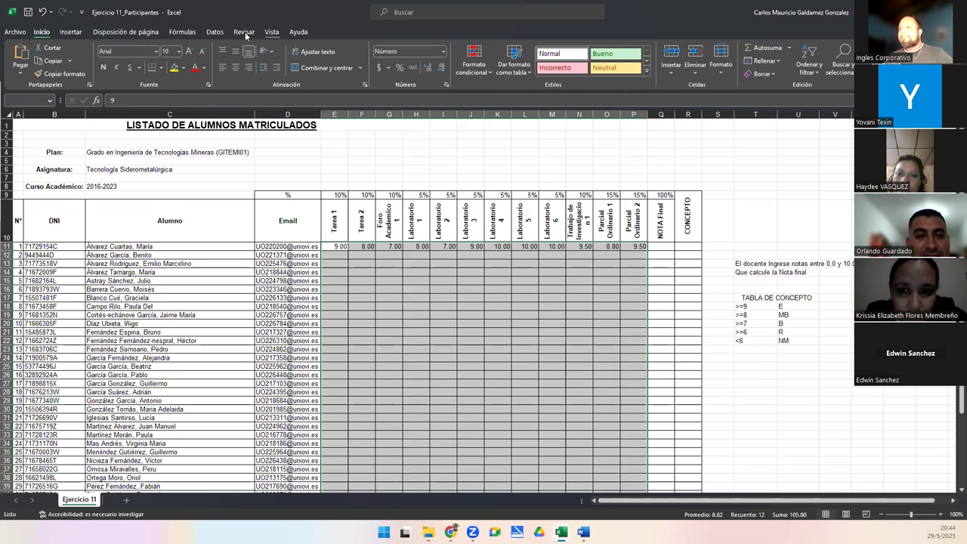
pyautogui.click(214, 32)
pyautogui.click(544, 53)
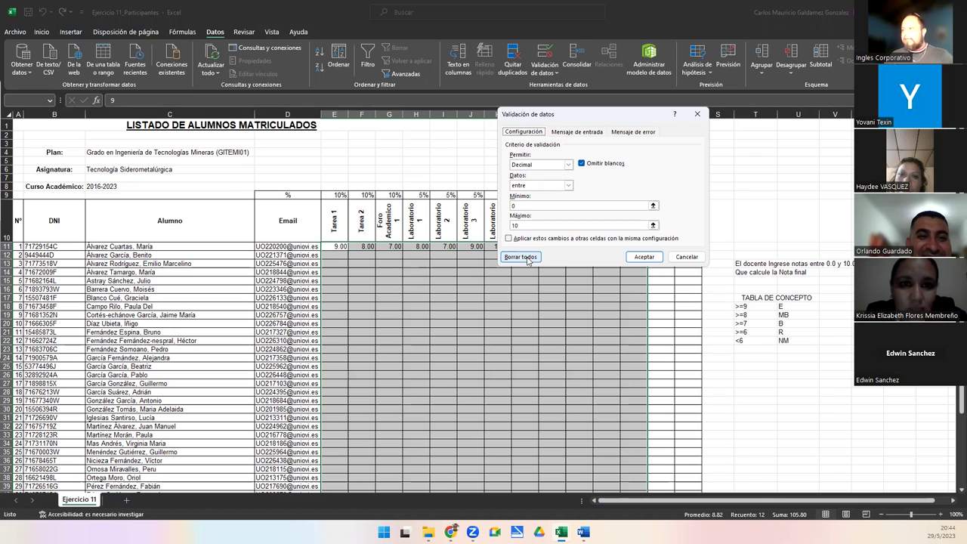
pyautogui.click(527, 258)
pyautogui.click(650, 260)
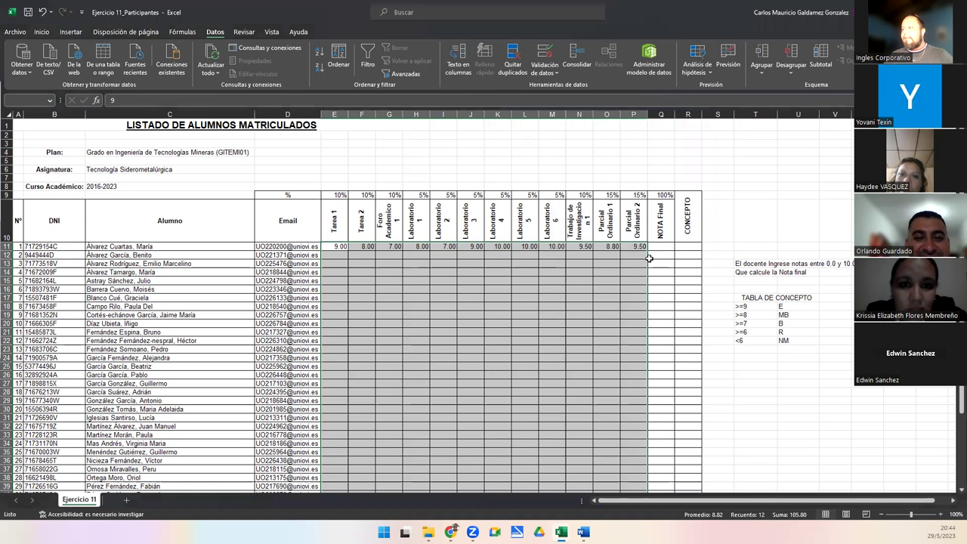
# - Enter 99.8 as the second student's Parcial Ordinario 2 grade in P12, and replace it with 9.8
pyautogui.click(636, 255)
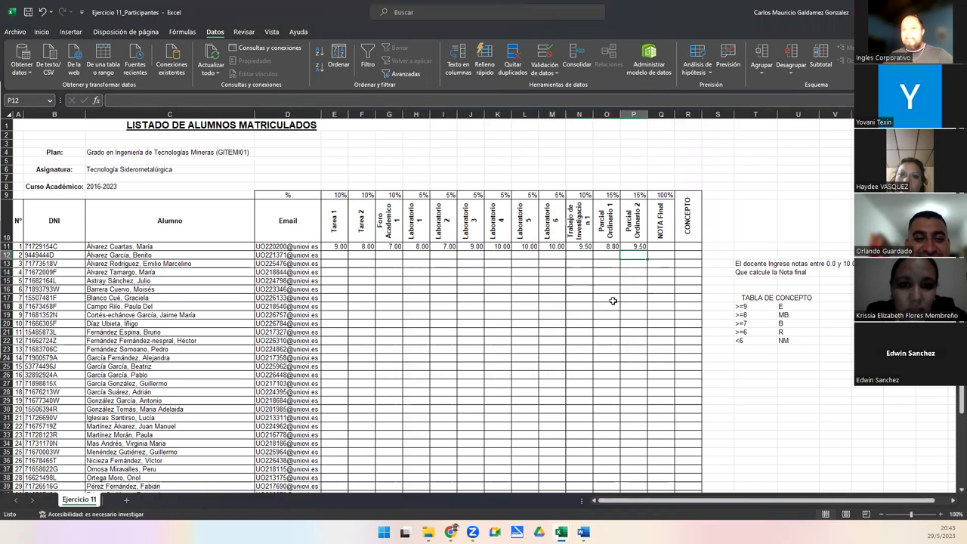
pyautogui.write('99.8')
pyautogui.hotkey('ctrl', 'Return')
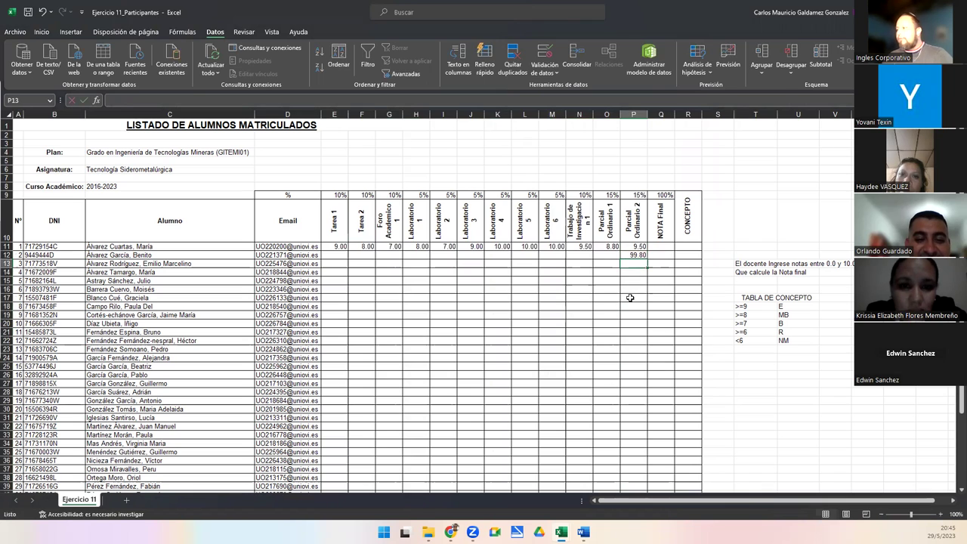
pyautogui.press('Delete')
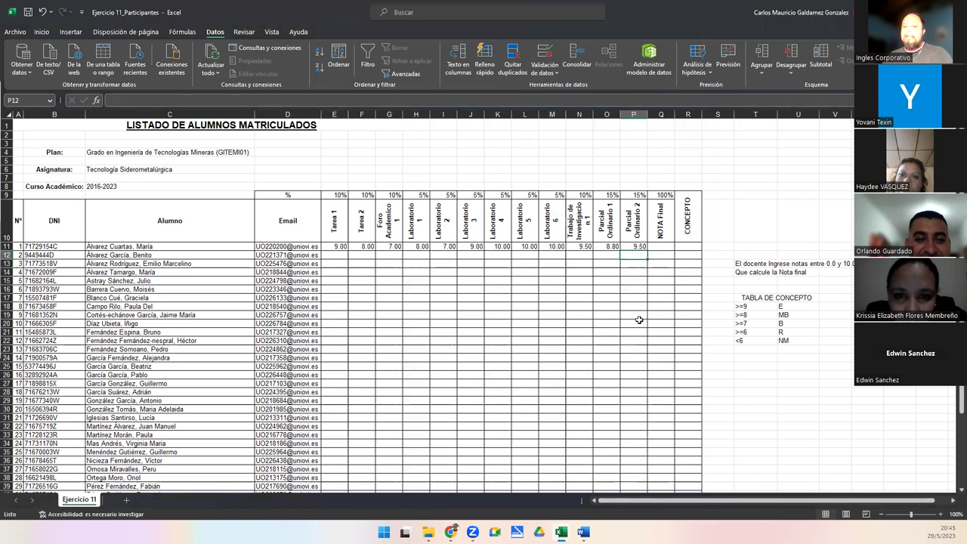
pyautogui.write('9.8')
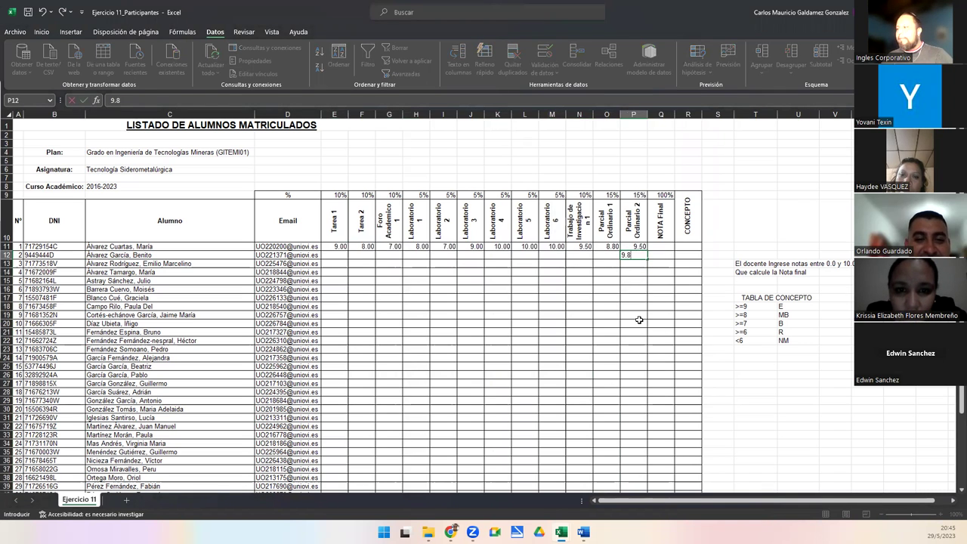
pyautogui.hotkey('ctrl', 'Return')
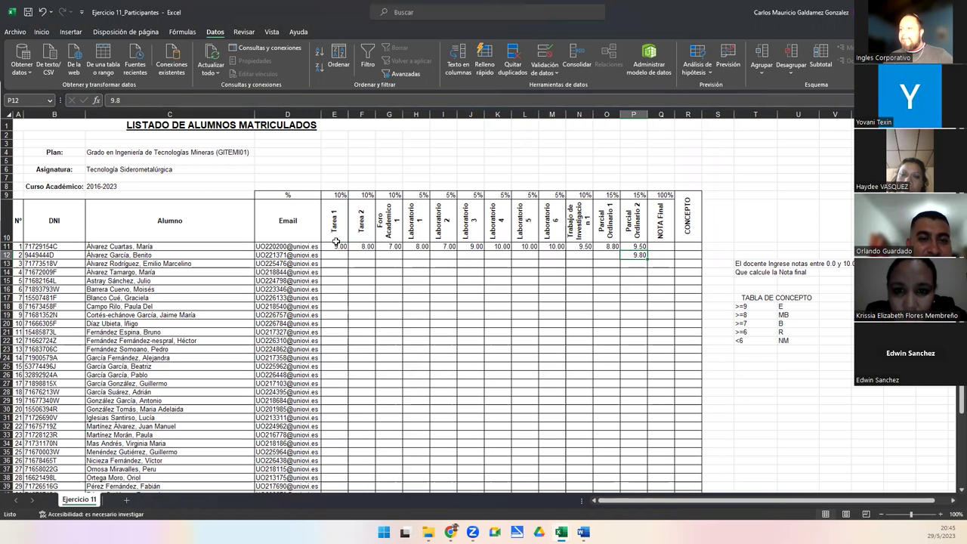
# - Examine the range E11:P51, the first student's NOTA Final and CONCEPTO cells, and the thresholds in TABLA DE CONCEPTO
pyautogui.moveTo(337, 242); pyautogui.dragTo(639, 469)
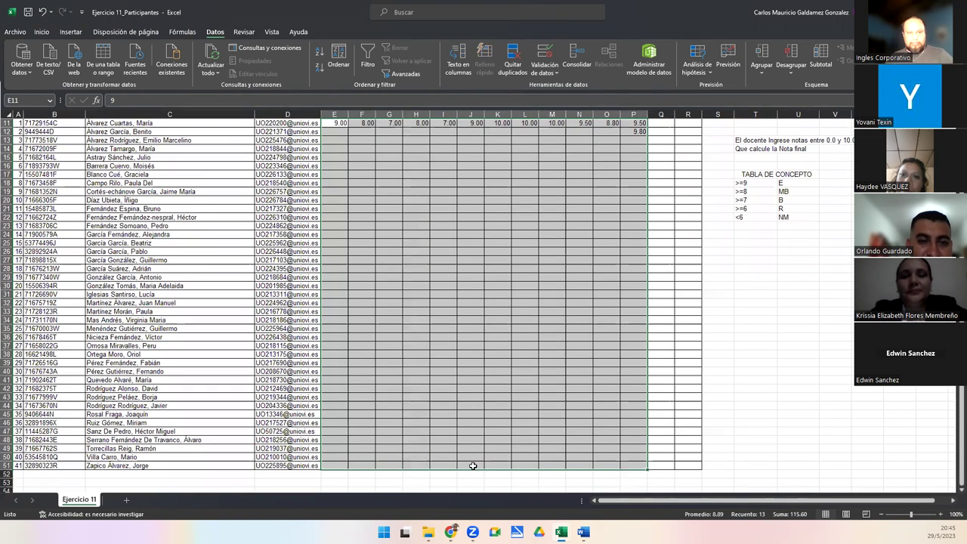
pyautogui.scroll(4, 582, 424)
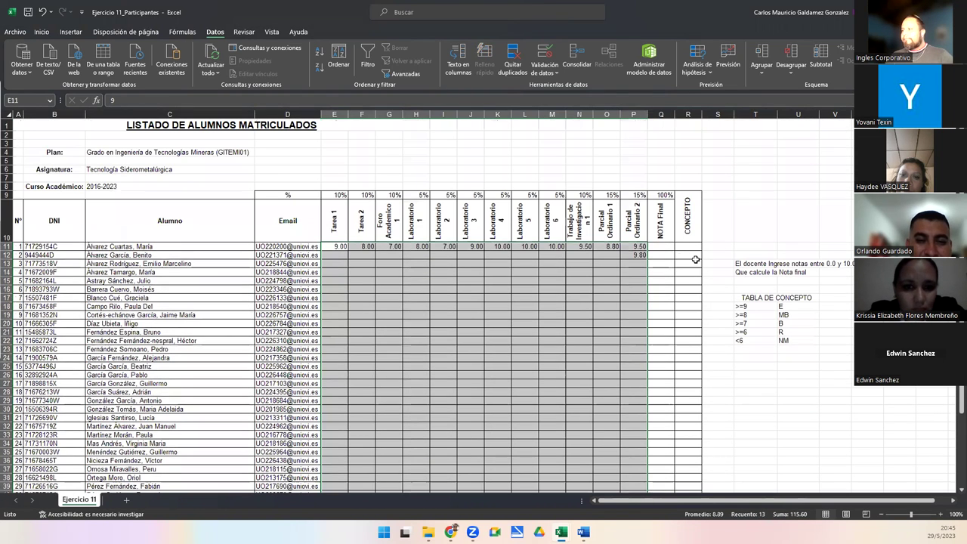
pyautogui.click(659, 246)
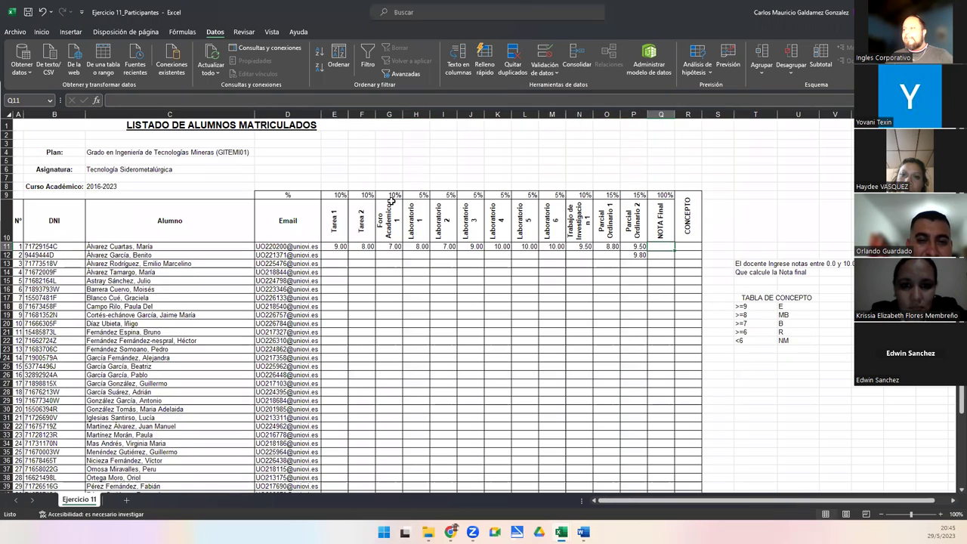
pyautogui.click(335, 247)
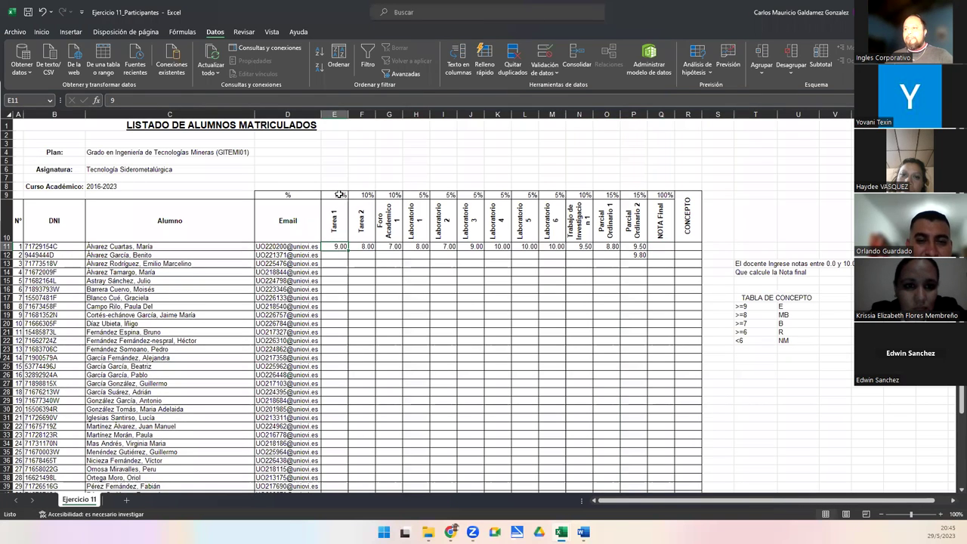
pyautogui.click(668, 247)
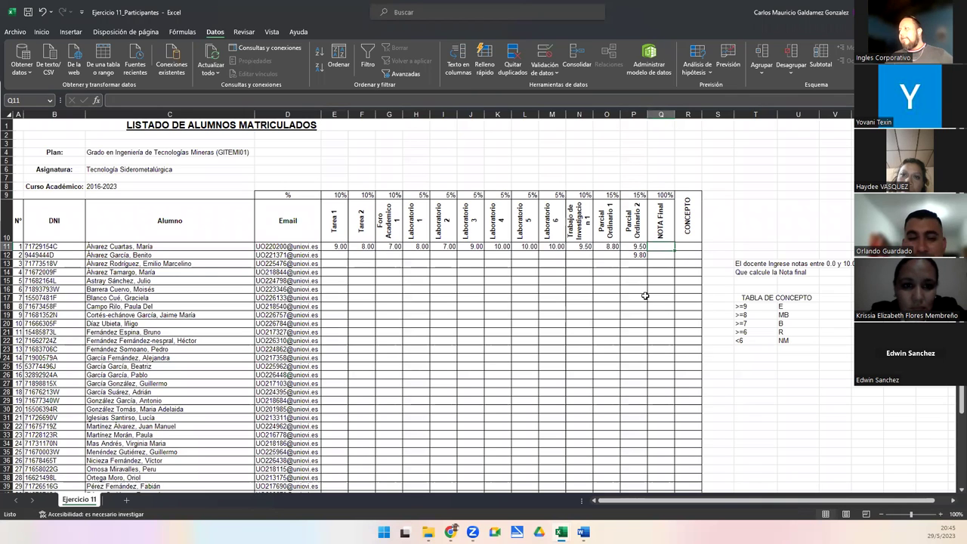
pyautogui.click(681, 247)
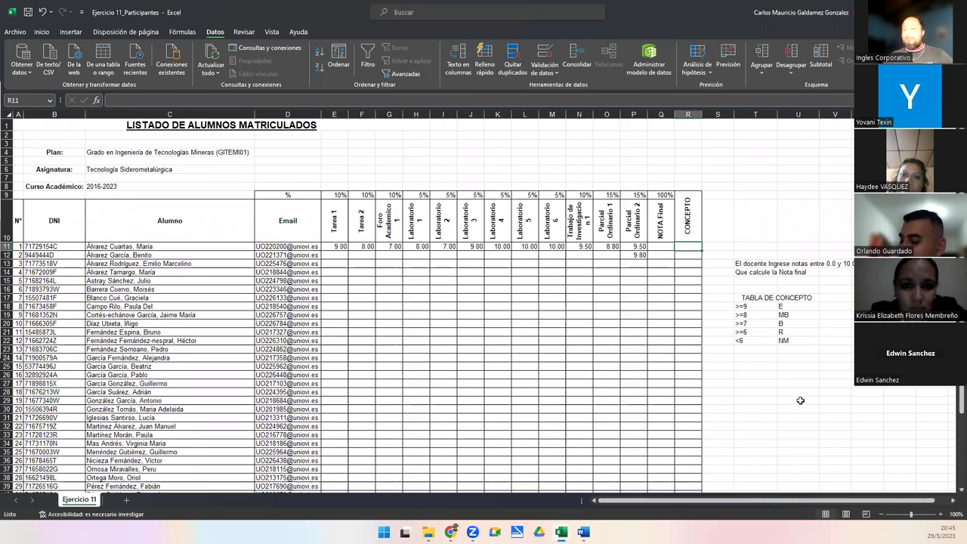
pyautogui.click(654, 247)
pyautogui.moveTo(738, 306); pyautogui.dragTo(800, 341)
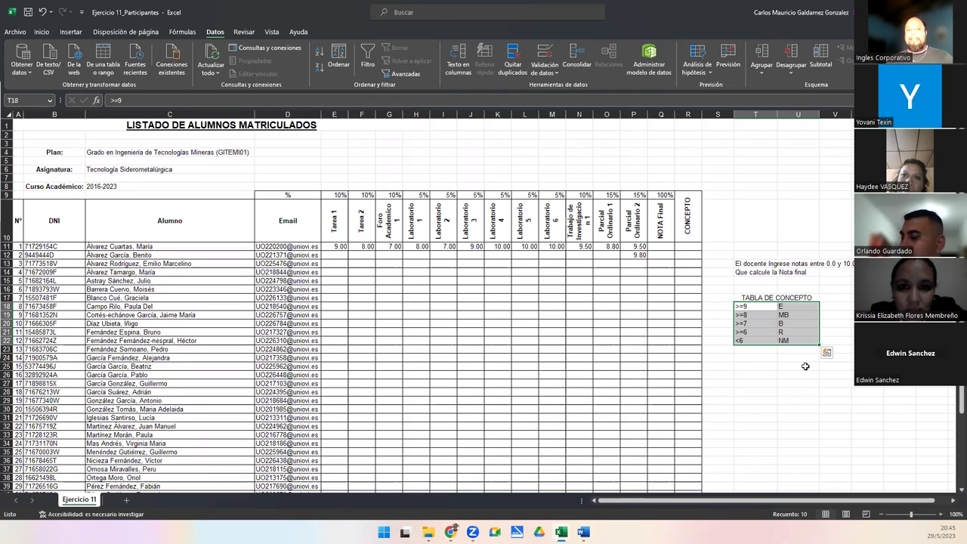
pyautogui.click(589, 334)
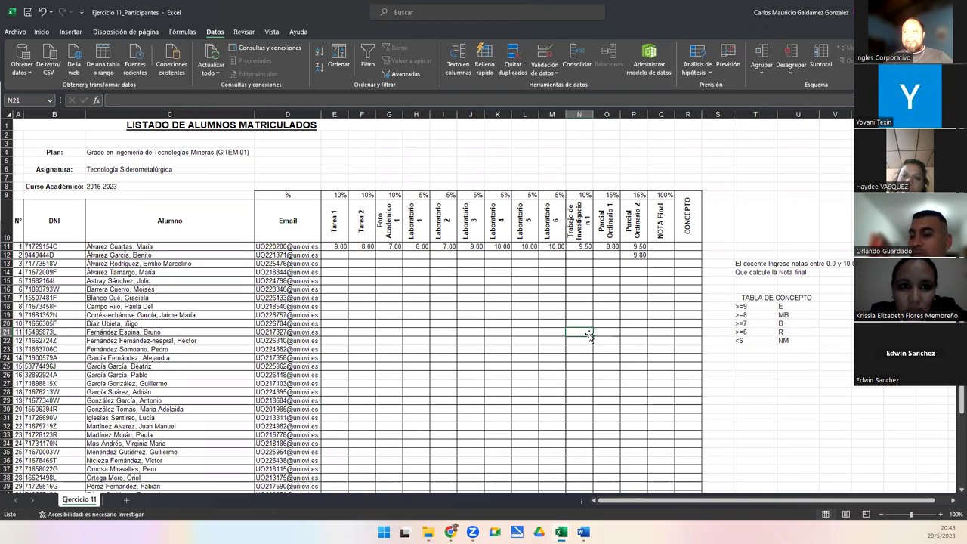
pyautogui.click(540, 313)
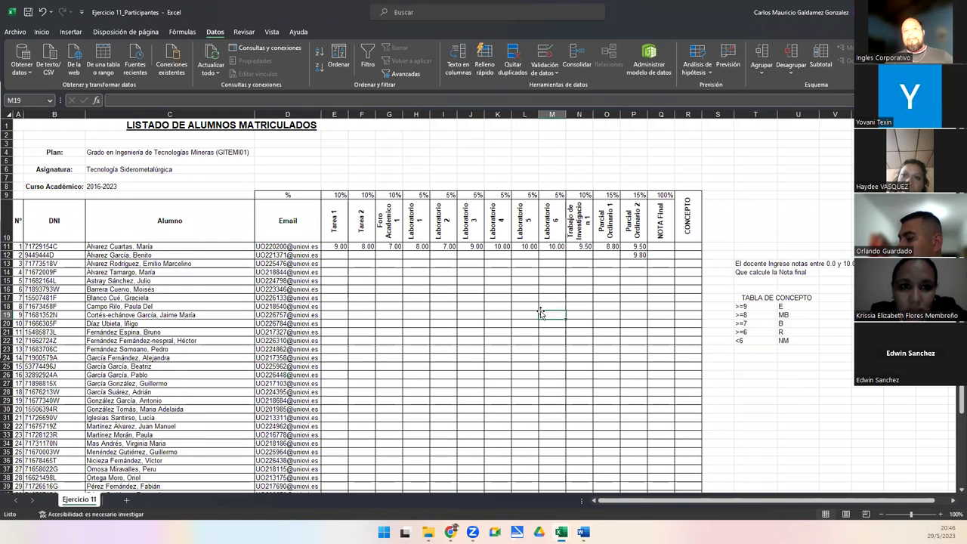
# - Review the first student's grades alongside the NOTA Final cell, and the range E11:P51 that needs validation
pyautogui.moveTo(334, 246); pyautogui.dragTo(635, 249)
pyautogui.click(659, 248)
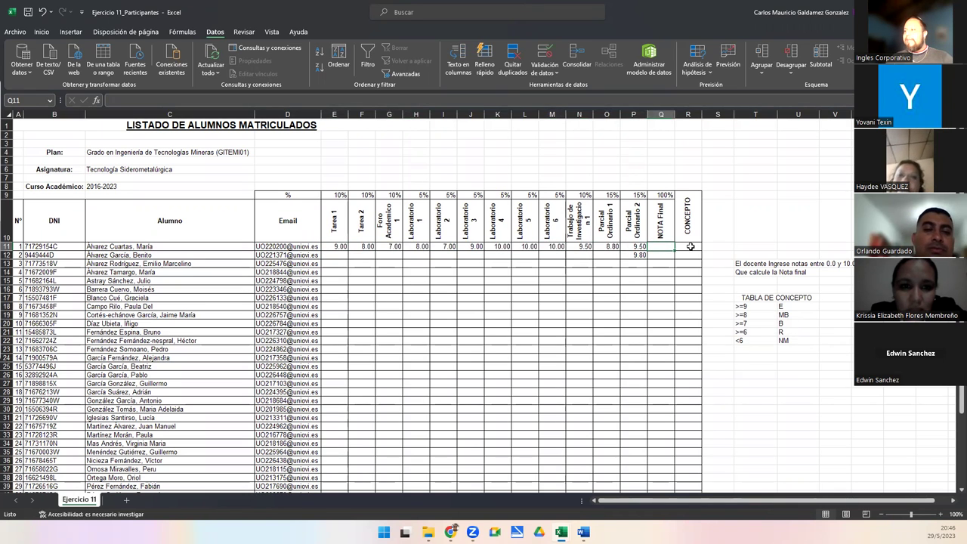
pyautogui.click(342, 247)
pyautogui.moveTo(479, 380); pyautogui.dragTo(626, 464)
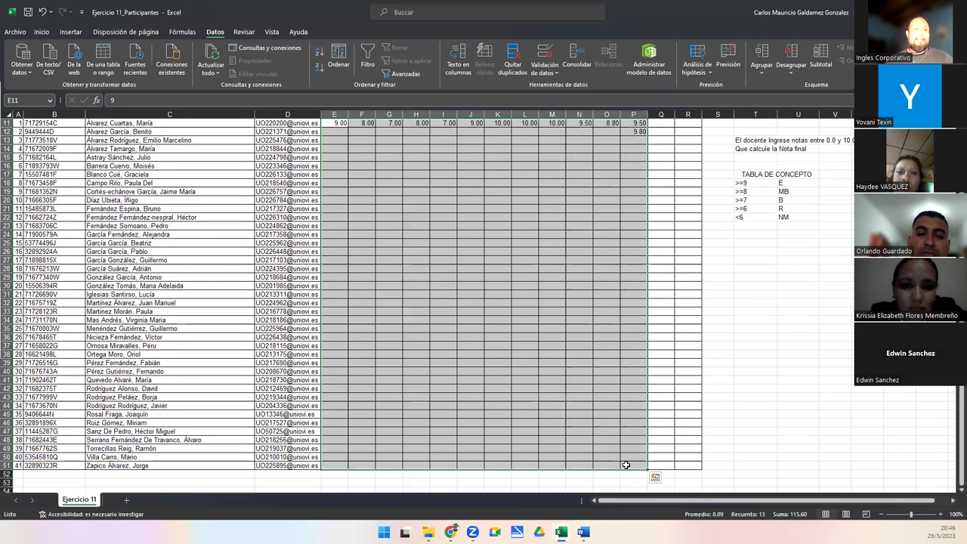
pyautogui.scroll(4, 527, 393)
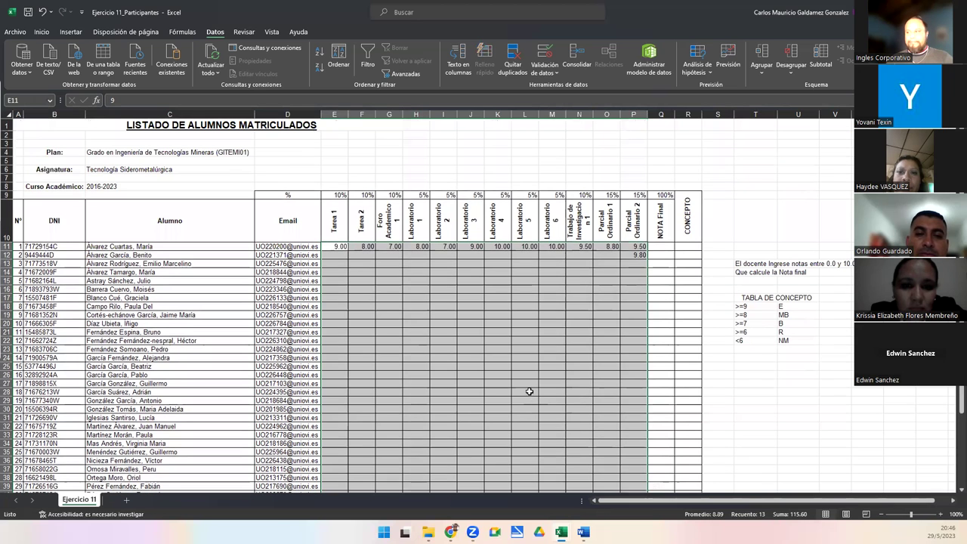
pyautogui.click(491, 325)
pyautogui.click(491, 325)
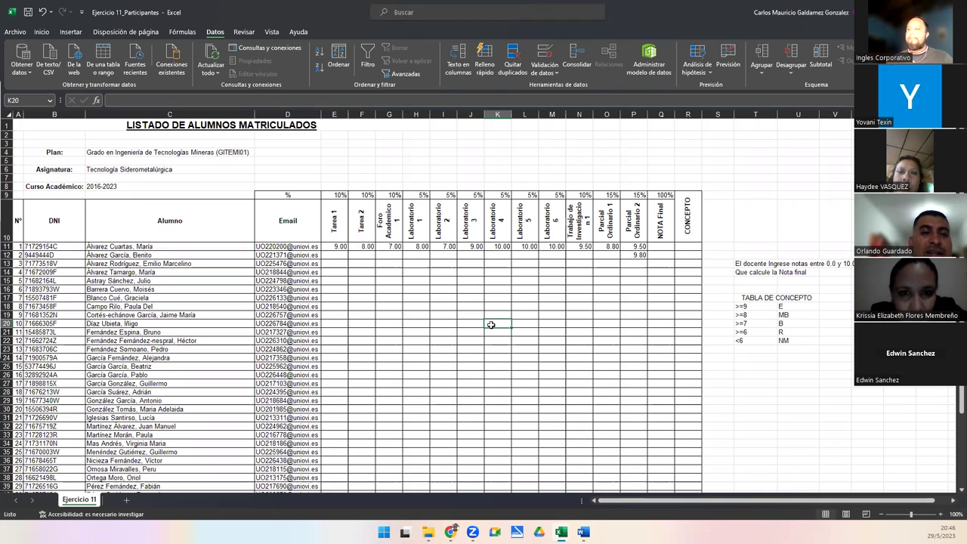
# - Delete the sample grades of the first two students in E11:P12
pyautogui.moveTo(334, 247); pyautogui.dragTo(633, 262)
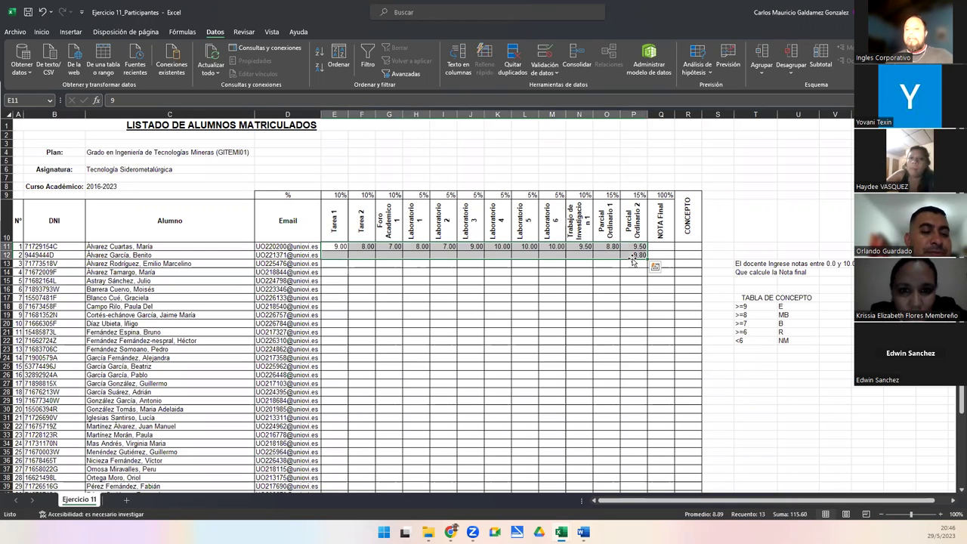
pyautogui.press('Delete')
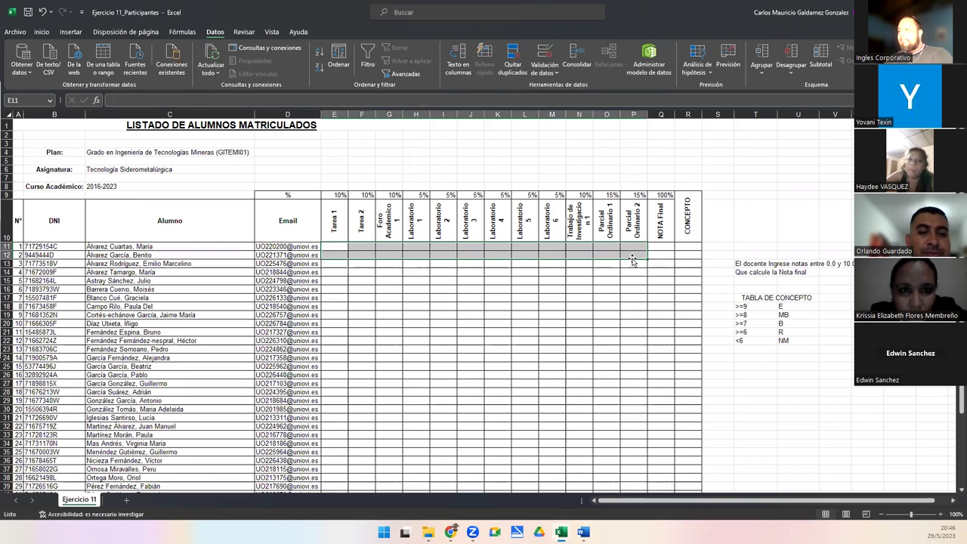
pyautogui.click(340, 247)
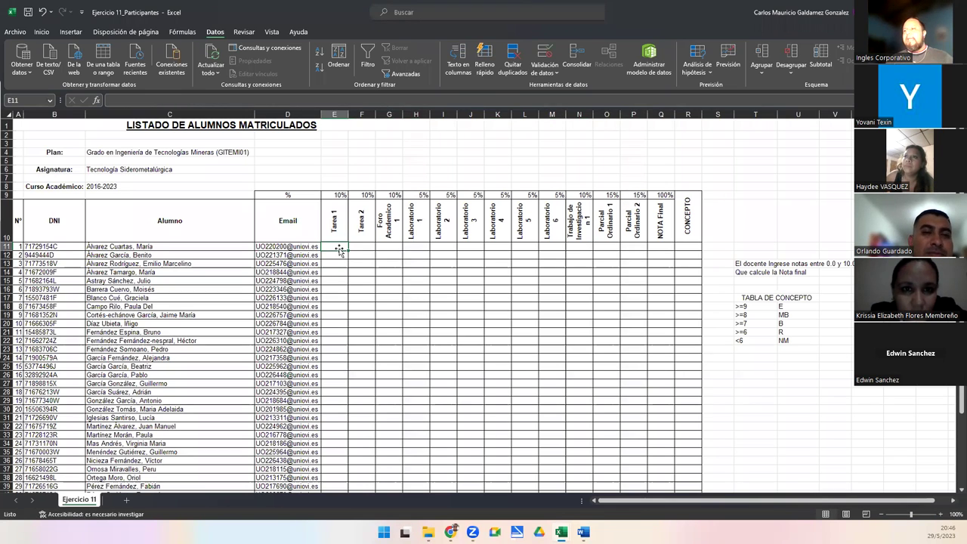
# - Review the first student's NOTA Final and CONCEPTO cells and the grade entry range E11:P51
pyautogui.click(657, 246)
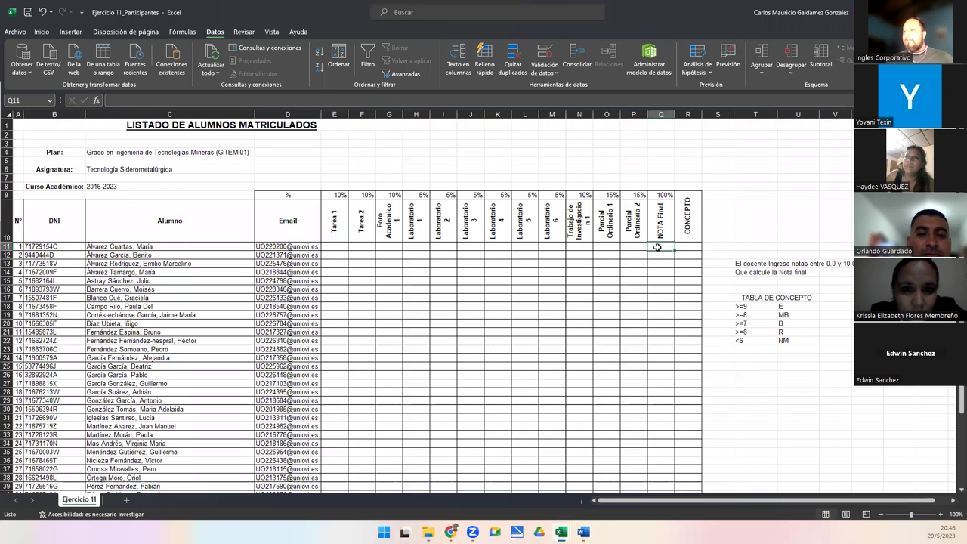
pyautogui.click(686, 245)
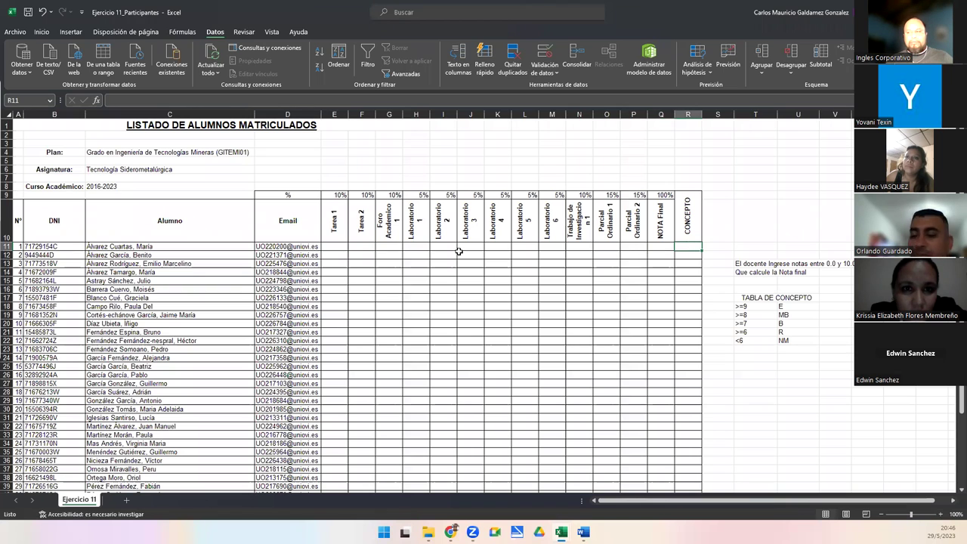
pyautogui.moveTo(337, 243); pyautogui.dragTo(639, 456)
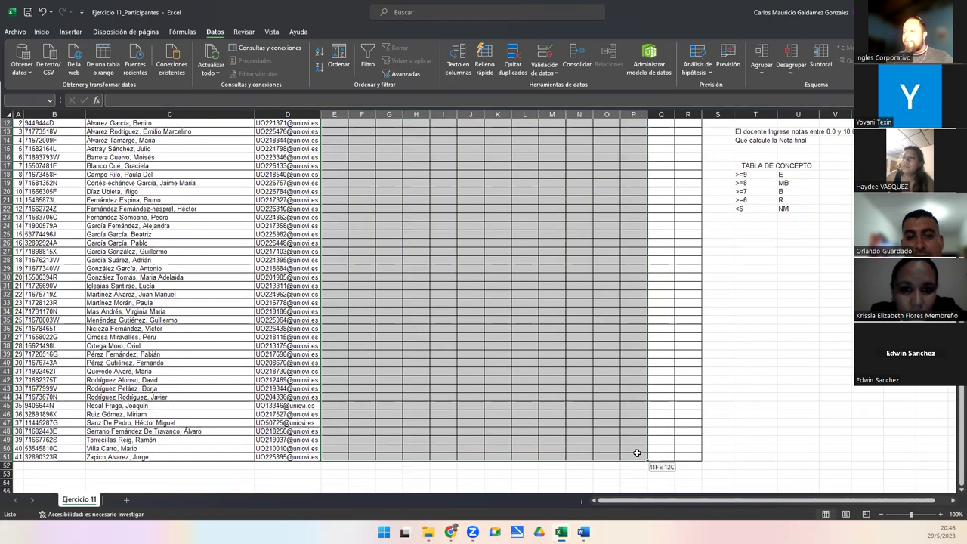
pyautogui.scroll(2, 689, 418)
pyautogui.scroll(1, 689, 418)
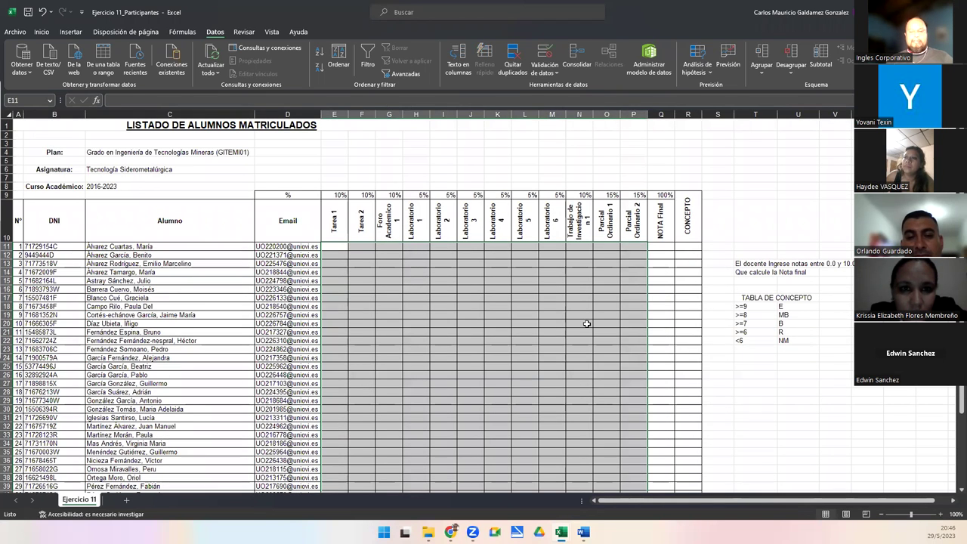
pyautogui.click(656, 244)
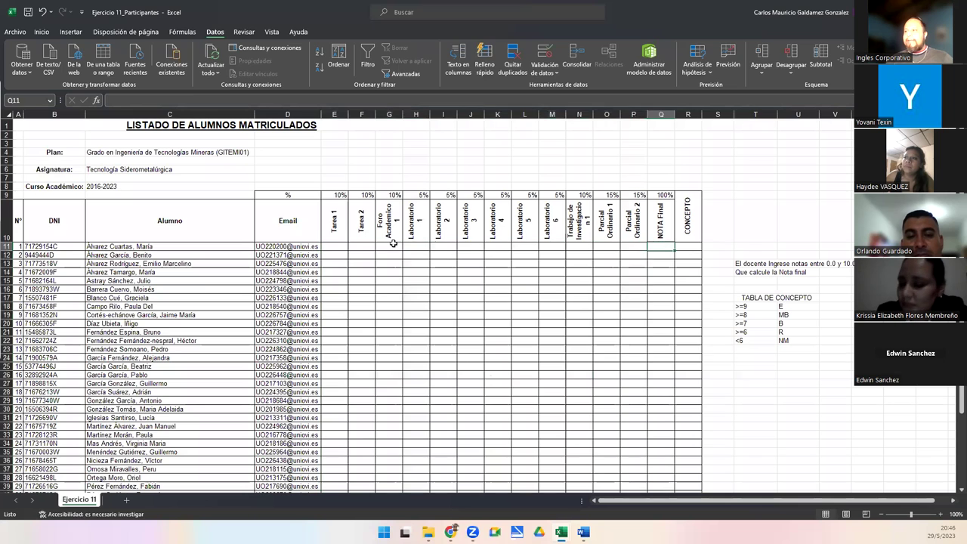
pyautogui.moveTo(328, 250); pyautogui.dragTo(628, 271)
pyautogui.click(627, 271)
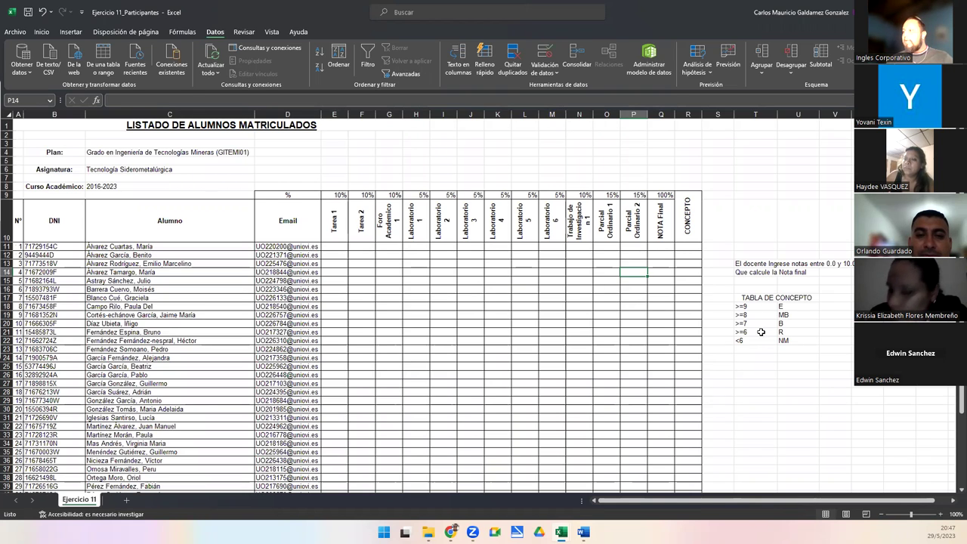
# - Examine each grade threshold and its matching concept in TABLA DE CONCEPTO, from >=9 down to <6
pyautogui.click(764, 299)
pyautogui.moveTo(764, 299); pyautogui.dragTo(763, 340)
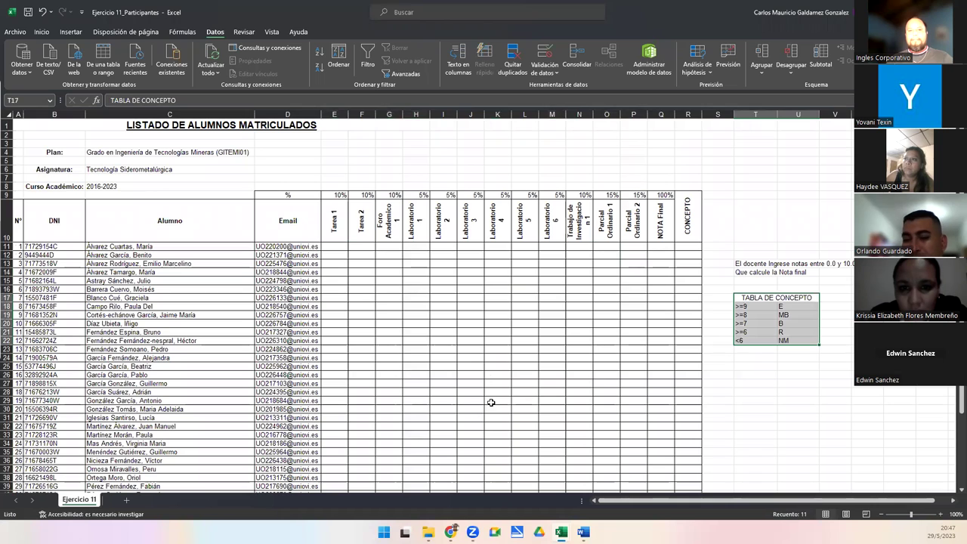
pyautogui.click(661, 248)
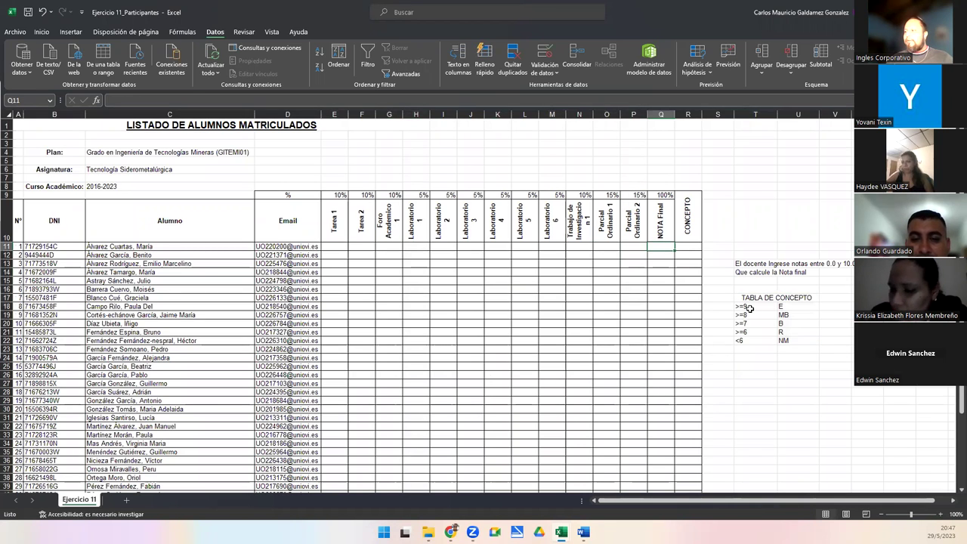
pyautogui.click(788, 306)
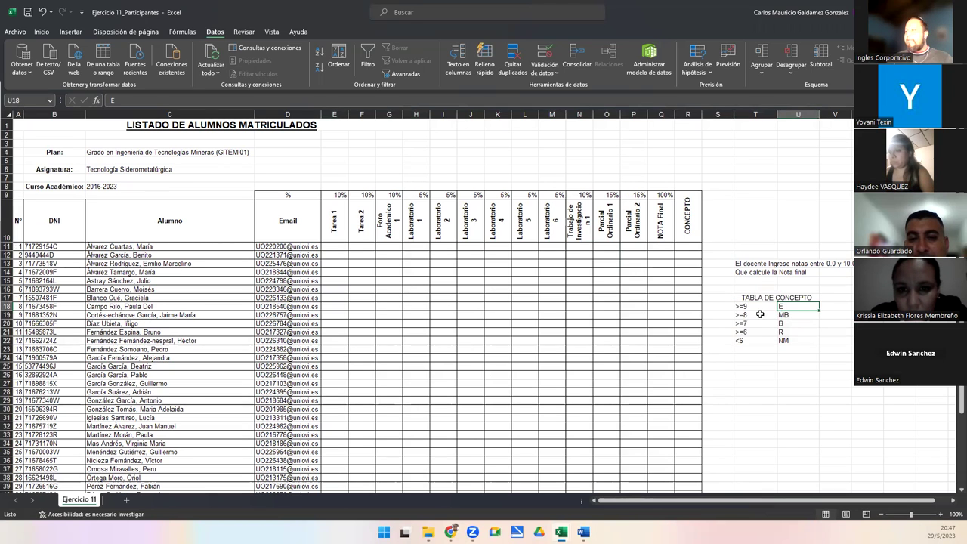
pyautogui.click(758, 314)
pyautogui.click(797, 313)
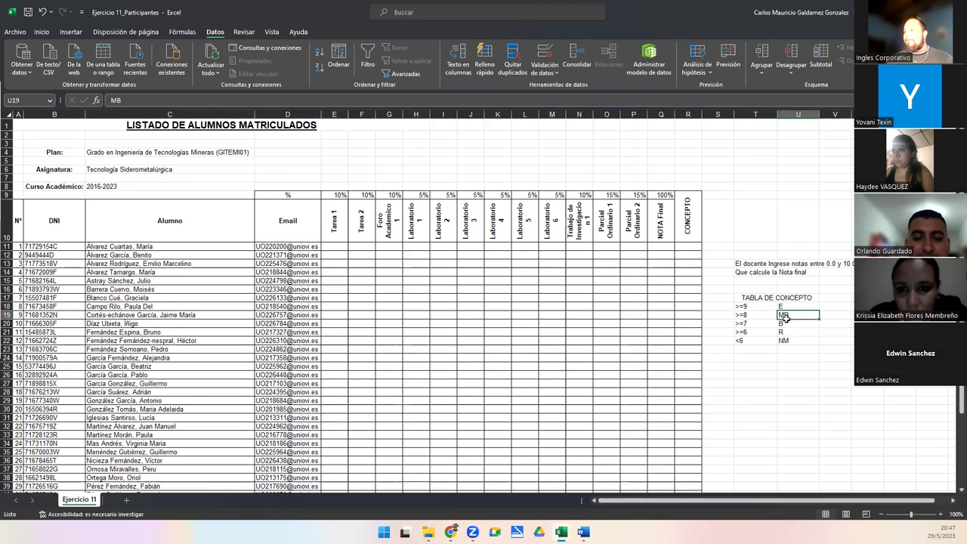
pyautogui.click(741, 325)
pyautogui.click(790, 324)
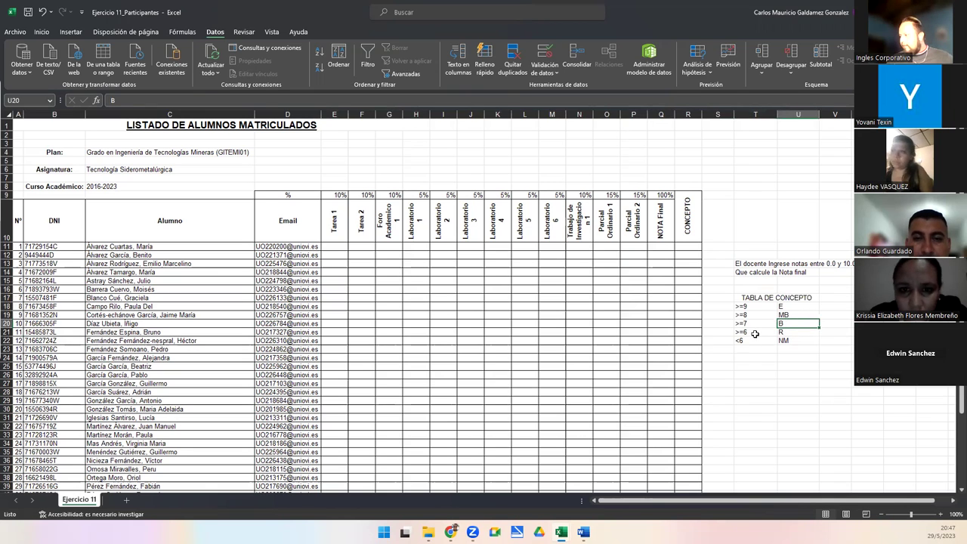
pyautogui.click(754, 333)
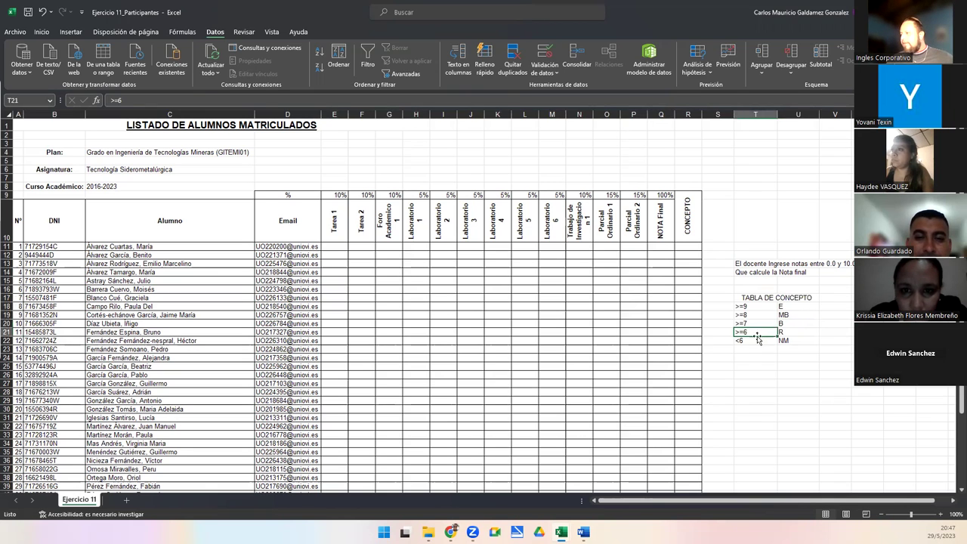
pyautogui.press('Right')
pyautogui.click(759, 340)
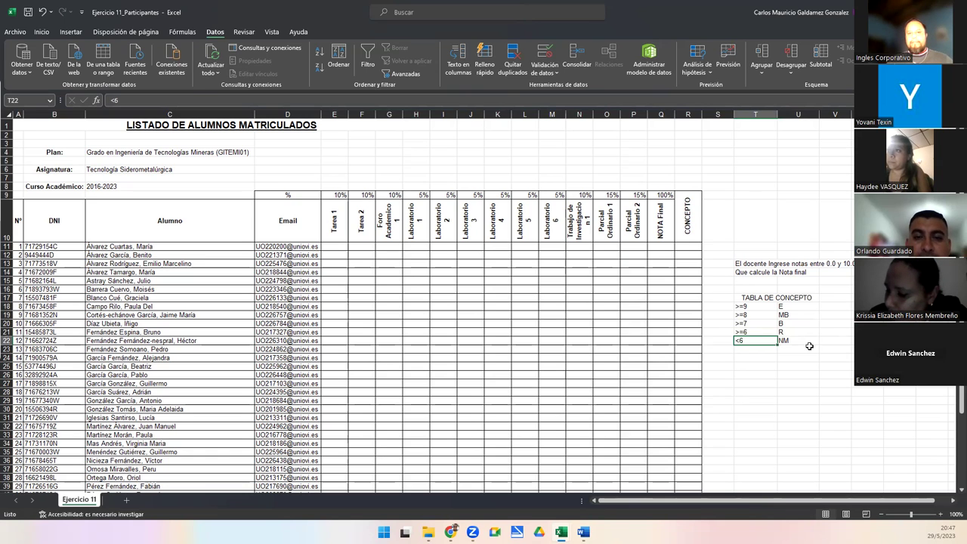
pyautogui.click(505, 322)
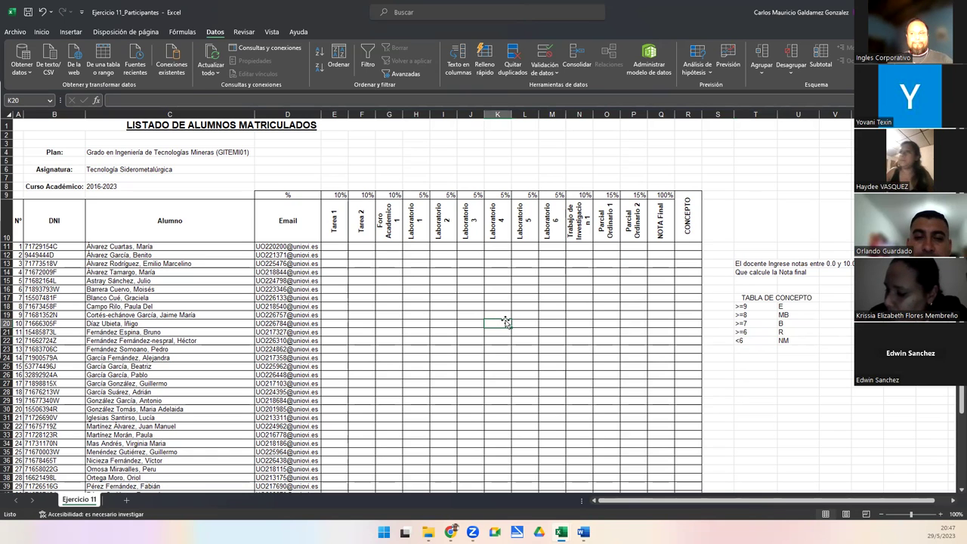
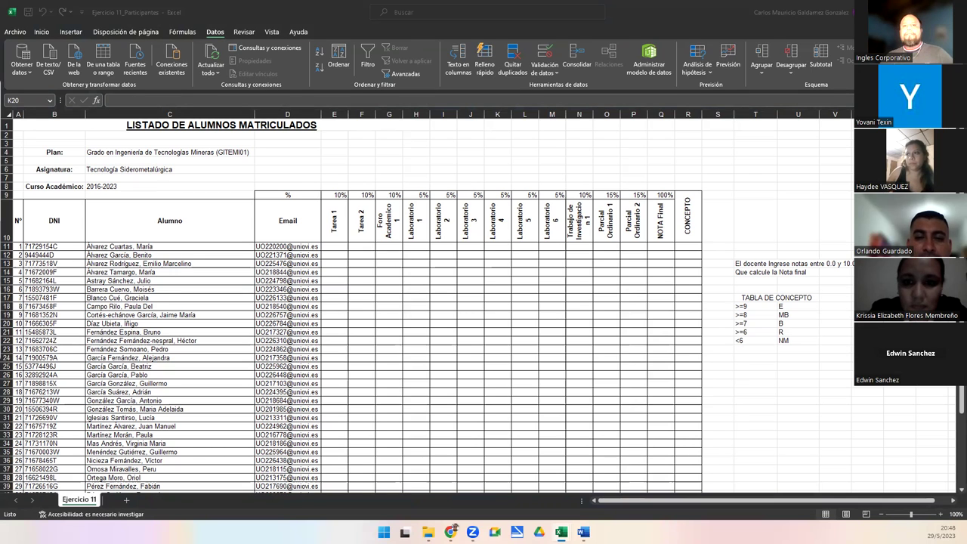
pyautogui.click(467, 312)
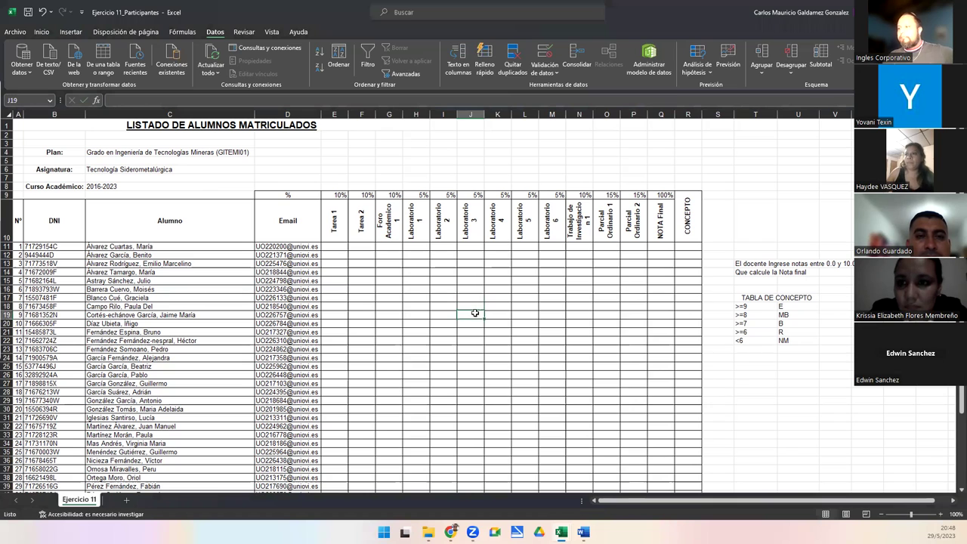
pyautogui.click(488, 306)
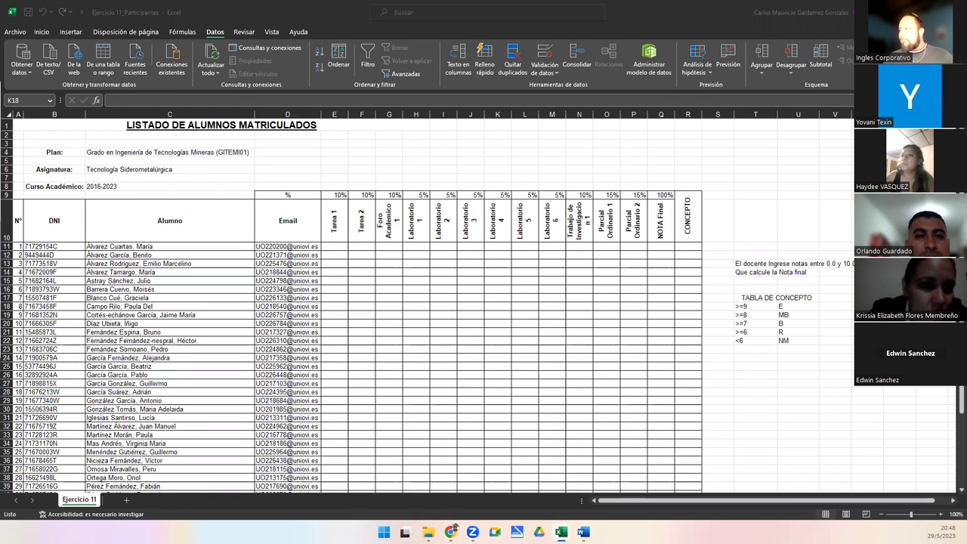
# - Switch to the Ejercicio 11_1 workbook and examine the data types that validation can allow for the "Lista en la herramienta" cell
pyautogui.hotkey('alt', 'Tab')
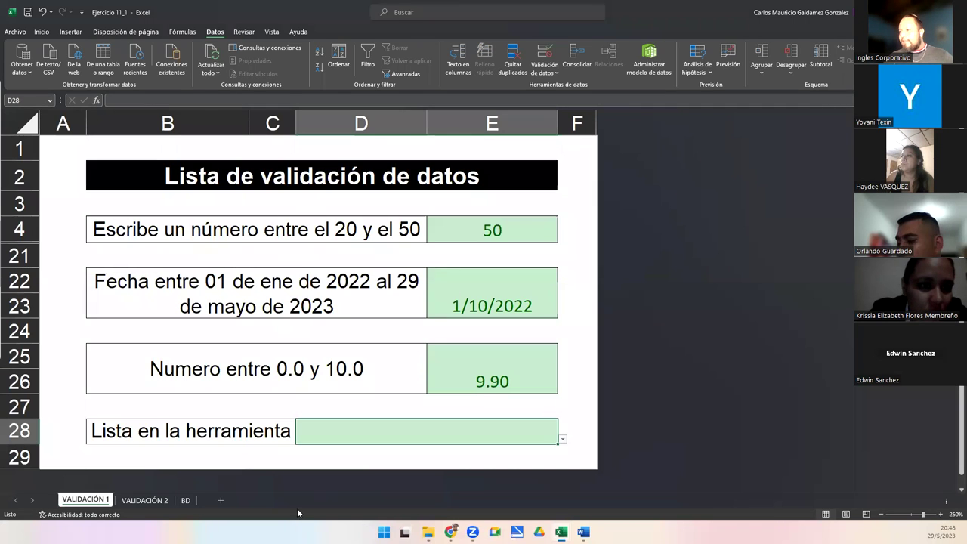
pyautogui.click(545, 55)
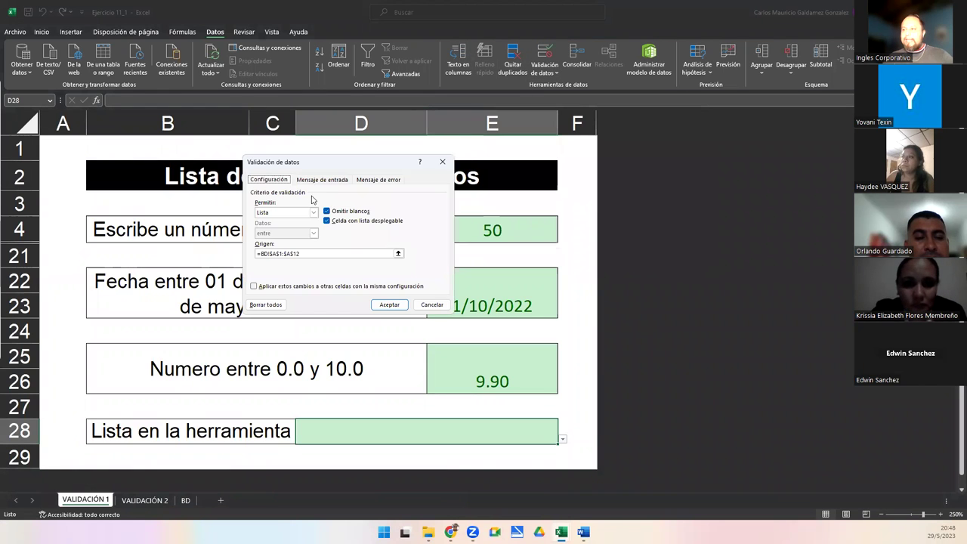
pyautogui.click(313, 213)
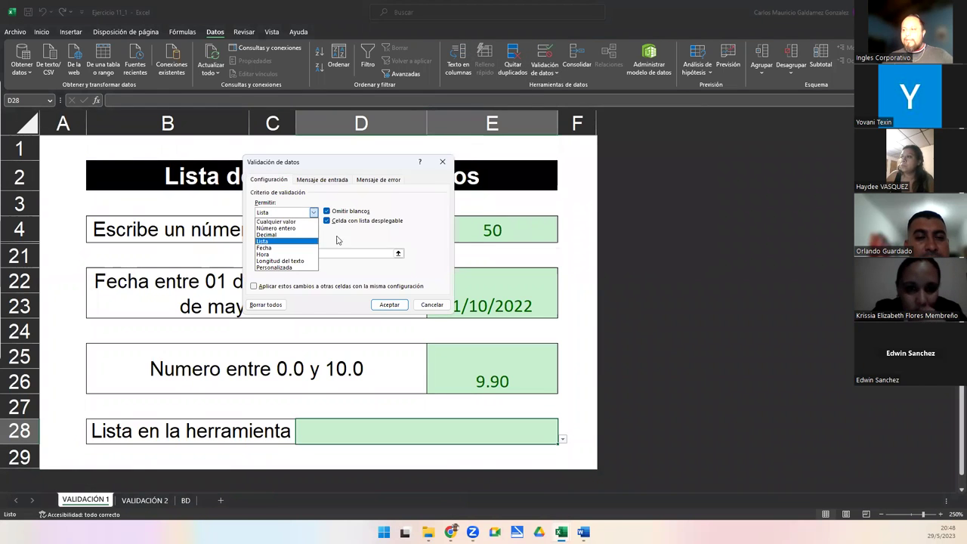
pyautogui.click(424, 223)
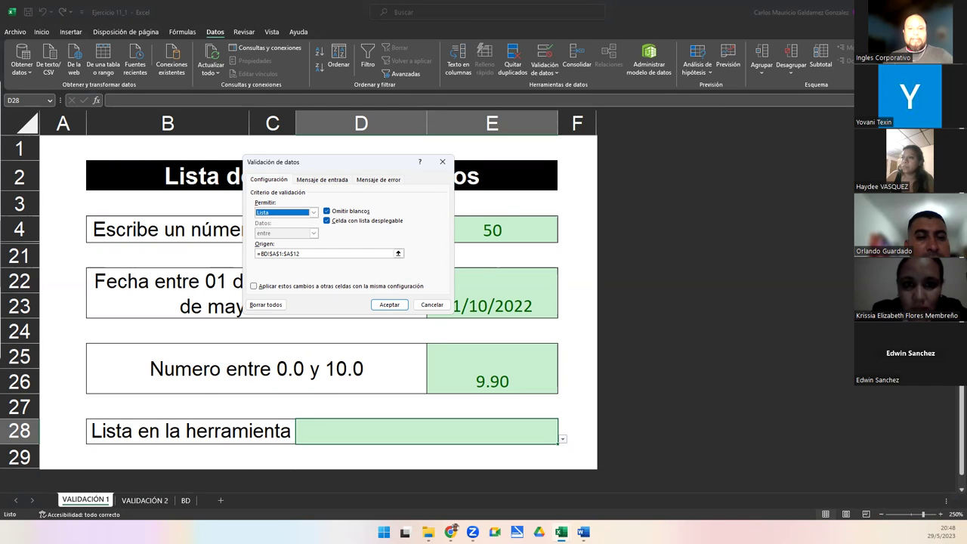
pyautogui.hotkey('alt', 'Tab')
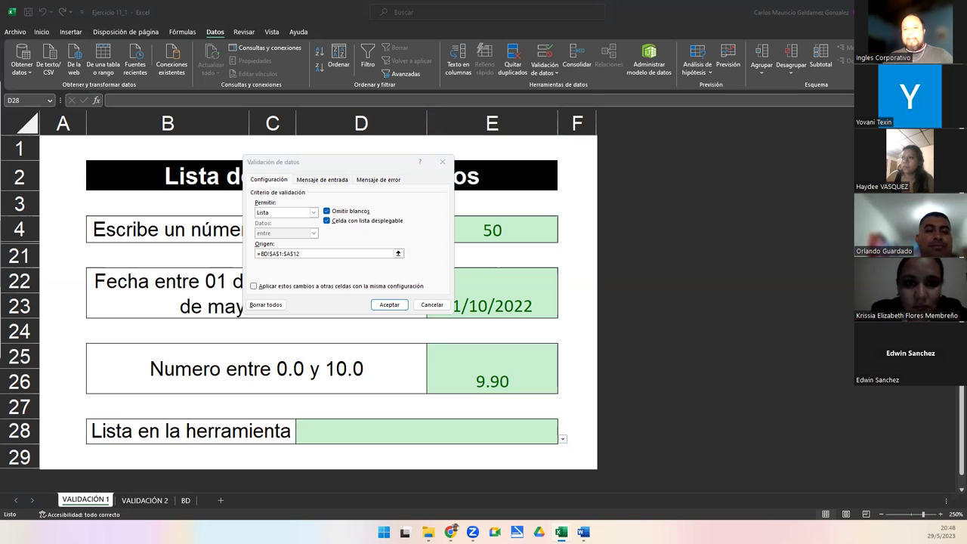
pyautogui.click(313, 213)
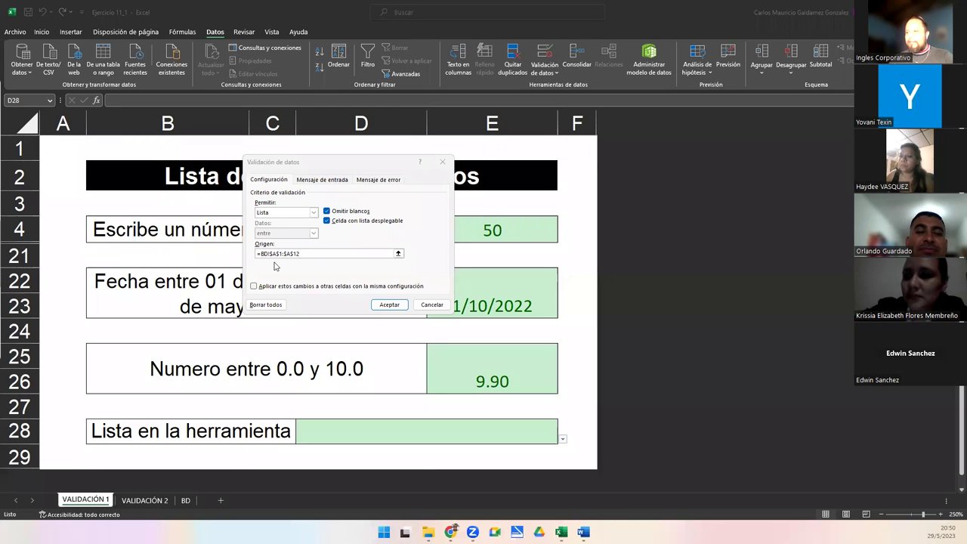
pyautogui.click(306, 213)
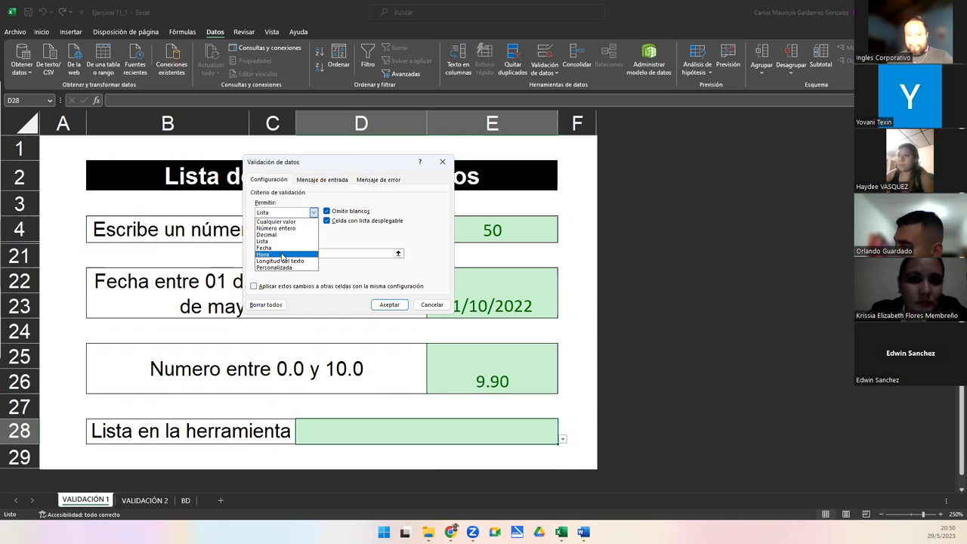
pyautogui.hotkey('alt', 'Tab')
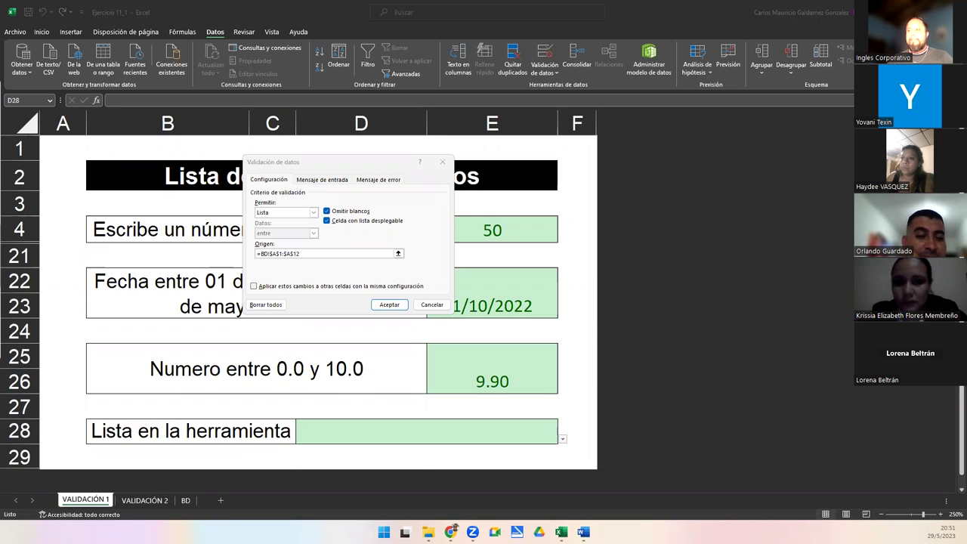
pyautogui.click(314, 213)
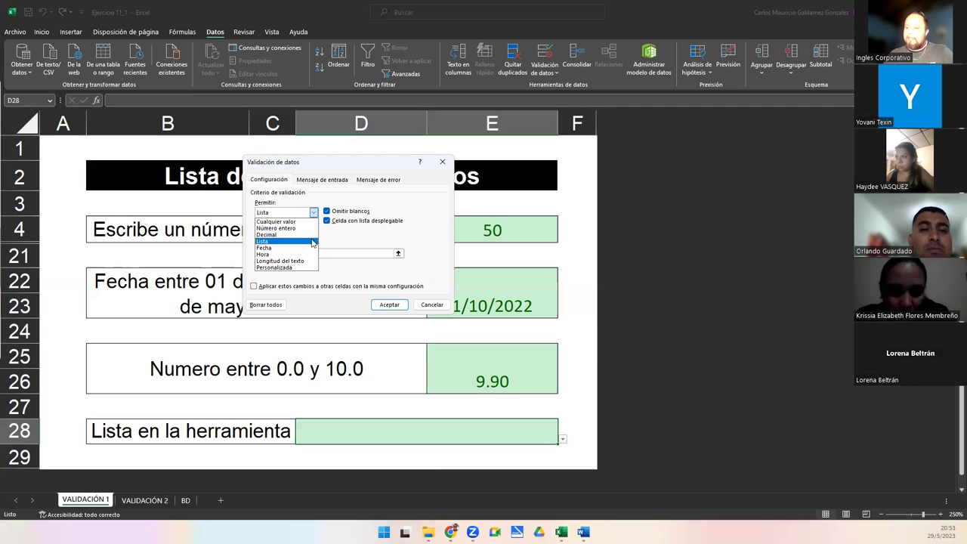
pyautogui.click(432, 304)
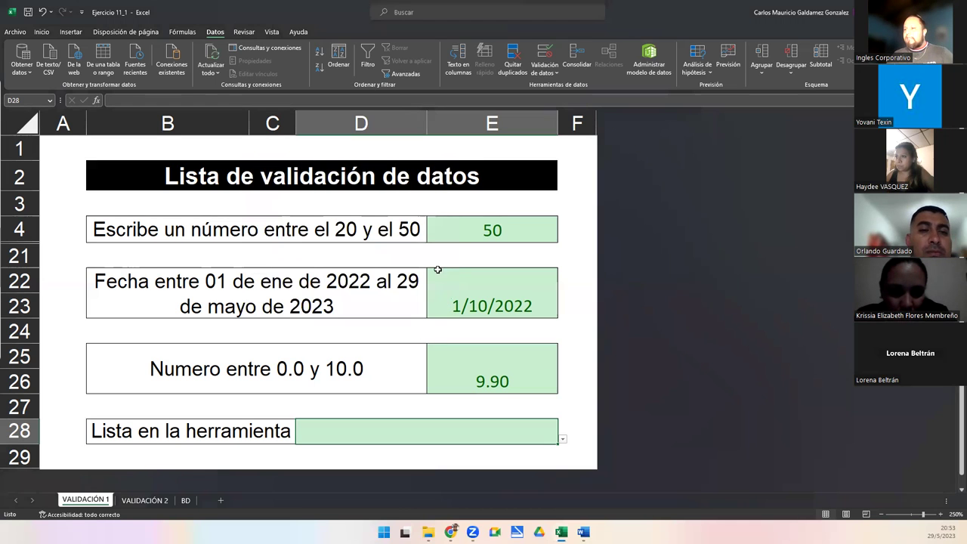
# - Delete the sample entries for the 20 to 50 number, the date and the 0.0 to 10.0 number on VALIDACIÓN 1
pyautogui.click(475, 233)
pyautogui.press('Delete')
pyautogui.click(466, 304)
pyautogui.press('Delete')
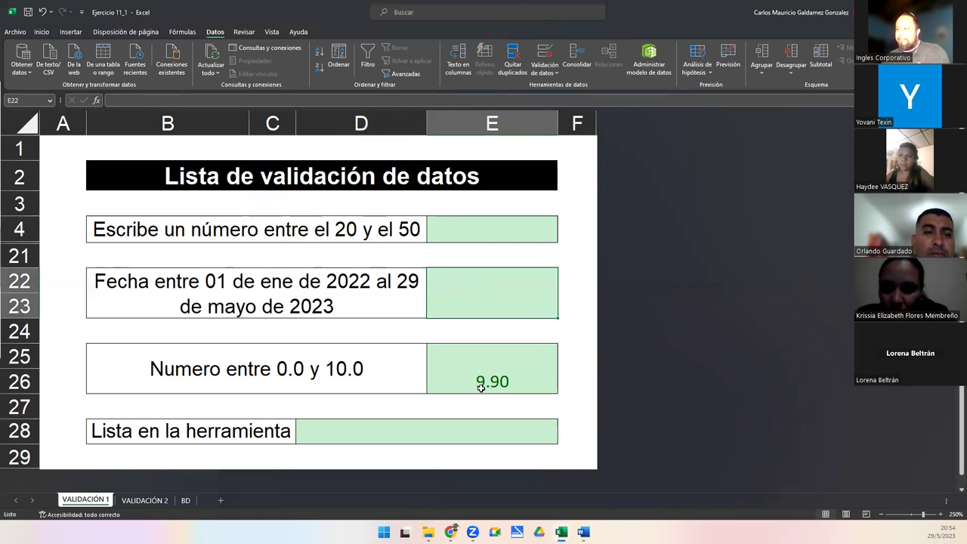
pyautogui.click(498, 380)
pyautogui.press('Delete')
# - Clear all data validation from the "Lista en la herramienta" cell D28
pyautogui.click(345, 430)
pyautogui.rightClick(344, 430)
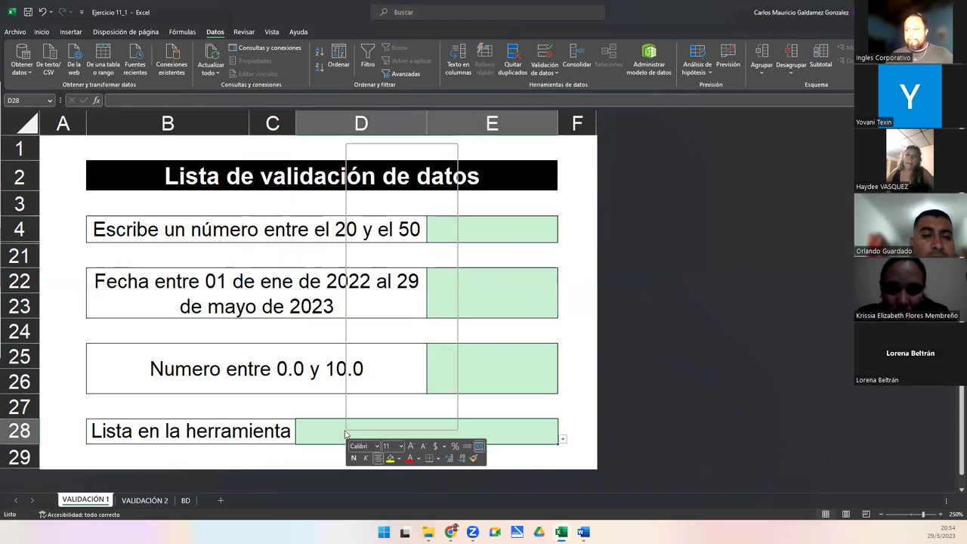
pyautogui.click(538, 57)
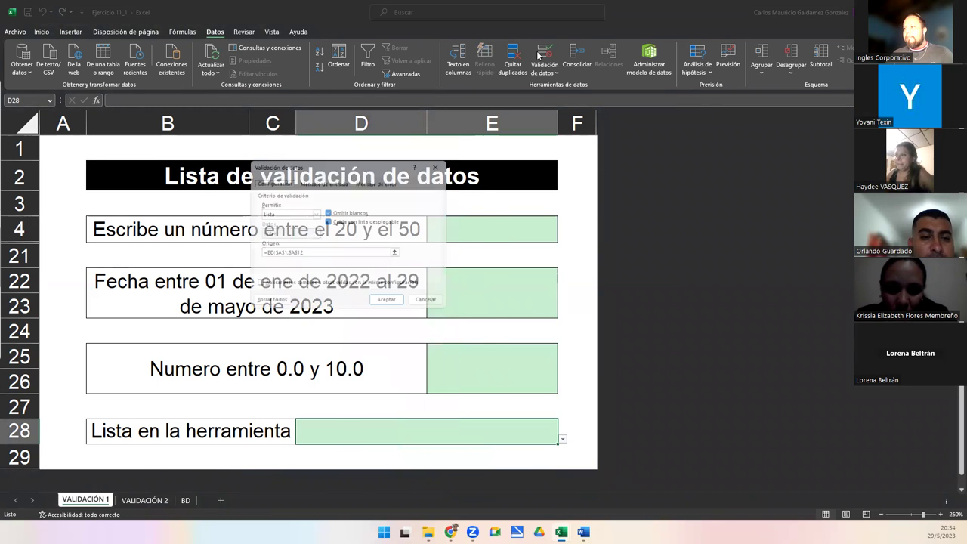
pyautogui.click(265, 304)
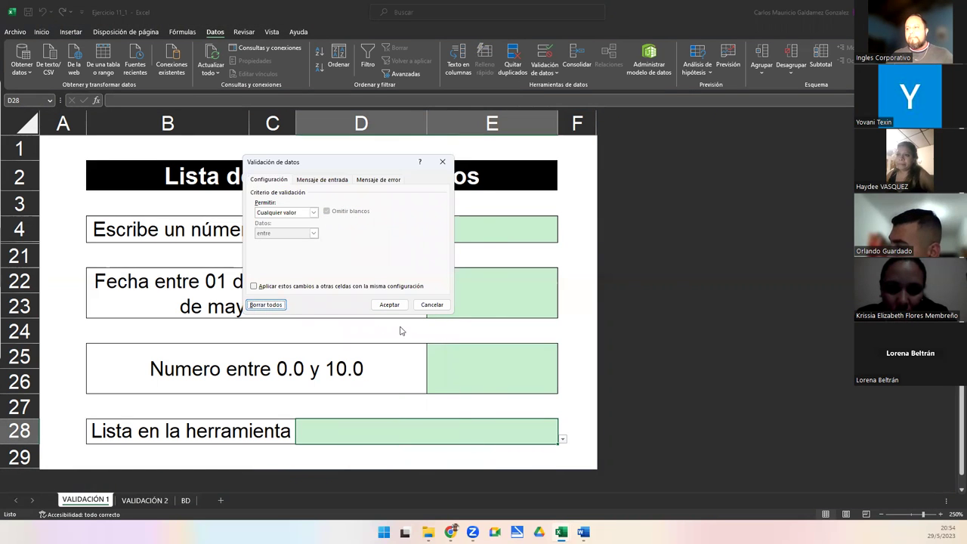
pyautogui.click(393, 304)
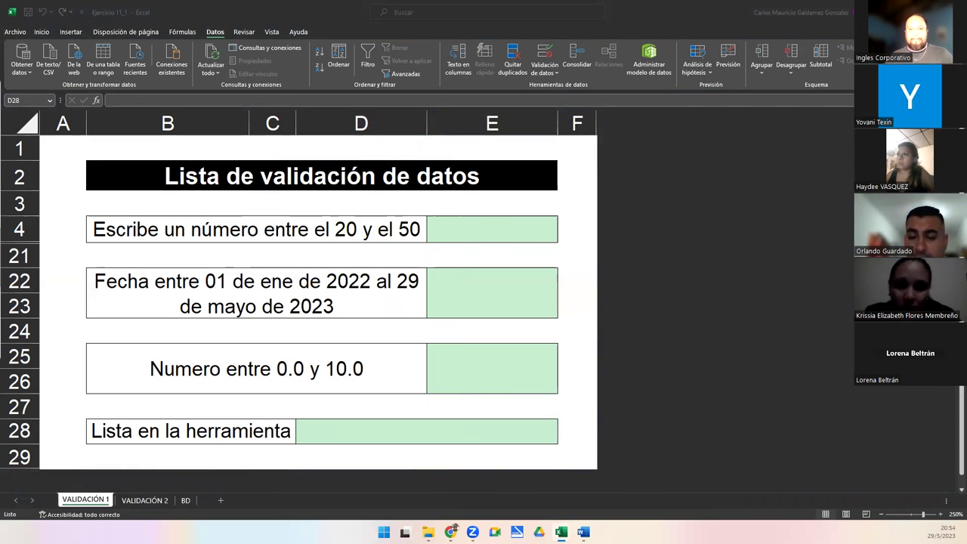
# - Clear all data validation from the "Seleccionar un vendedor" cell E5 on the VALIDACIÓN 2 sheet
pyautogui.click(141, 500)
pyautogui.click(287, 209)
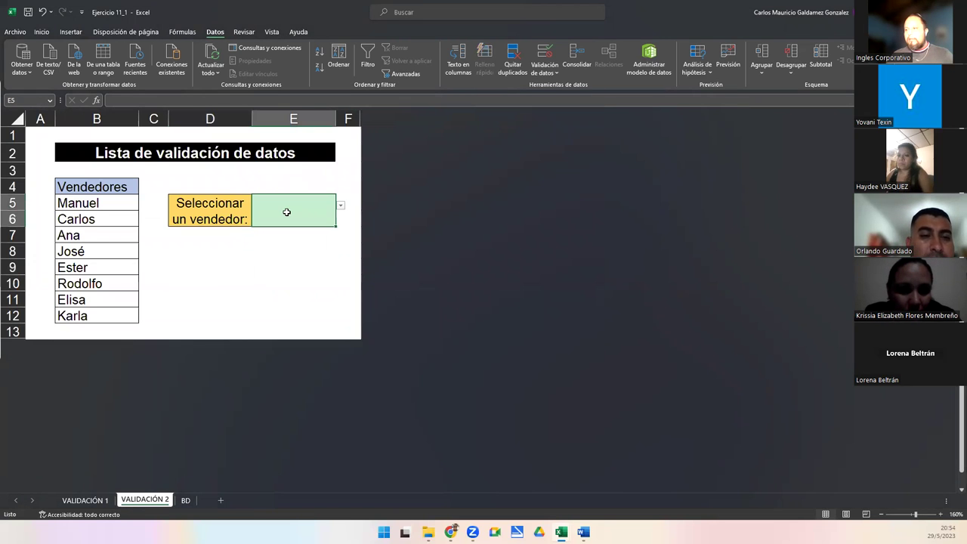
pyautogui.click(545, 55)
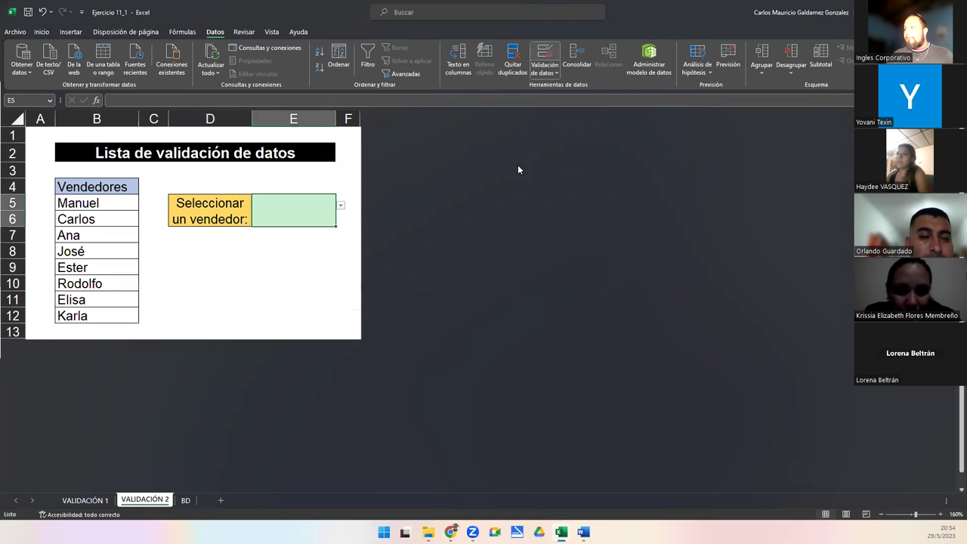
pyautogui.click(266, 304)
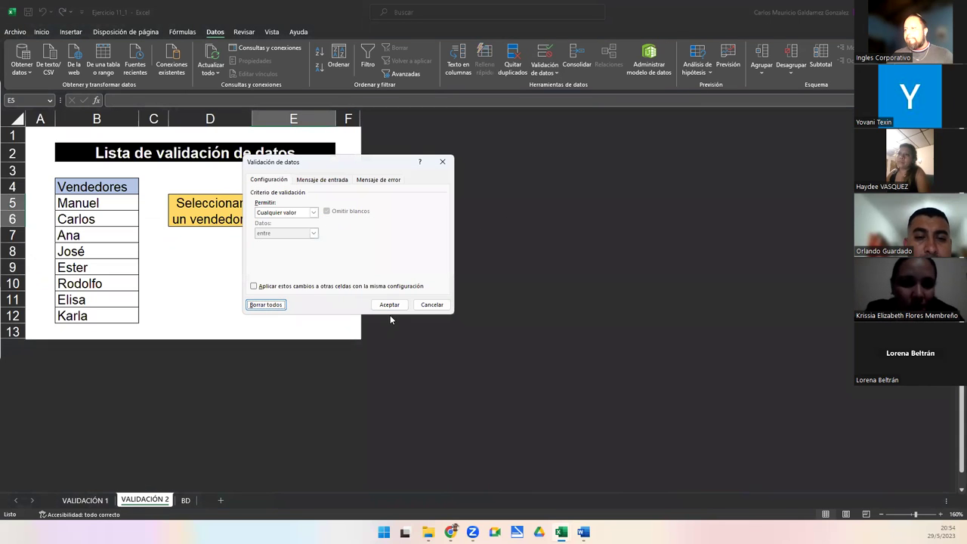
pyautogui.click(389, 305)
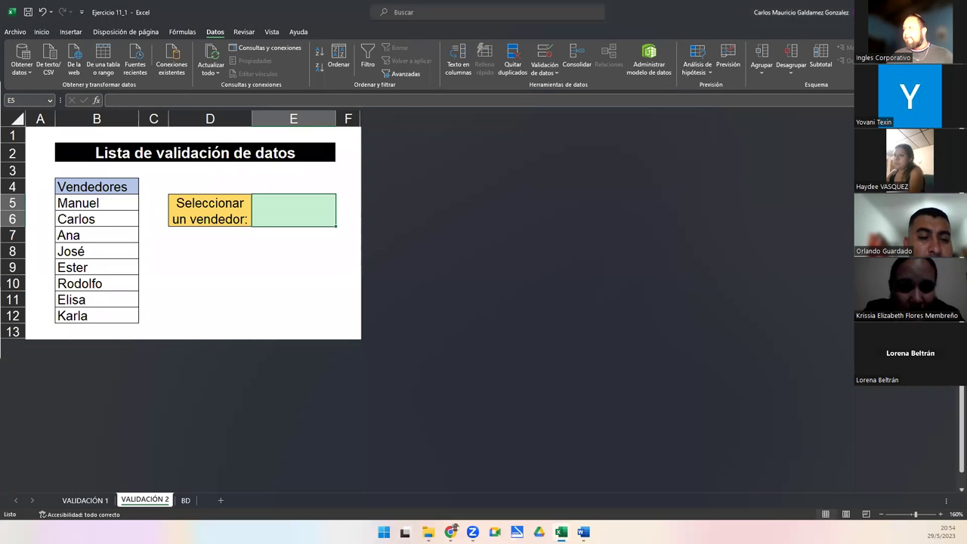
# - Close Ejercicio 11_1 saving its changes, reopen it from the Ejercicios folder and minimize the folder window
pyautogui.hotkey('alt', 'F4')
pyautogui.press('Return')
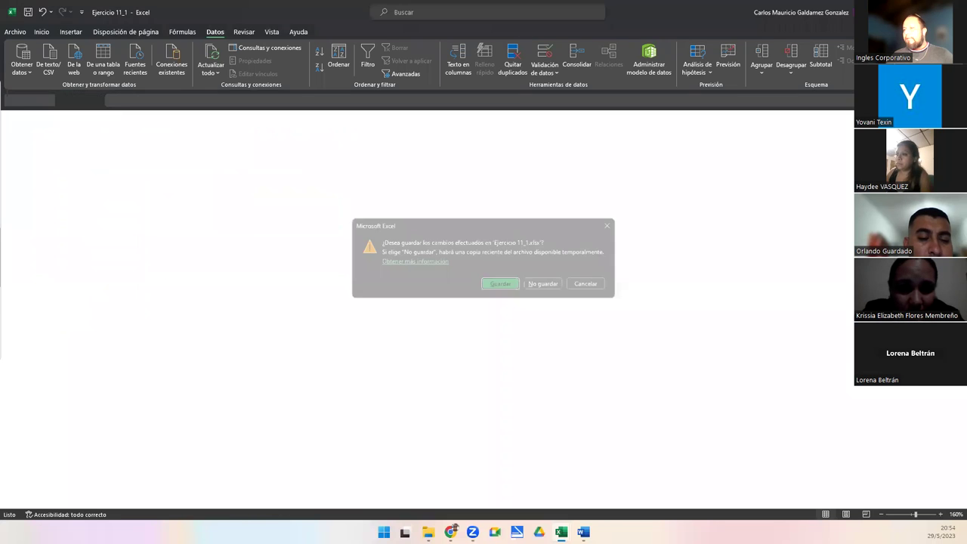
pyautogui.hotkey('alt', 'Tab')
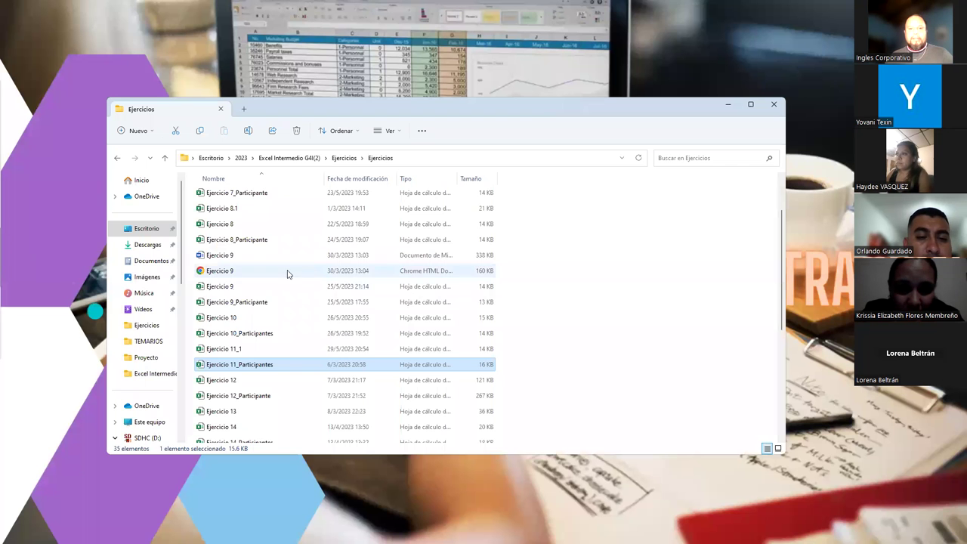
pyautogui.doubleClick(239, 350)
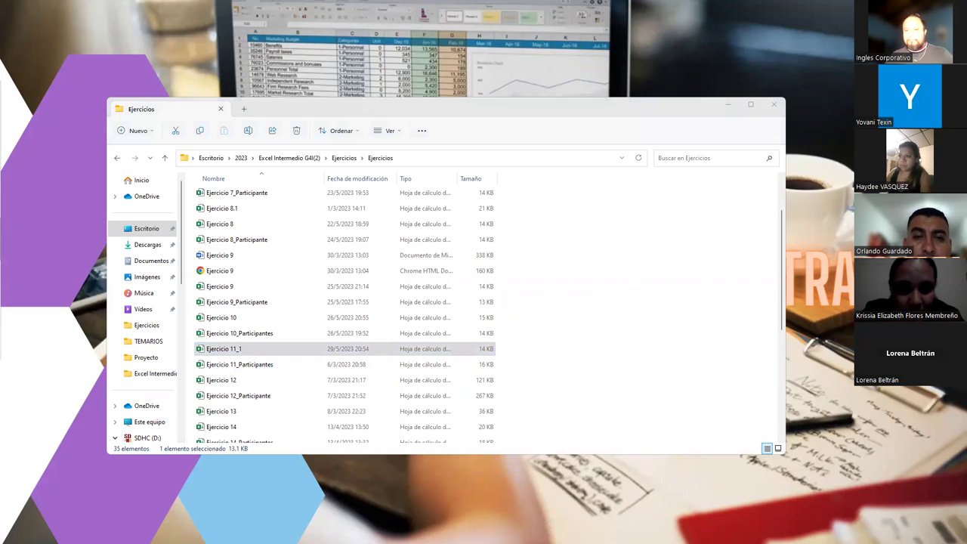
pyautogui.click(728, 105)
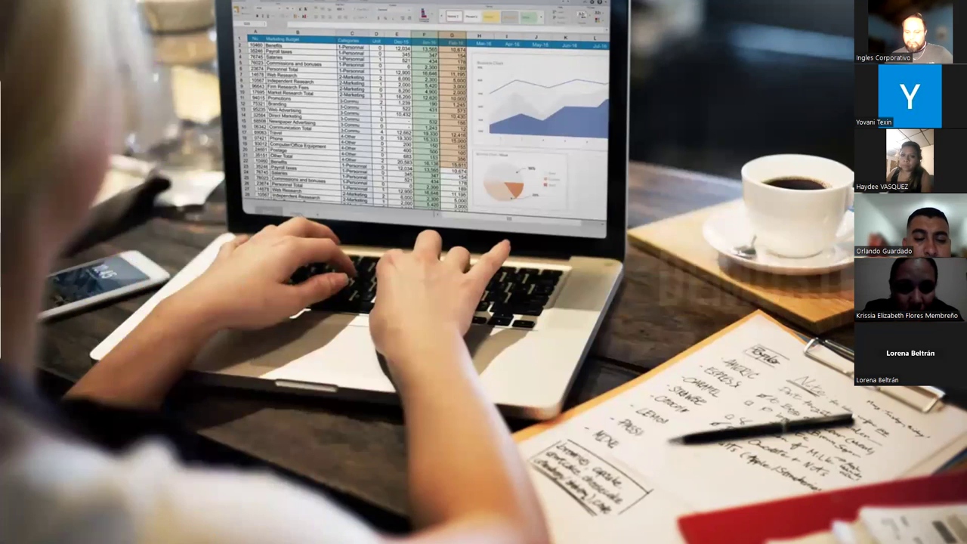